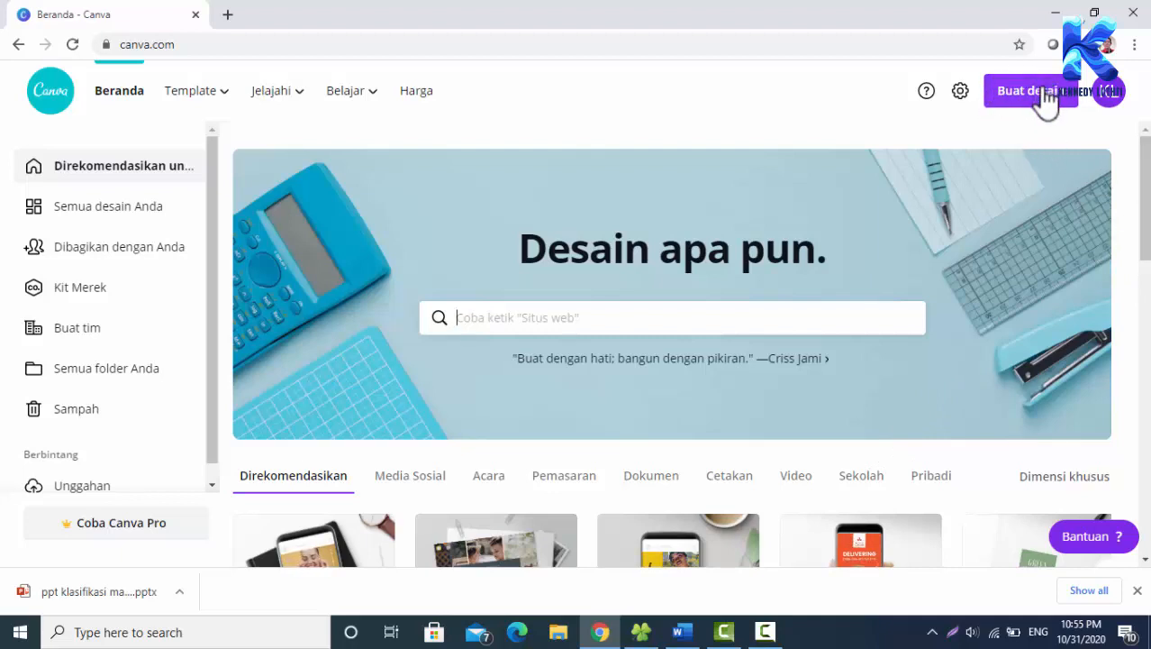
click(1045, 99)
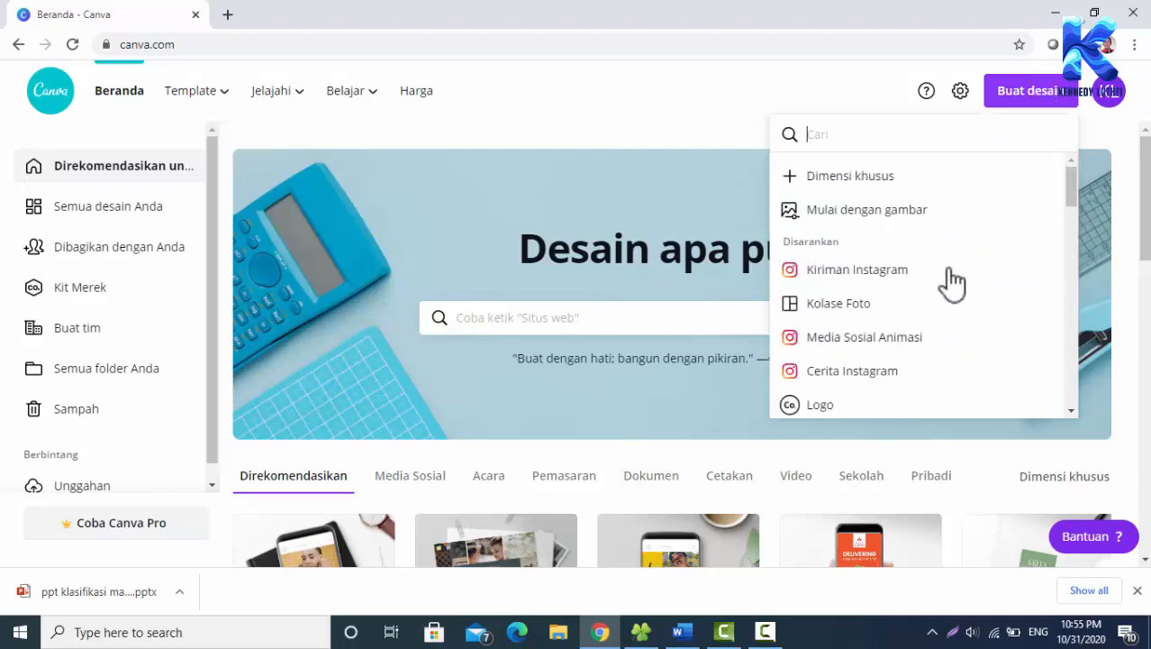
drag(1071, 186, 1068, 216)
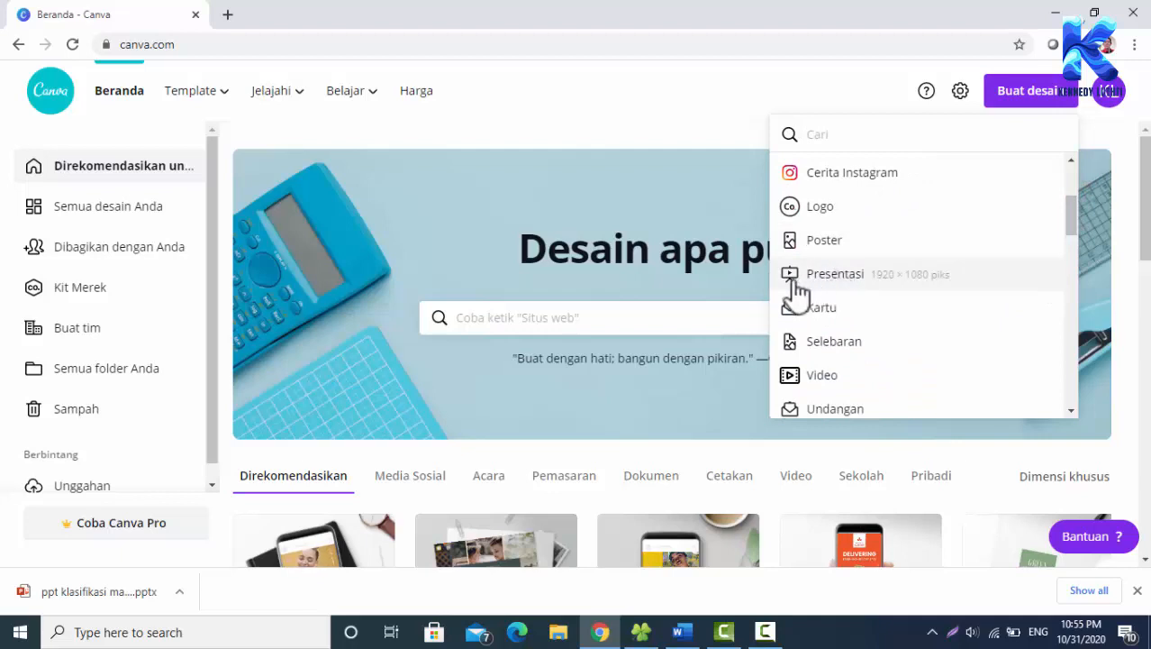
click(754, 90)
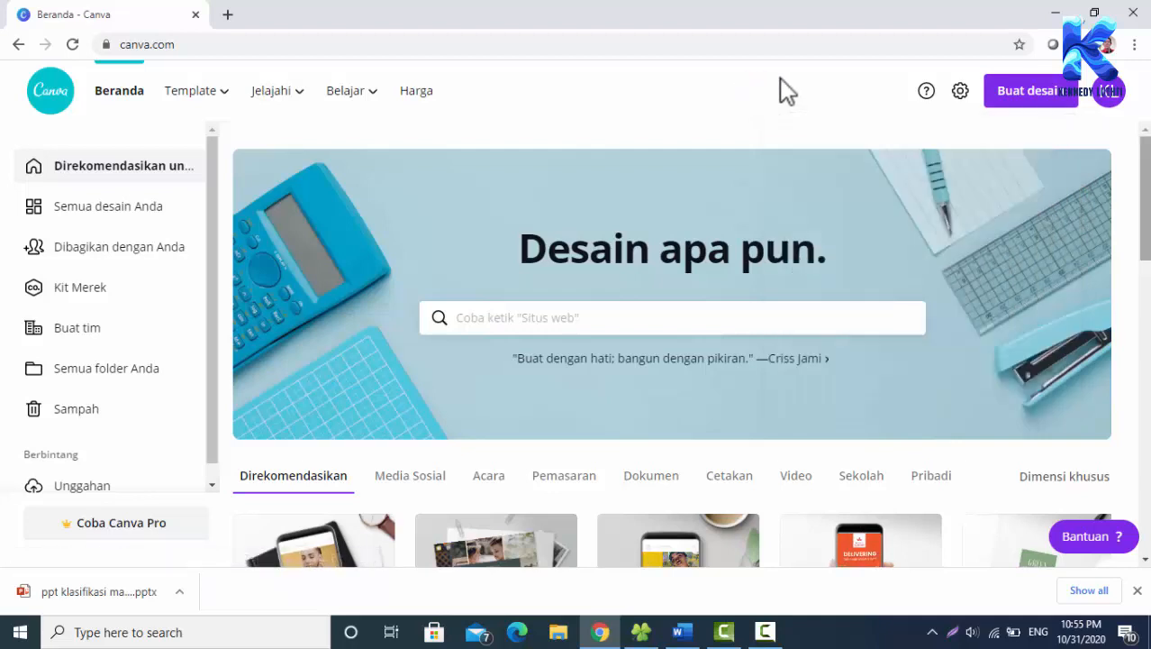
- Open the full collection of Presentasi Pendidikan templates from the home page's presentation categories
scroll(786, 90, down, 3)
scroll(786, 90, down, 3)
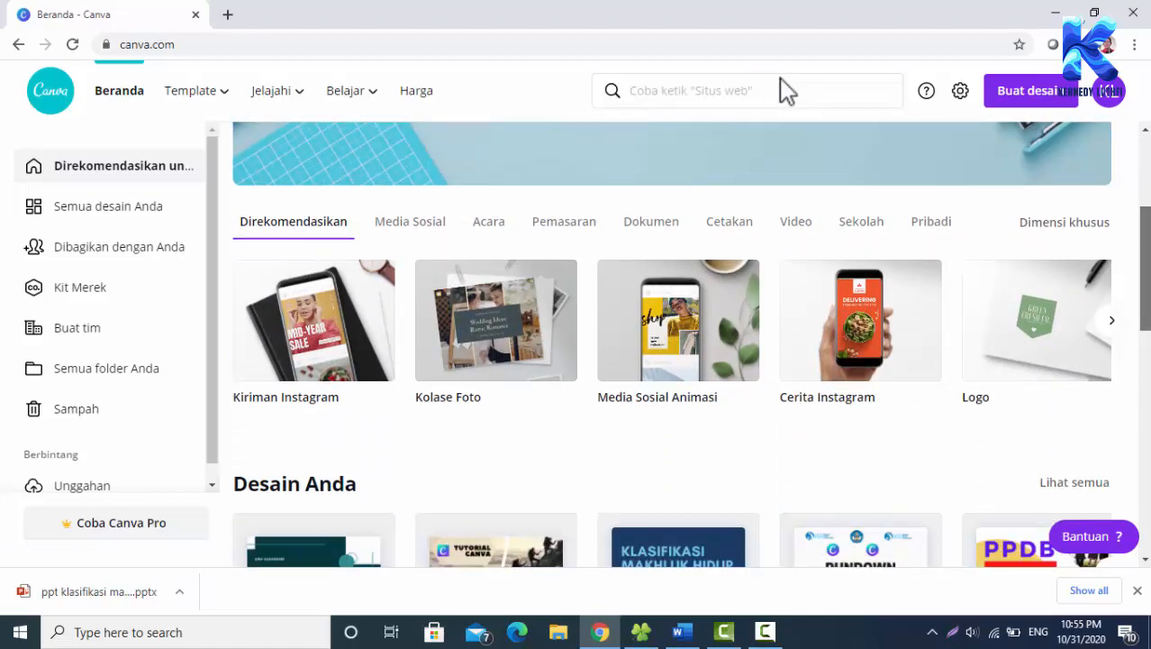
scroll(787, 90, down, 2)
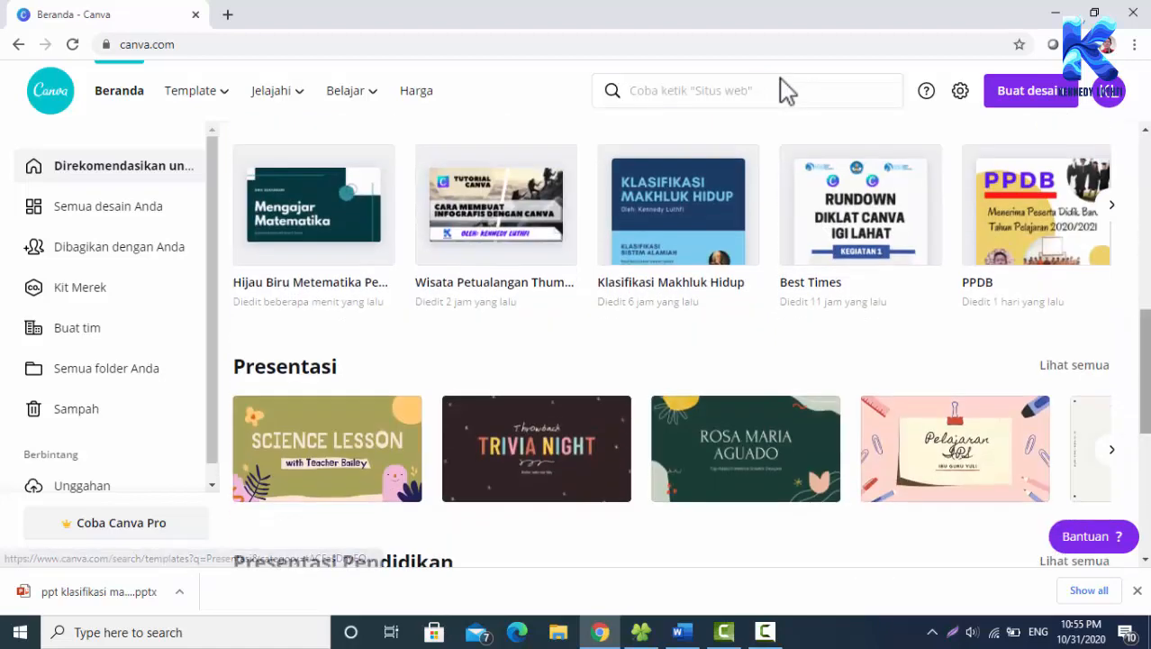
scroll(786, 90, down, 2)
scroll(787, 90, down, 3)
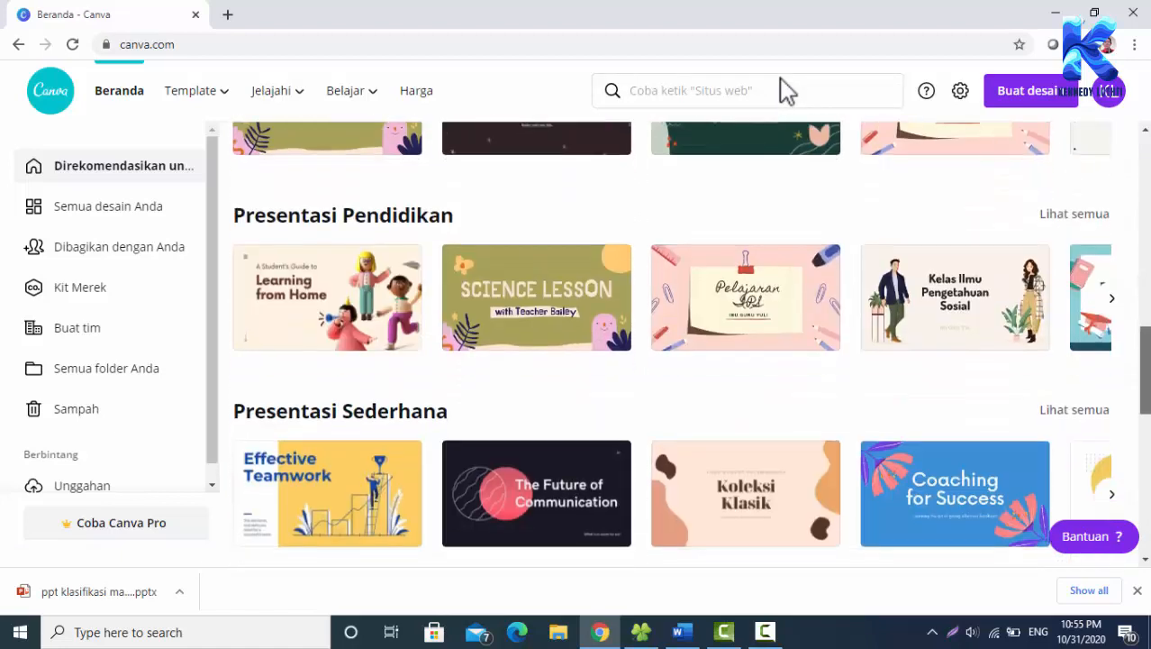
scroll(786, 90, down, 2)
scroll(787, 90, down, 2)
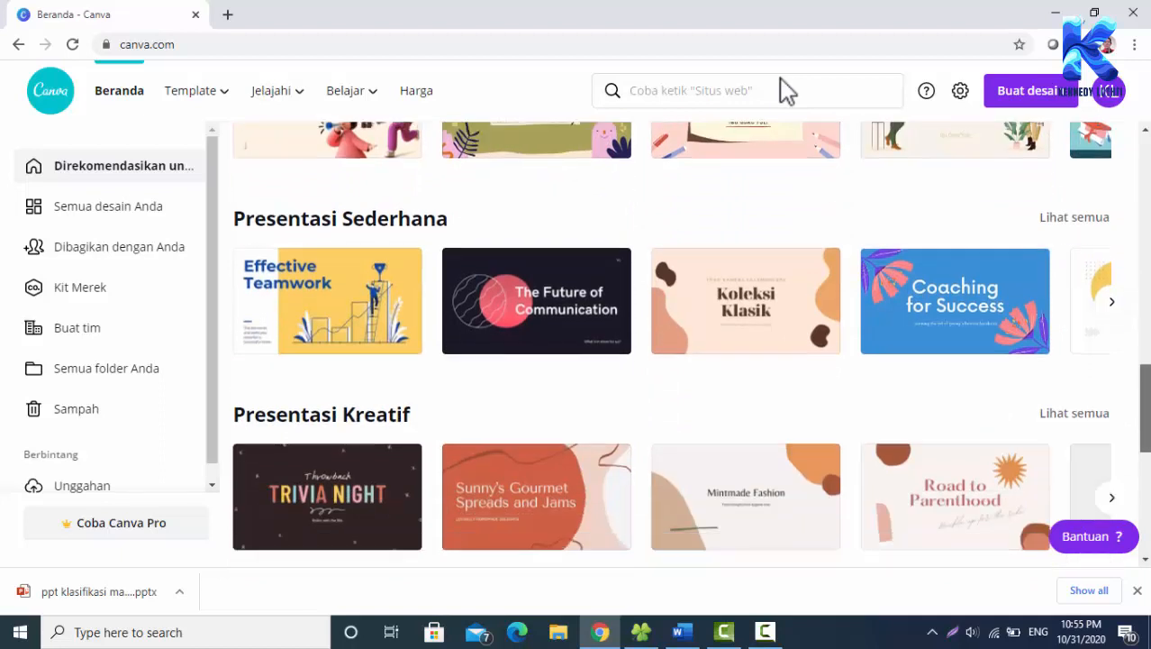
scroll(786, 90, down, 2)
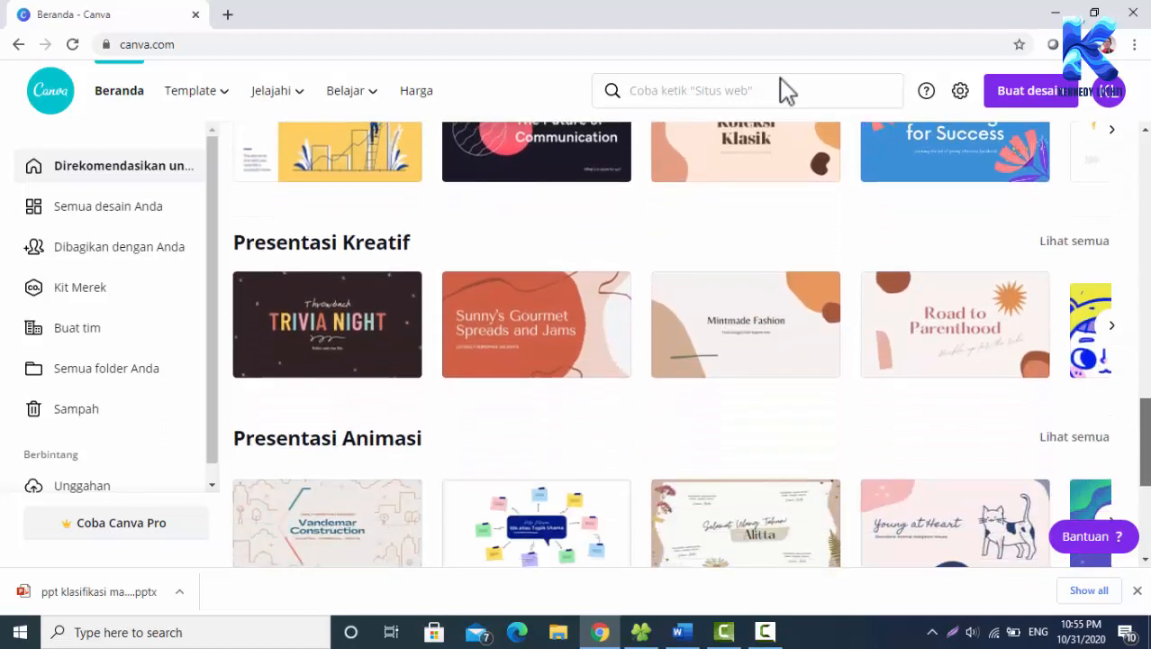
scroll(787, 90, down, 2)
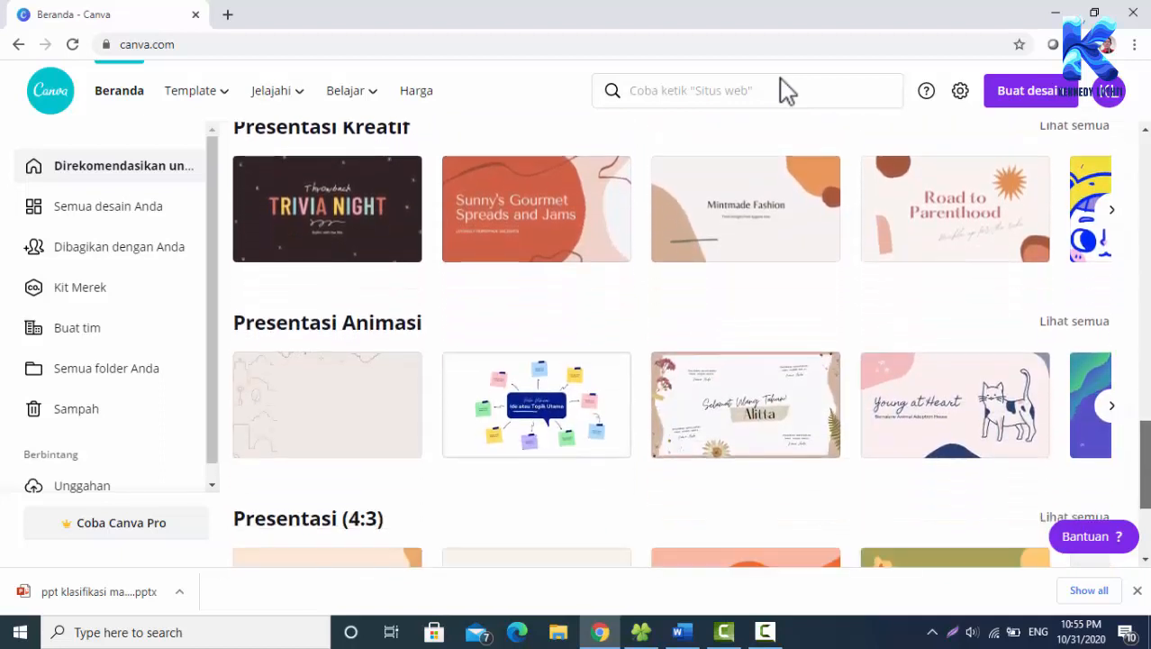
scroll(786, 91, up, 2)
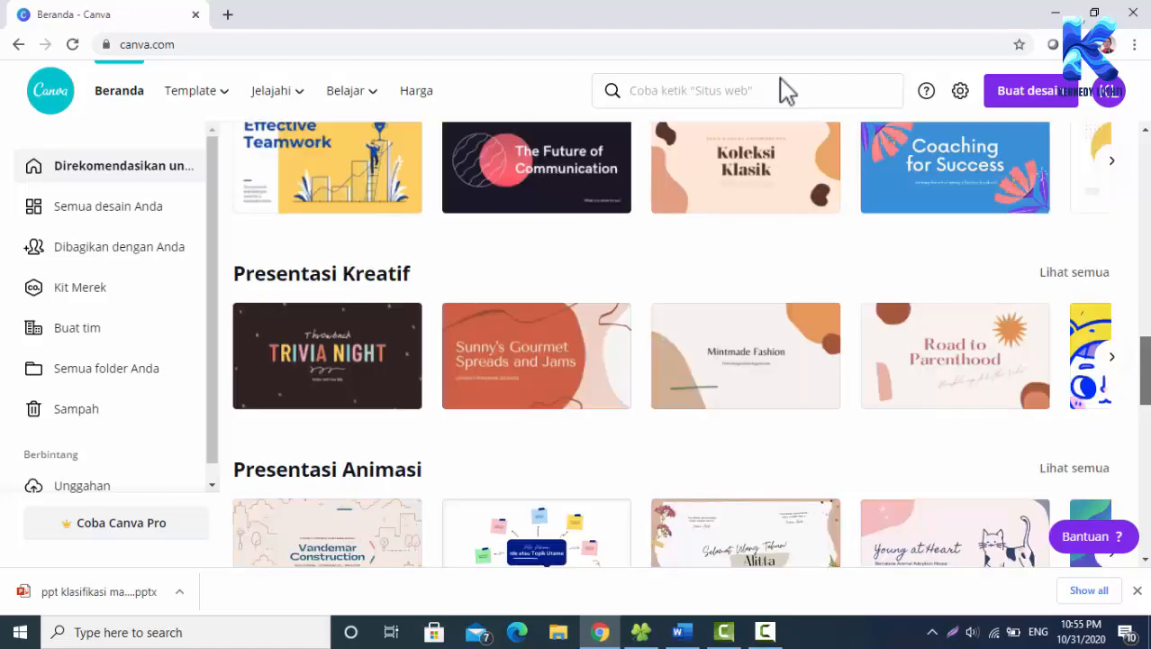
scroll(787, 90, up, 1)
scroll(786, 90, up, 3)
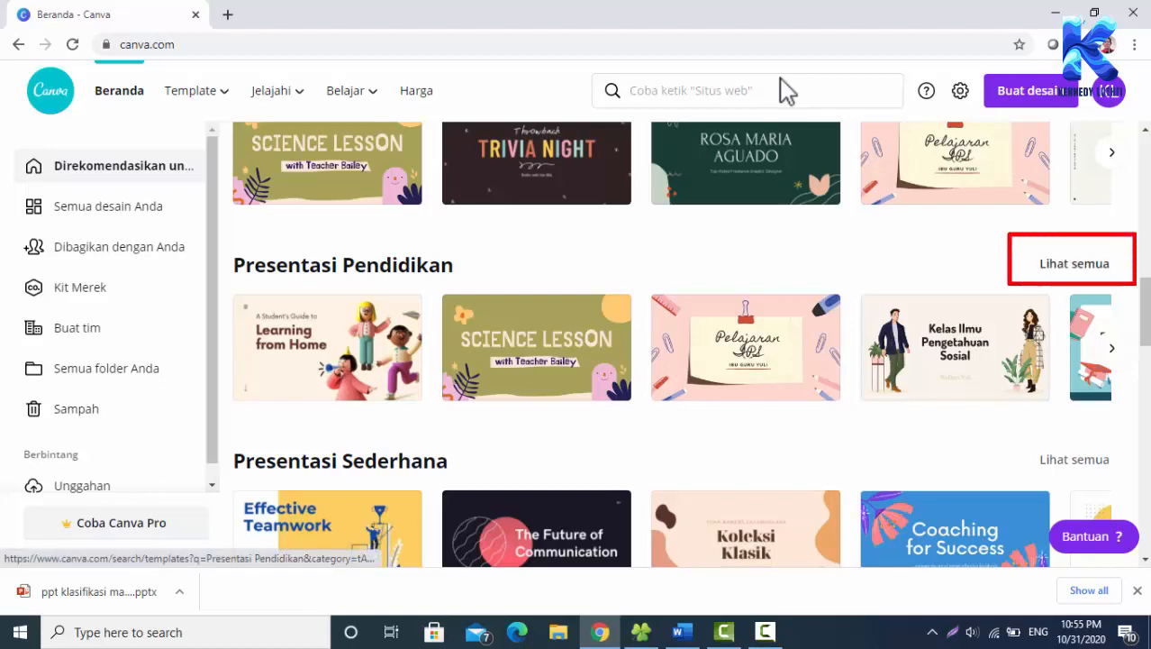
key(Return)
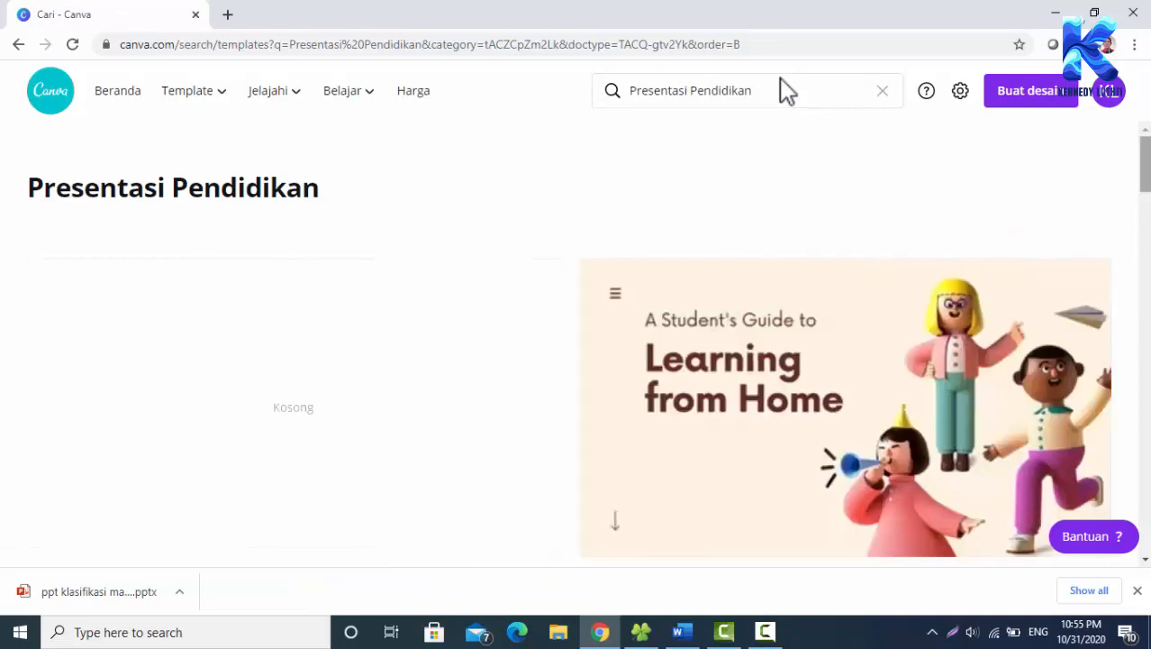
- Find the dark teal Mengajar Matematika template among the education presentations and open it for editing
scroll(786, 90, down, 2)
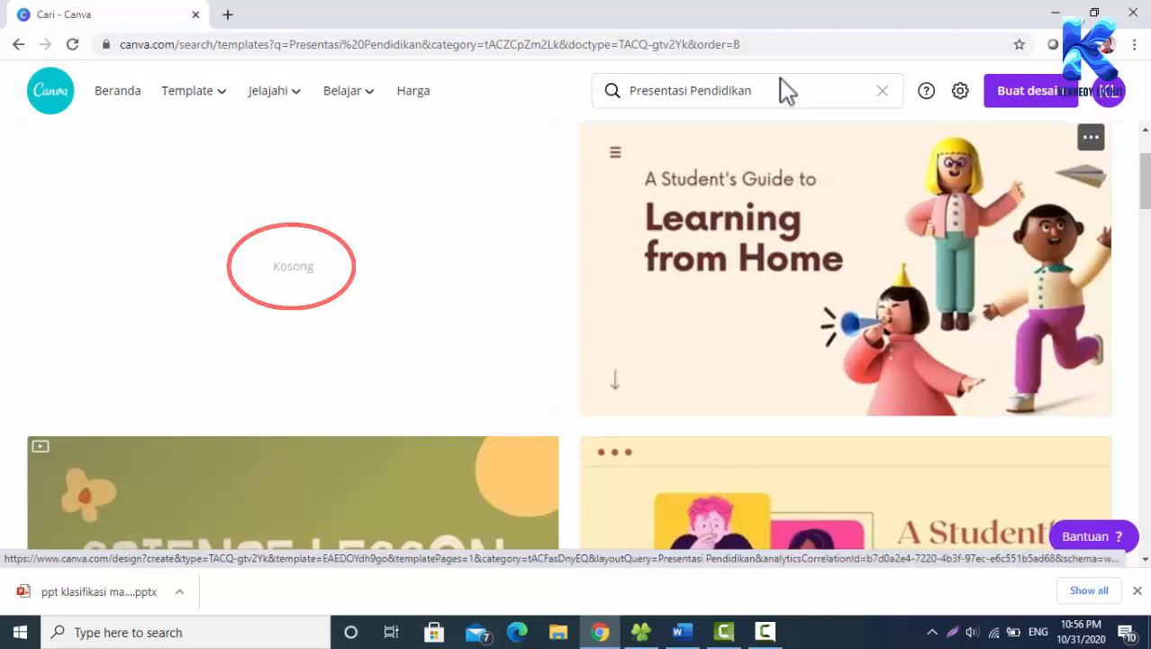
scroll(787, 90, down, 1)
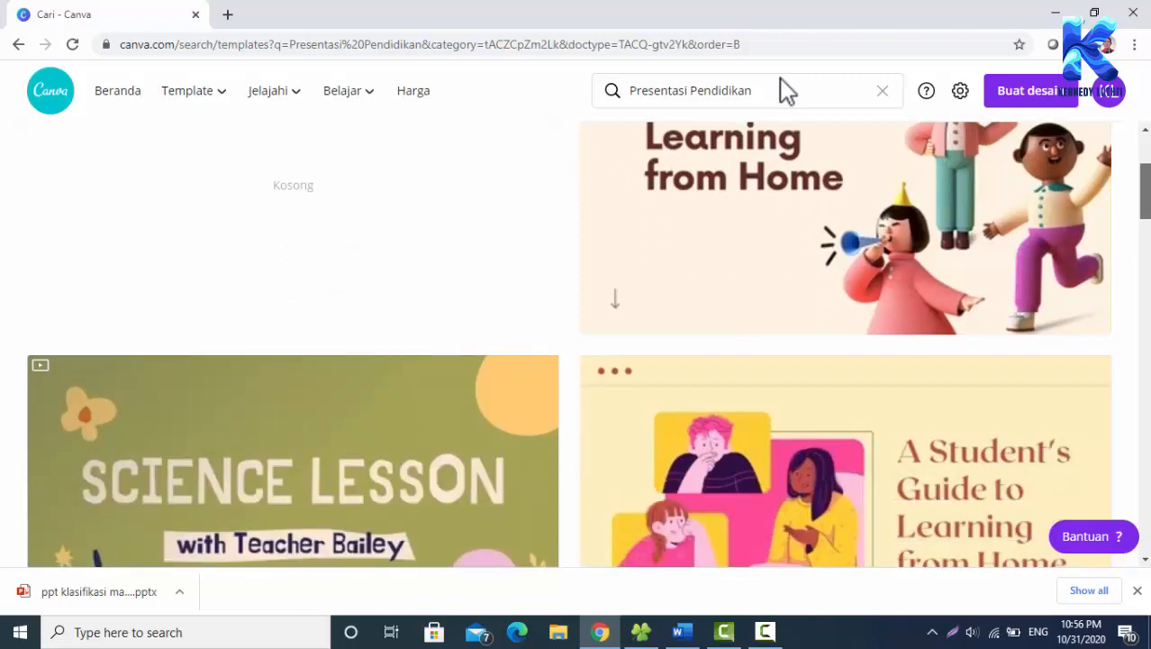
scroll(787, 91, down, 1)
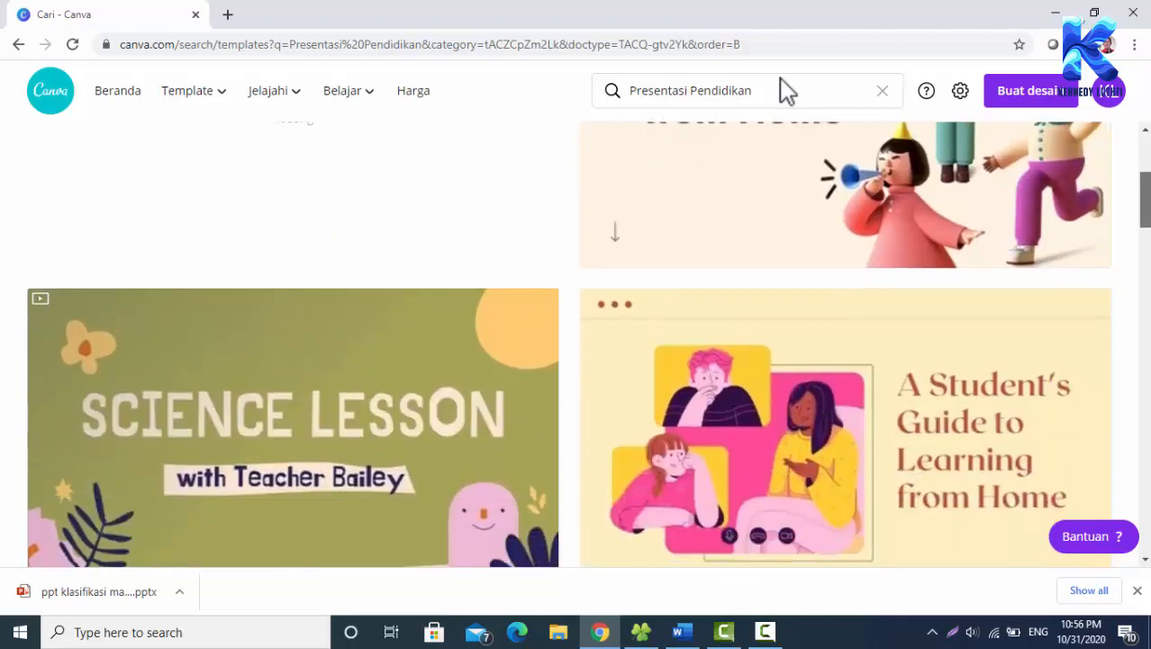
scroll(787, 90, down, 1)
scroll(786, 90, down, 1)
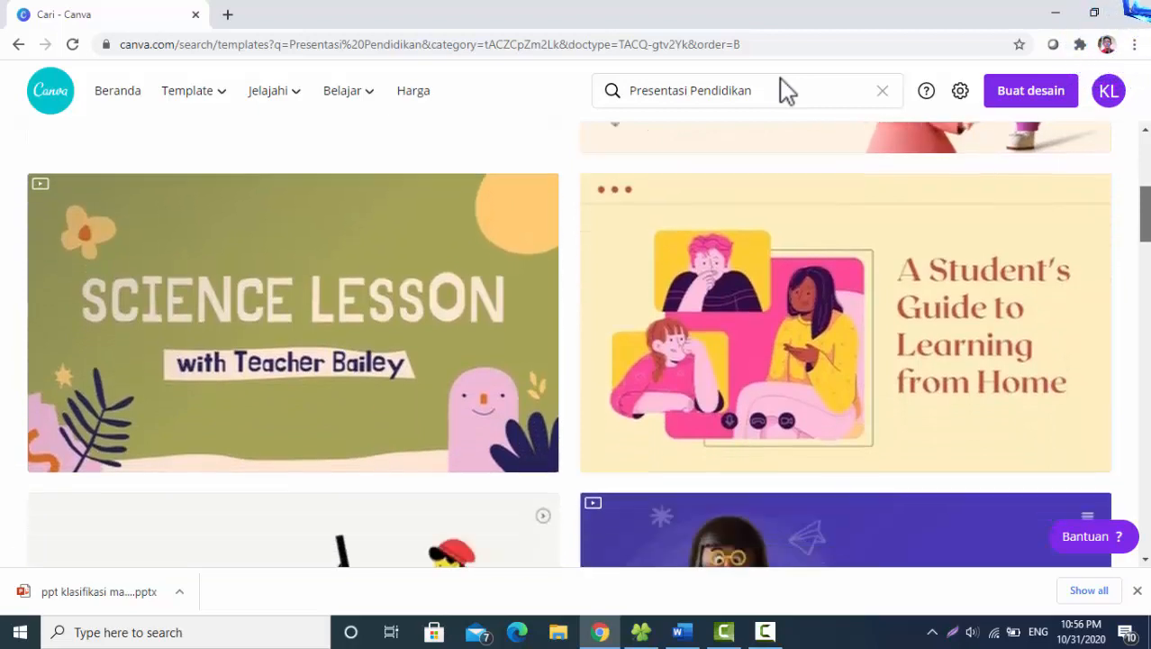
scroll(786, 90, down, 4)
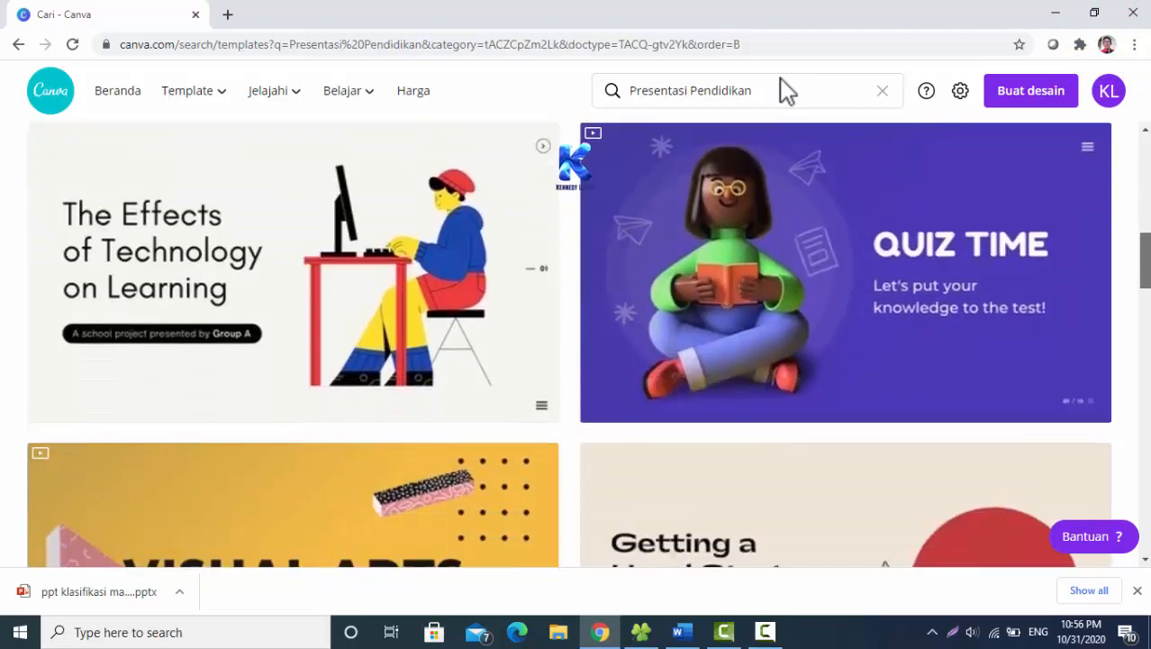
scroll(786, 90, down, 4)
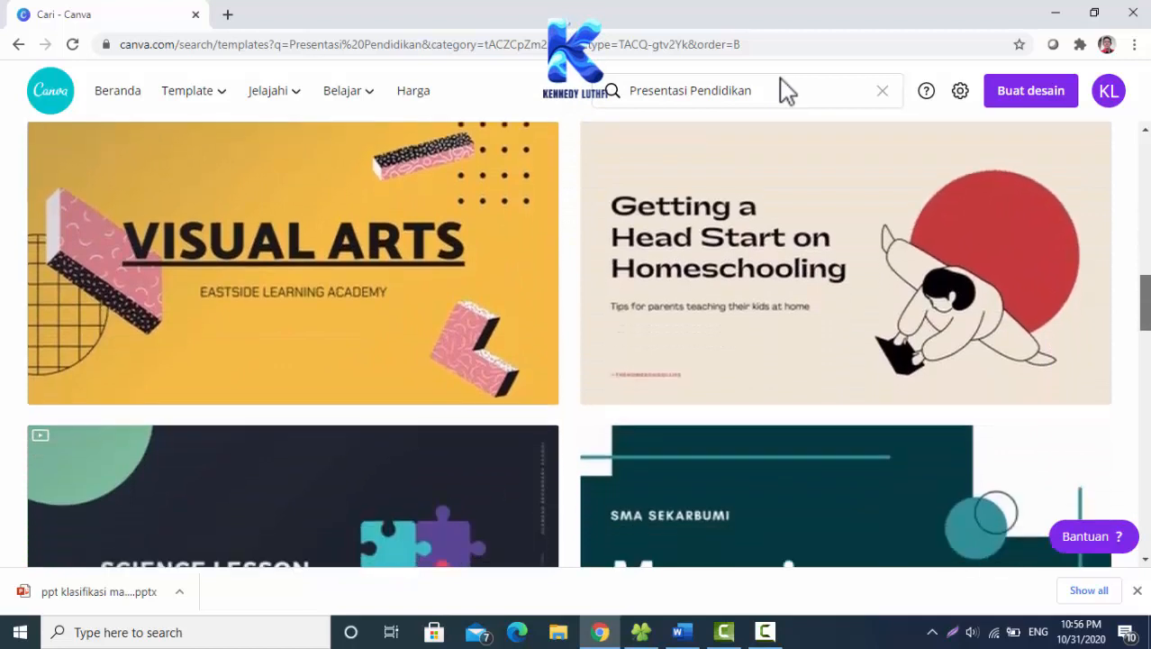
scroll(787, 90, down, 1)
scroll(786, 90, down, 2)
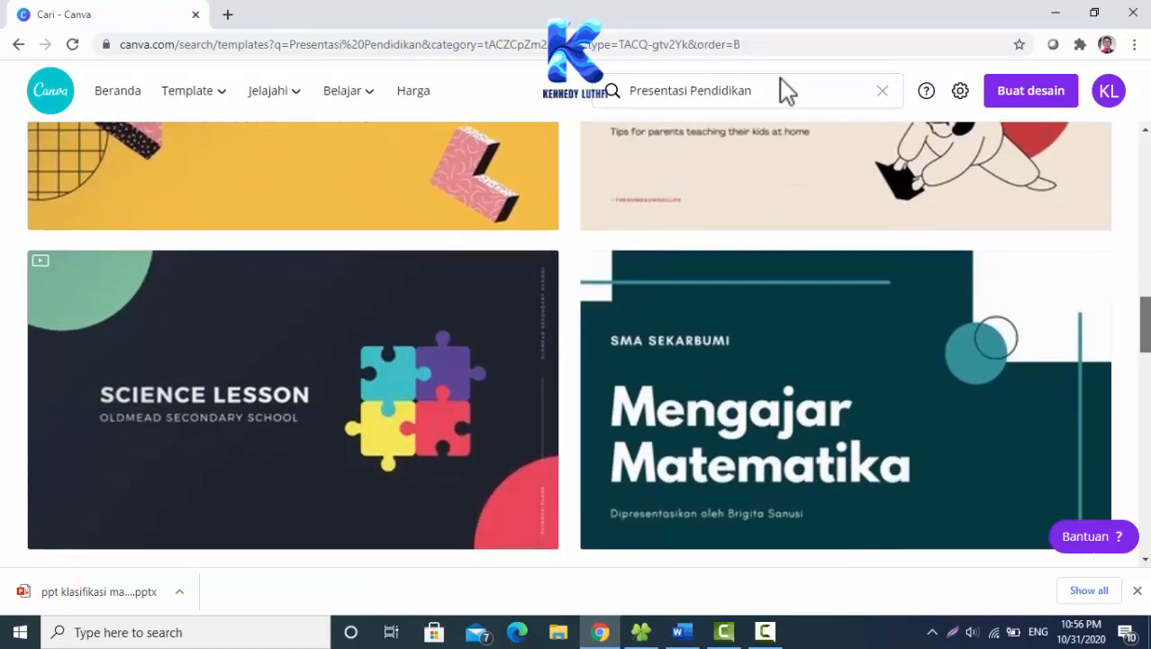
scroll(786, 90, down, 1)
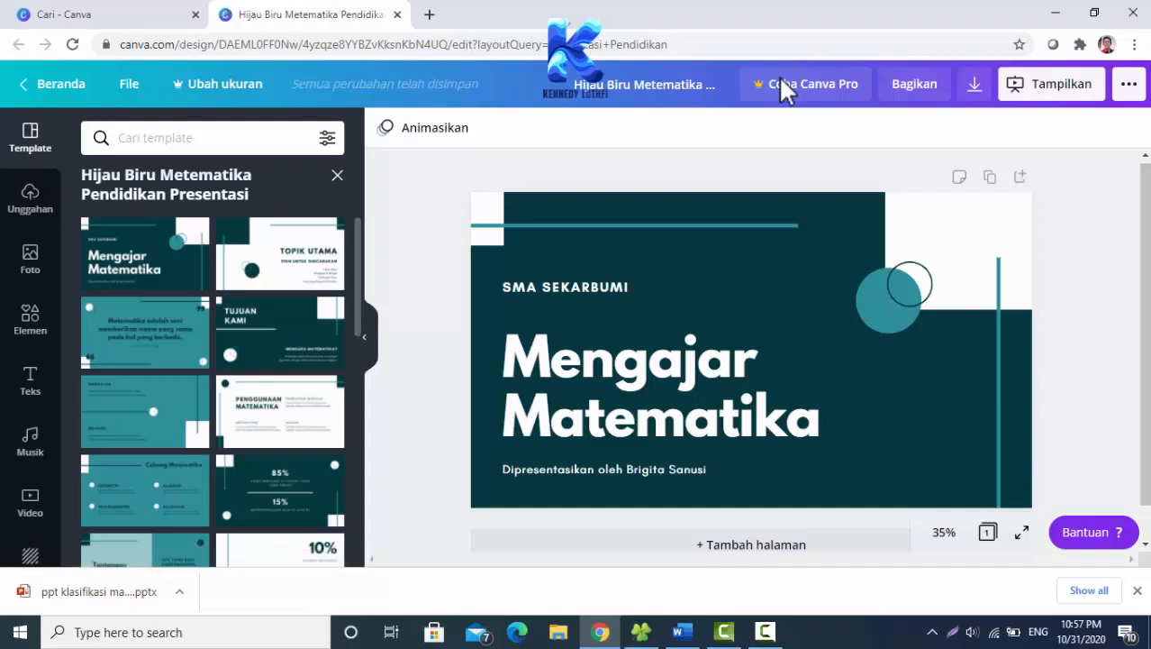
- Look through the template's page layouts and check which text and background elements on the cover slide are editable
scroll(213, 392, down, 5)
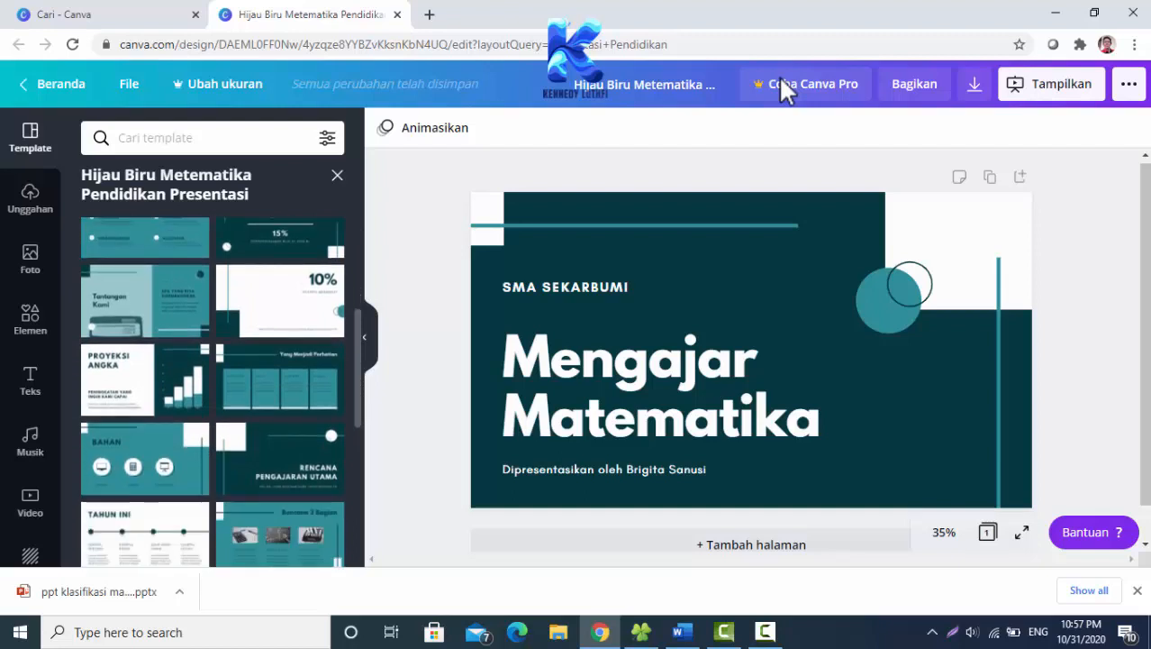
scroll(212, 392, down, 2)
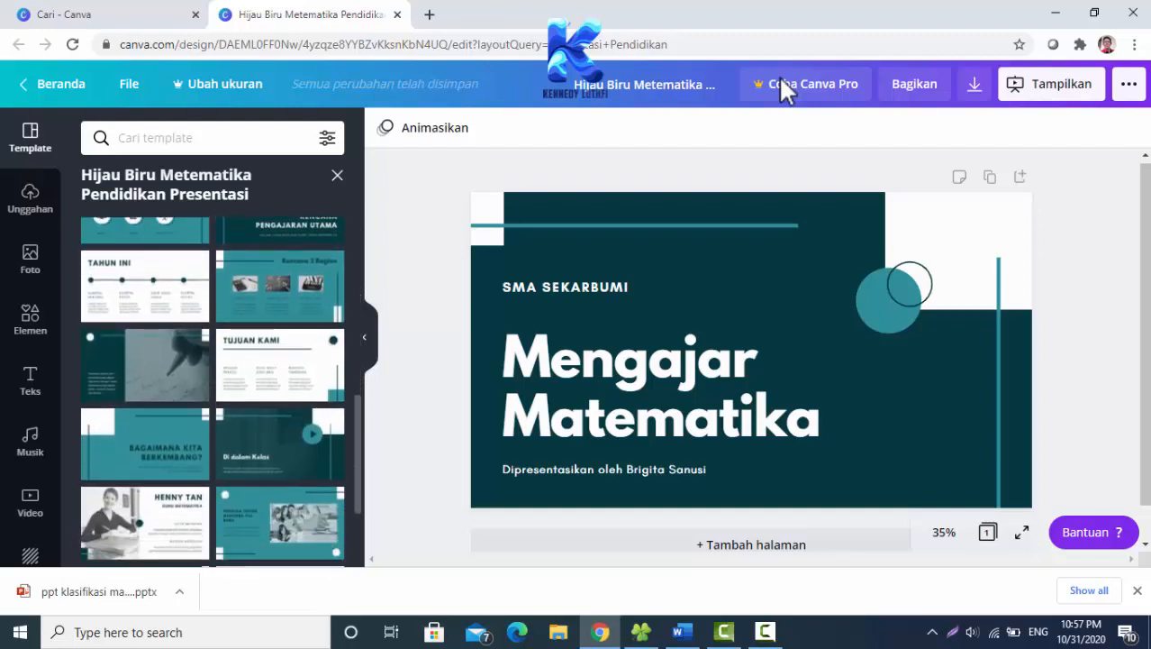
scroll(213, 392, up, 2)
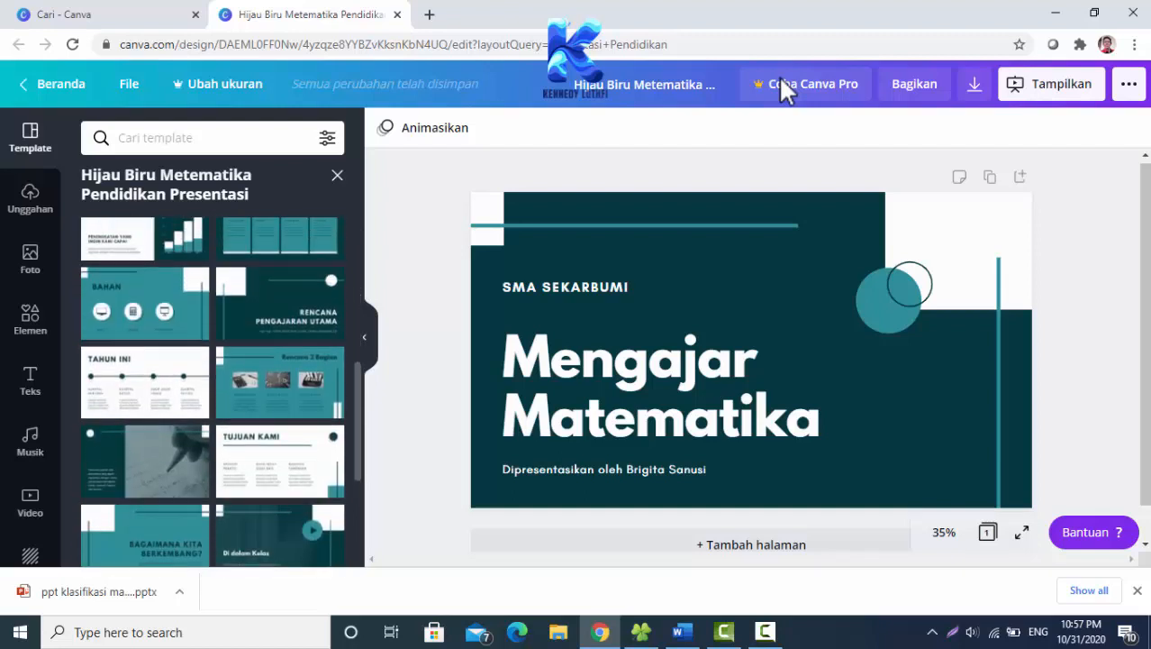
scroll(213, 392, up, 3)
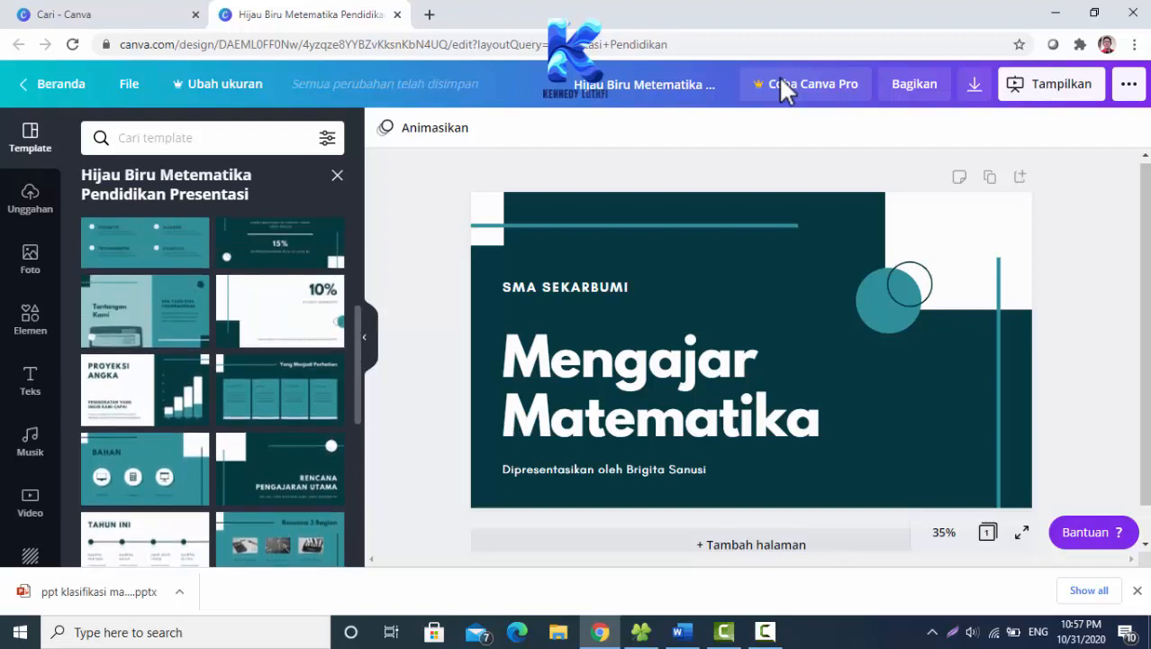
scroll(213, 392, up, 4)
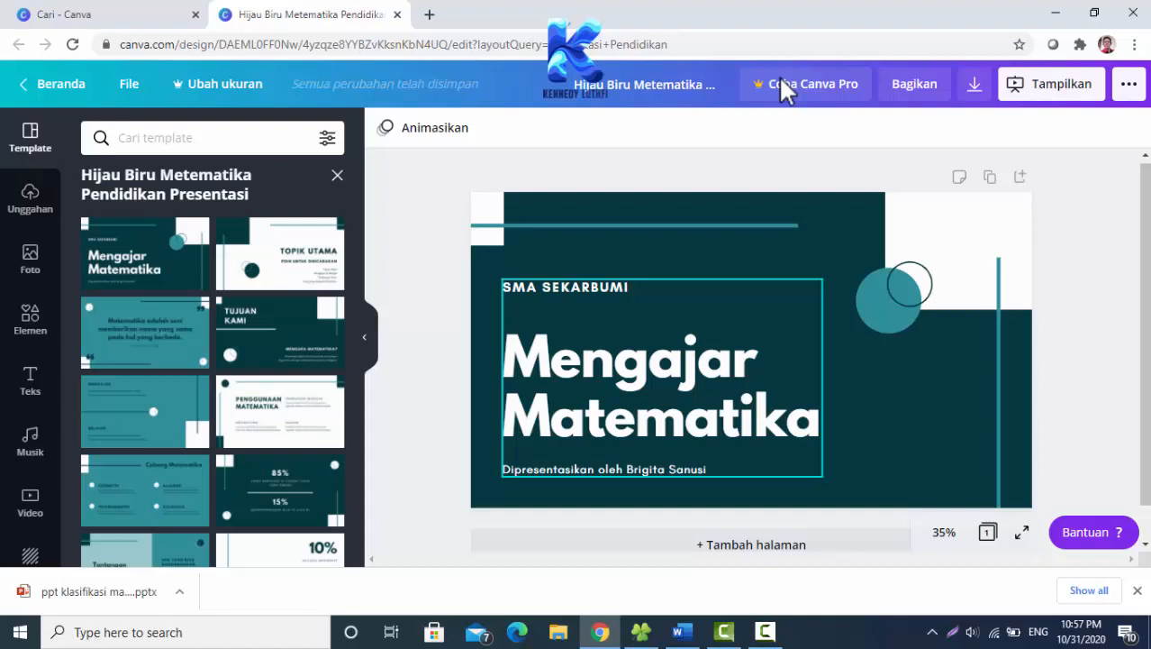
click(576, 288)
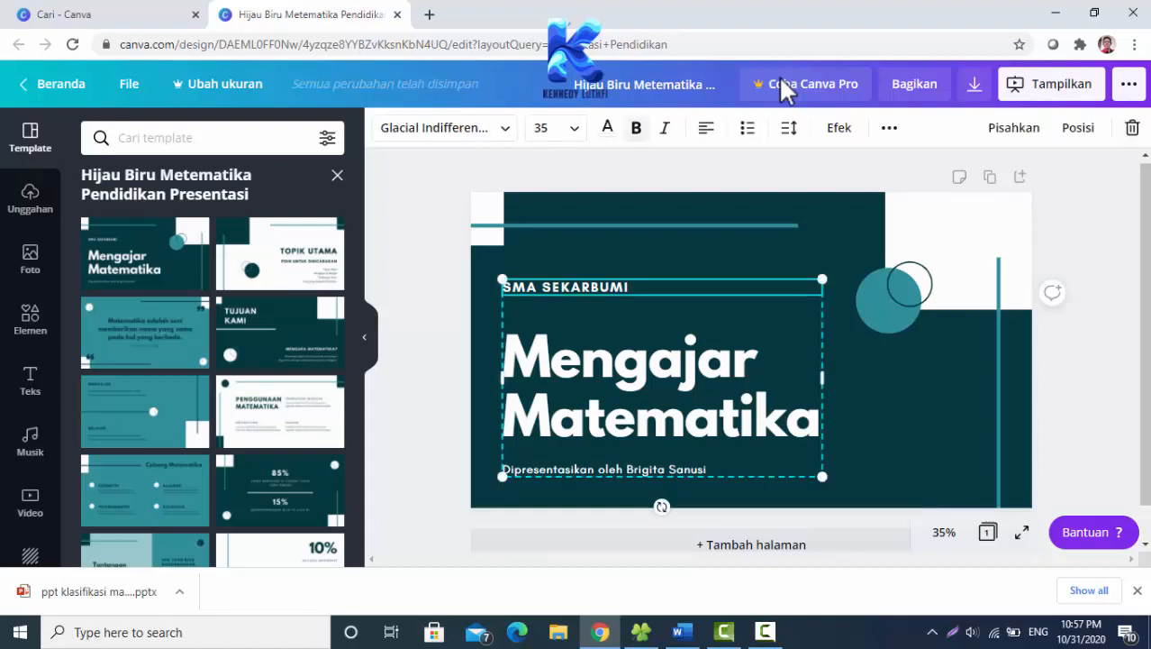
click(915, 418)
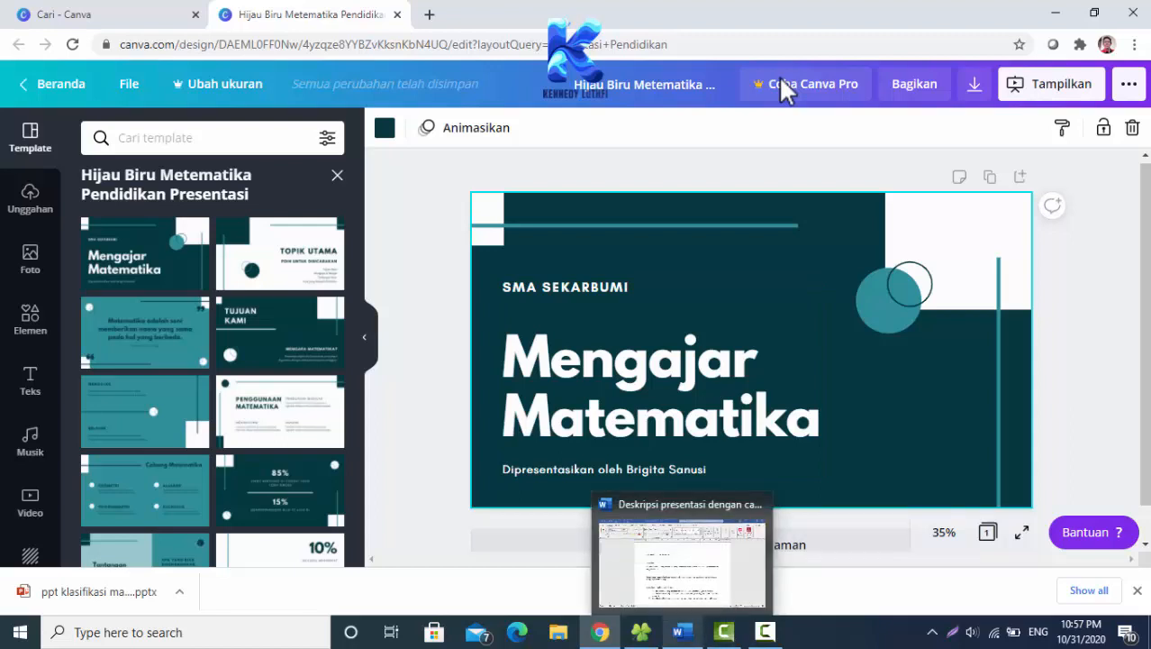
- Switch to the Word document and copy its title line KLASIFIKASI MAKHLUK HIDUP
key(alt+Tab)
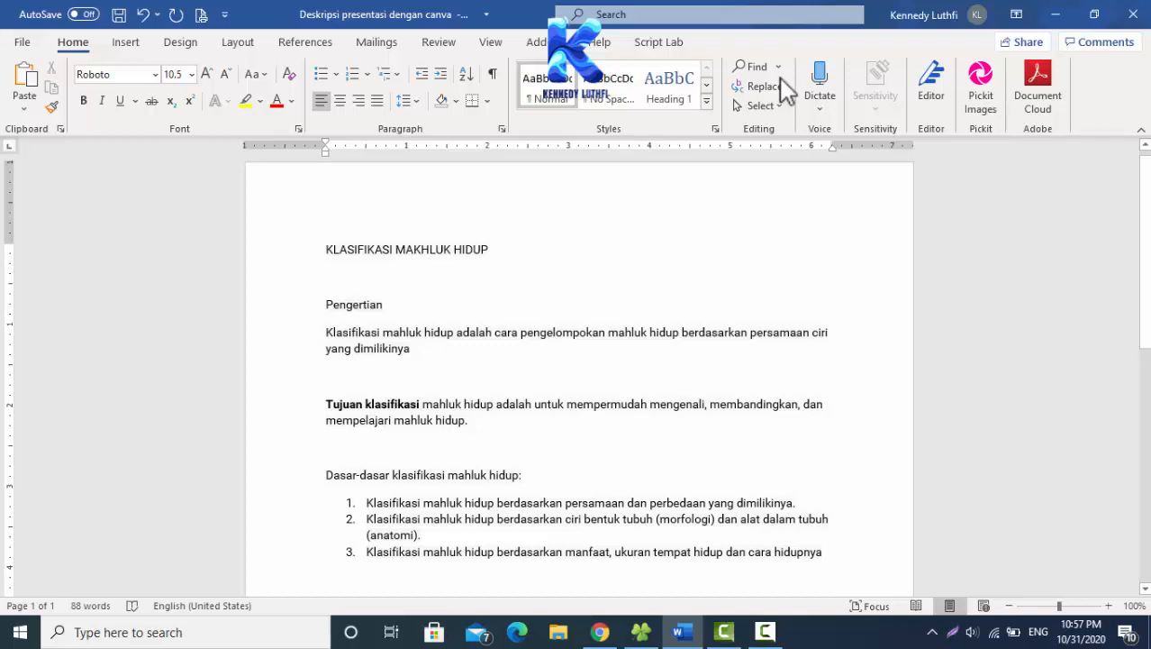
key(shift+Right)
key(shift+Right)
key(shift+Right)
key(shift+Right)
key(shift+Right)
key(shift+Right)
key(shift+Right)
key(shift+Right)
key(shift+Right)
key(shift+Right)
key(shift+Right)
key(shift+Right)
key(shift+Right)
key(shift+Right)
key(shift+Right)
key(shift+Right)
key(shift+Right)
key(shift+Right)
key(shift+Right)
key(shift+Right)
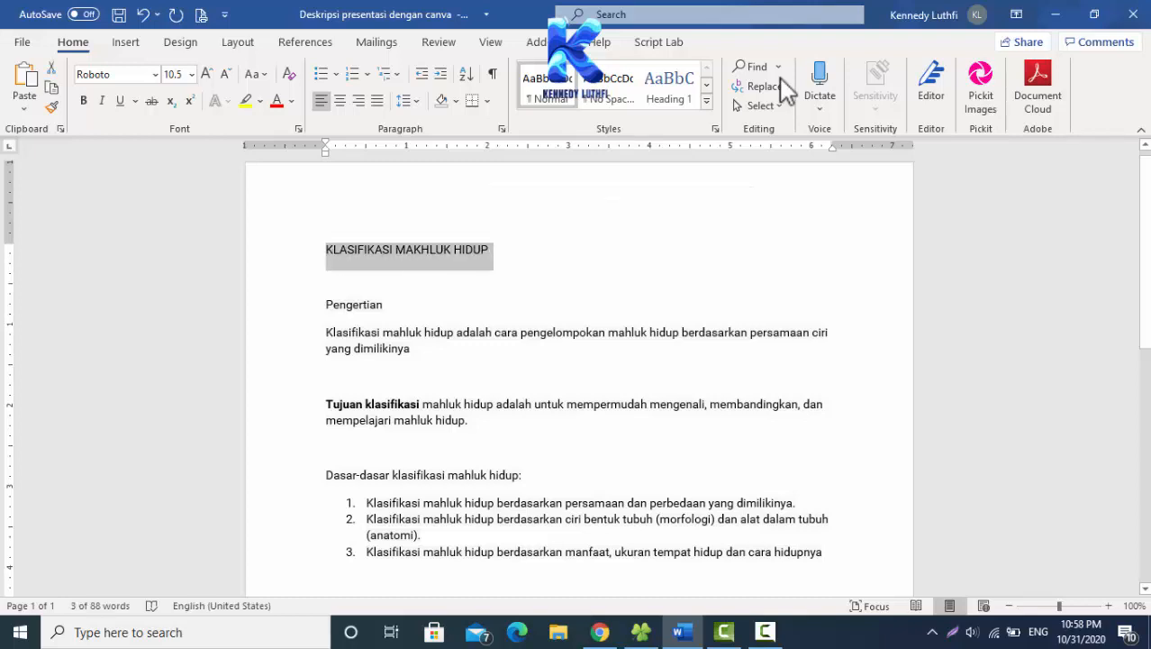
key(shift+Left)
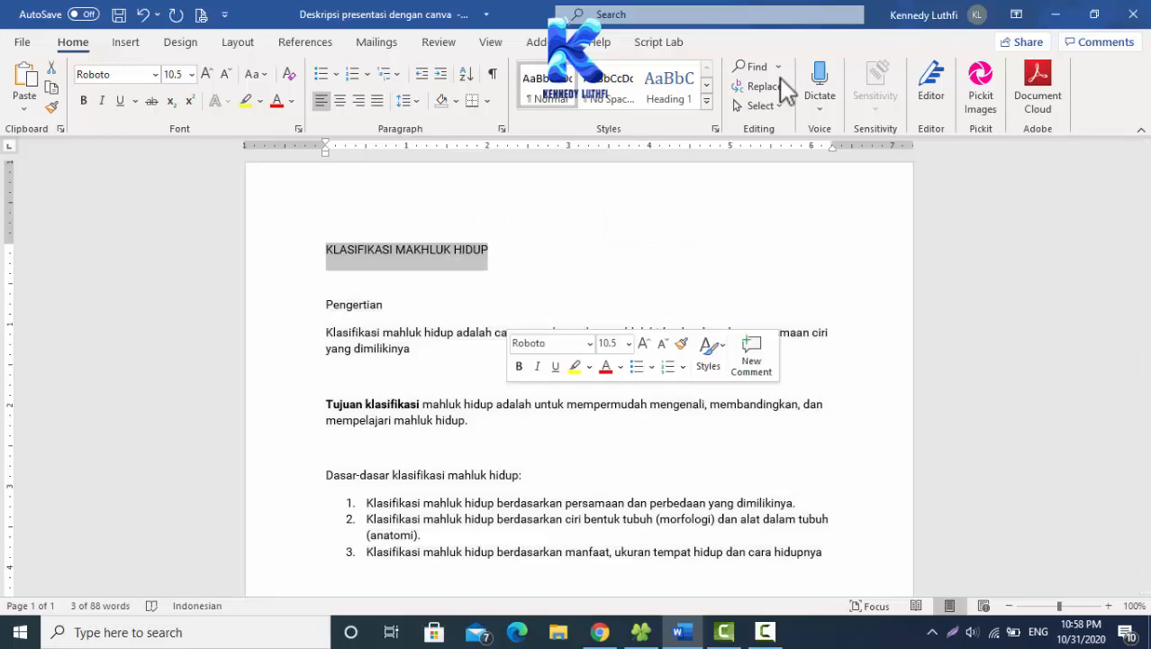
key(ctrl+c)
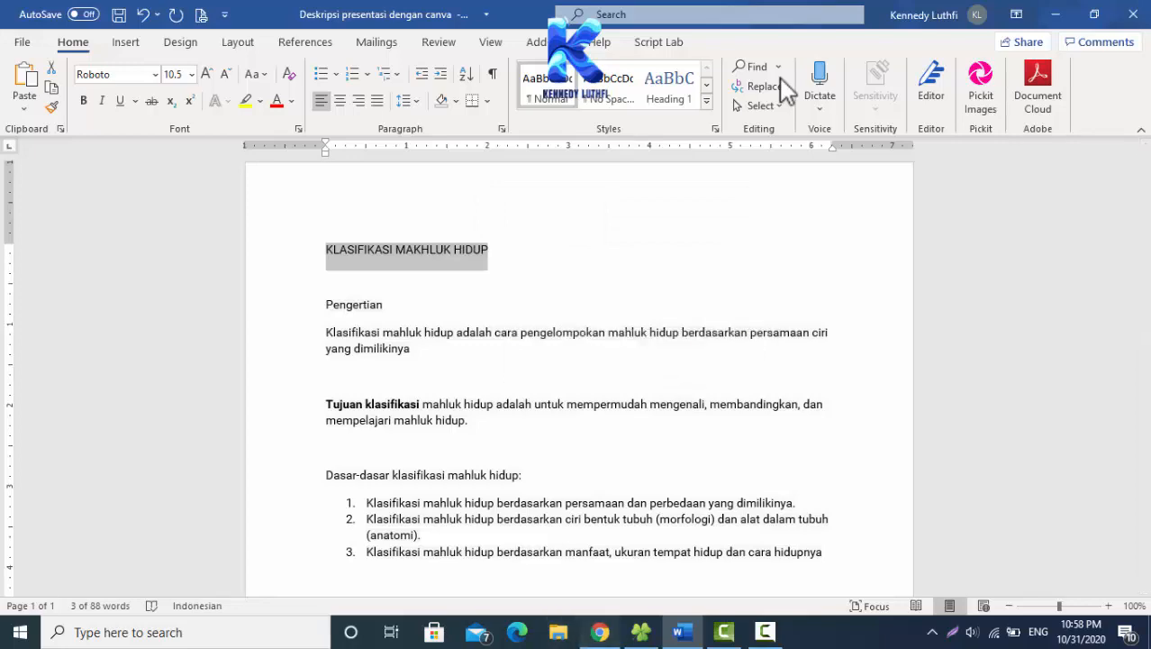
- Switch back to Canva and replace the cover title Mengajar Matematika with the copied text KLASIFIKASI MAKHLUK HIDUP
key(alt+Tab)
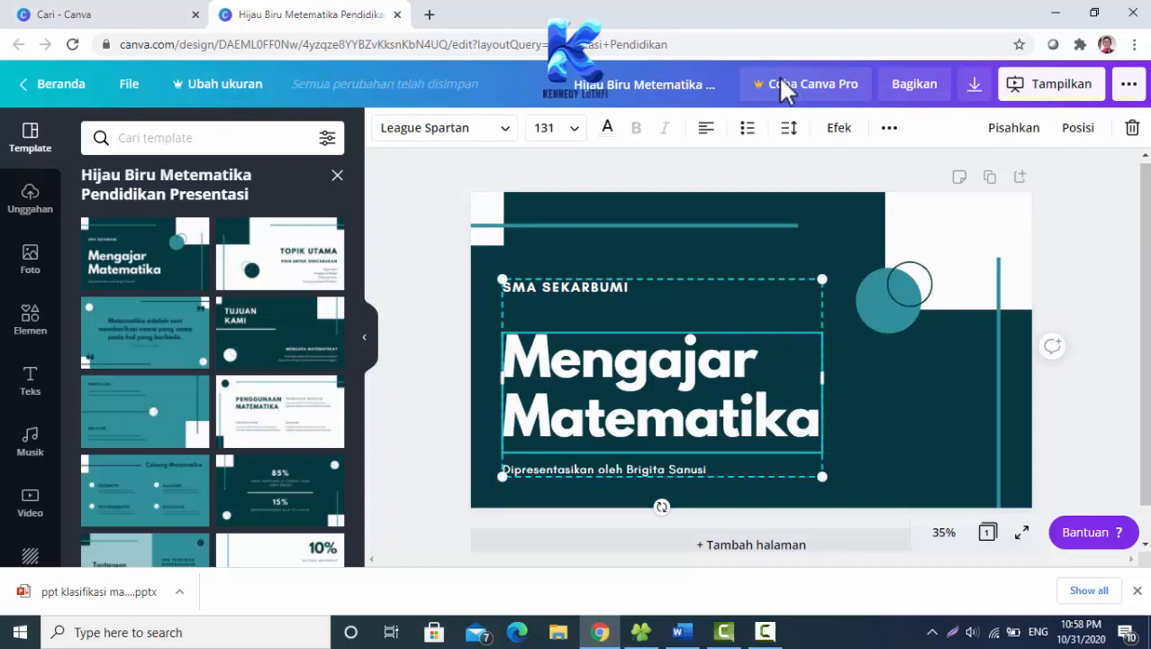
key(ctrl+a)
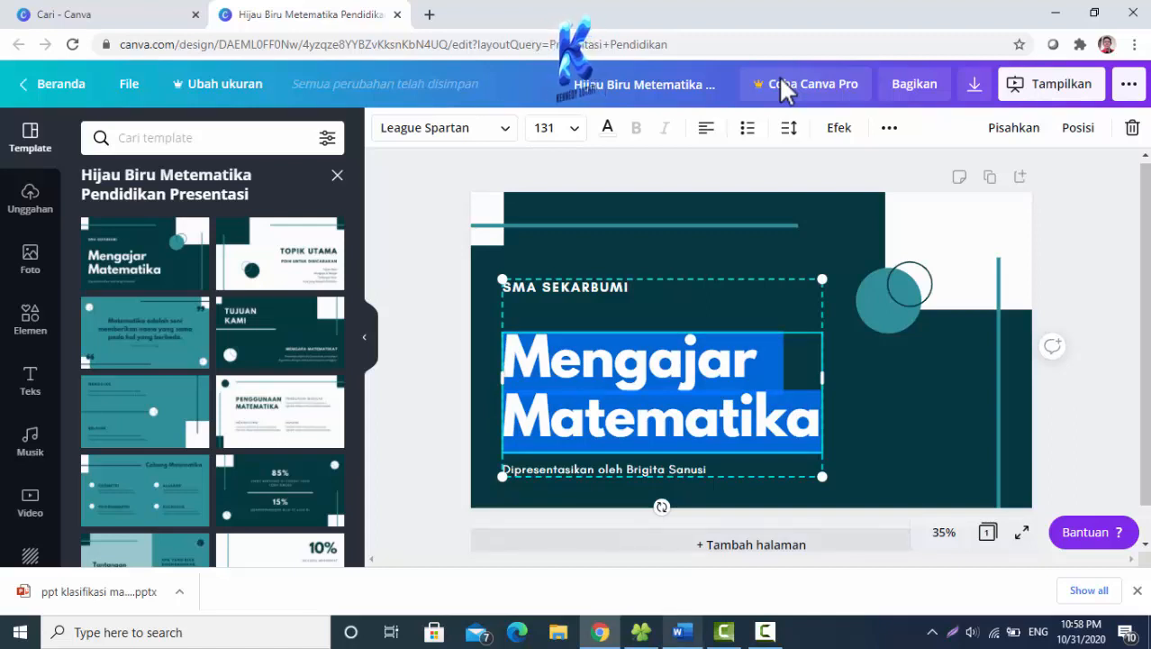
mouse_move(682, 632)
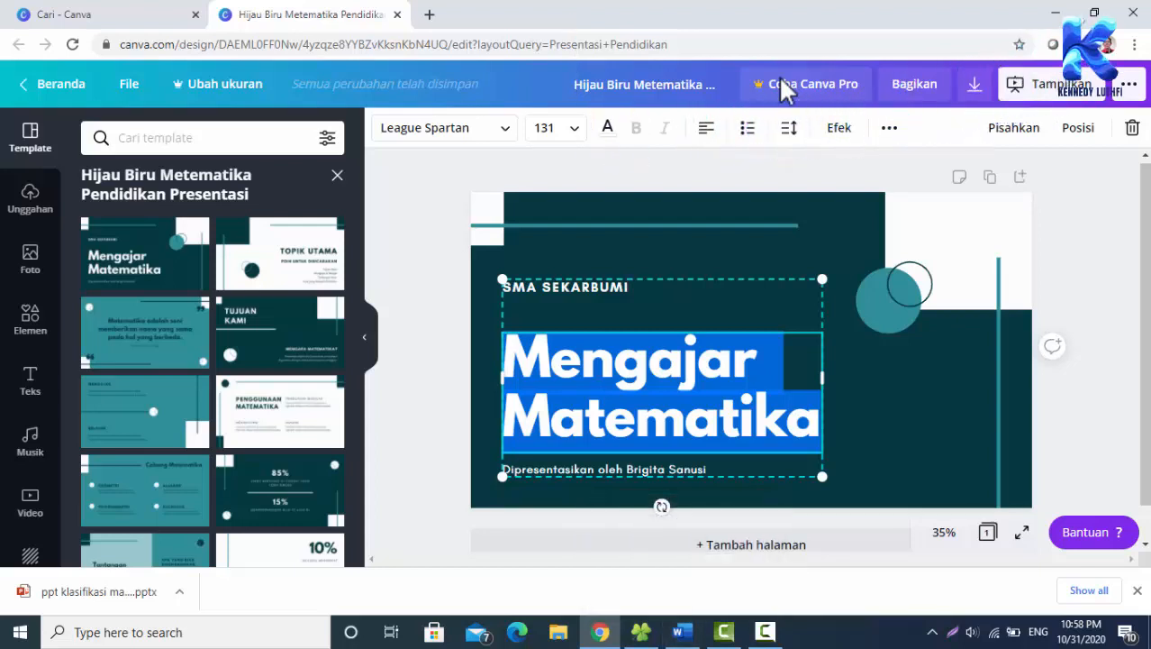
key(ctrl+v)
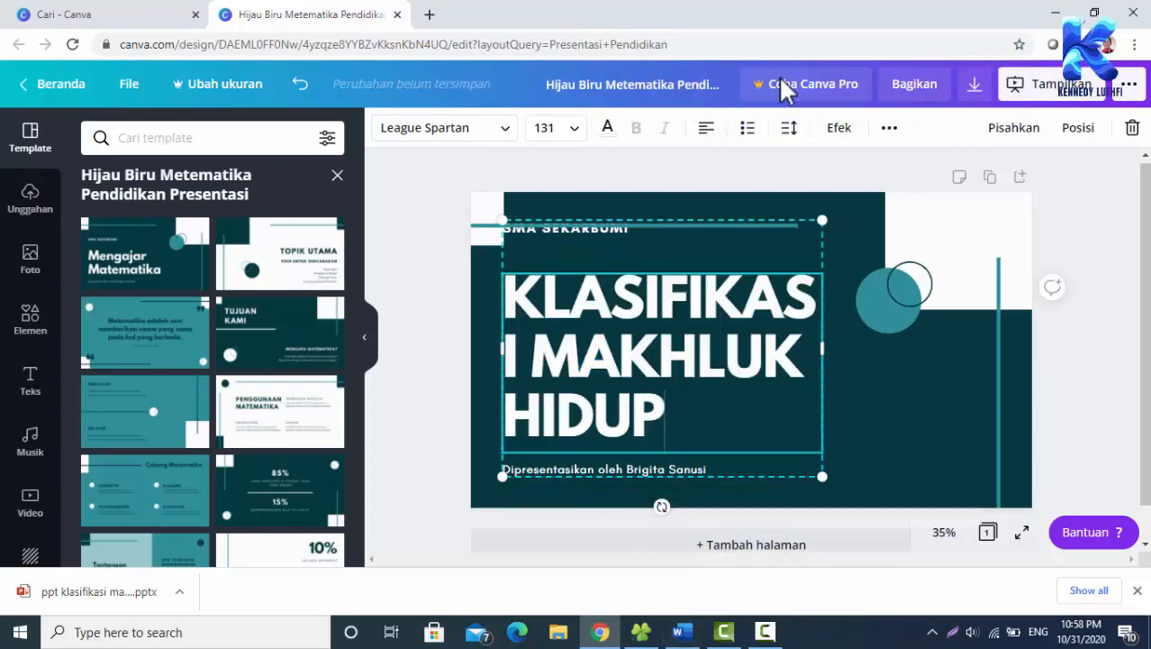
- Widen the cover title's text box so KLASIFIKASI fits on one line, and set the title's font size to 104
drag(823, 348, 837, 348)
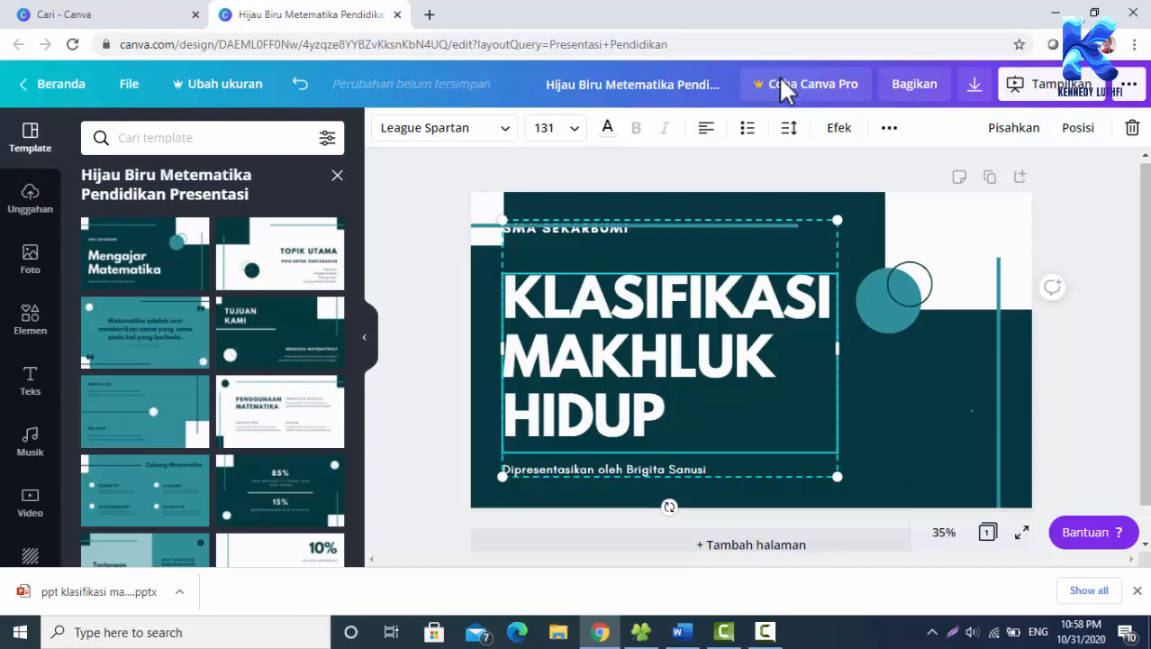
key(Escape)
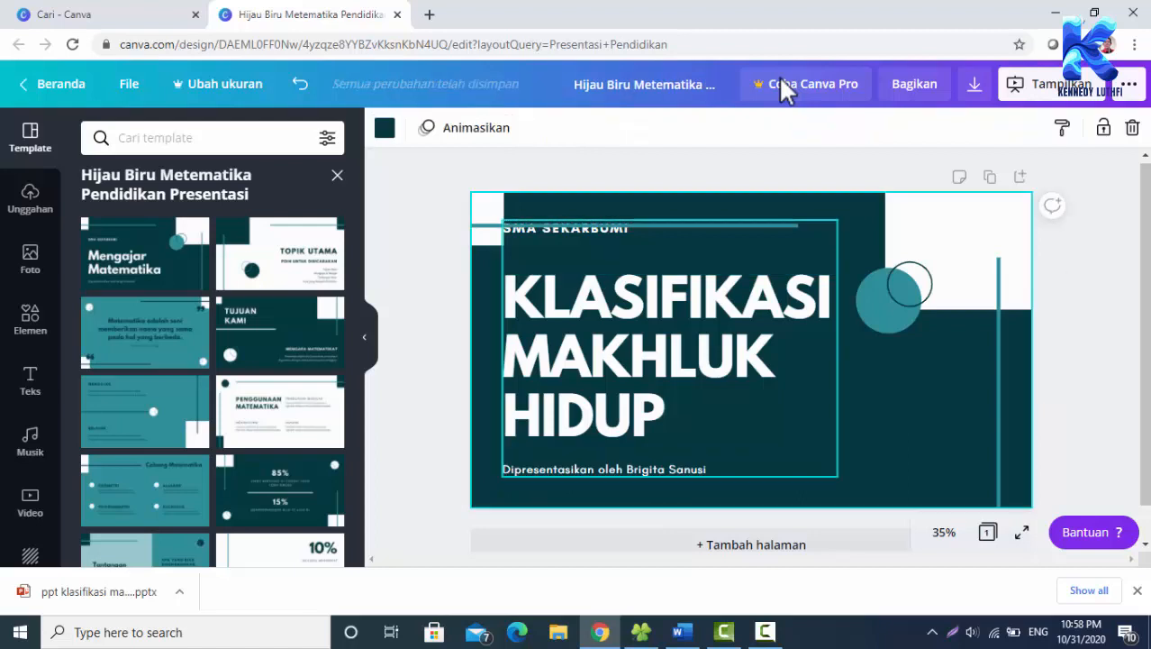
key(Tab)
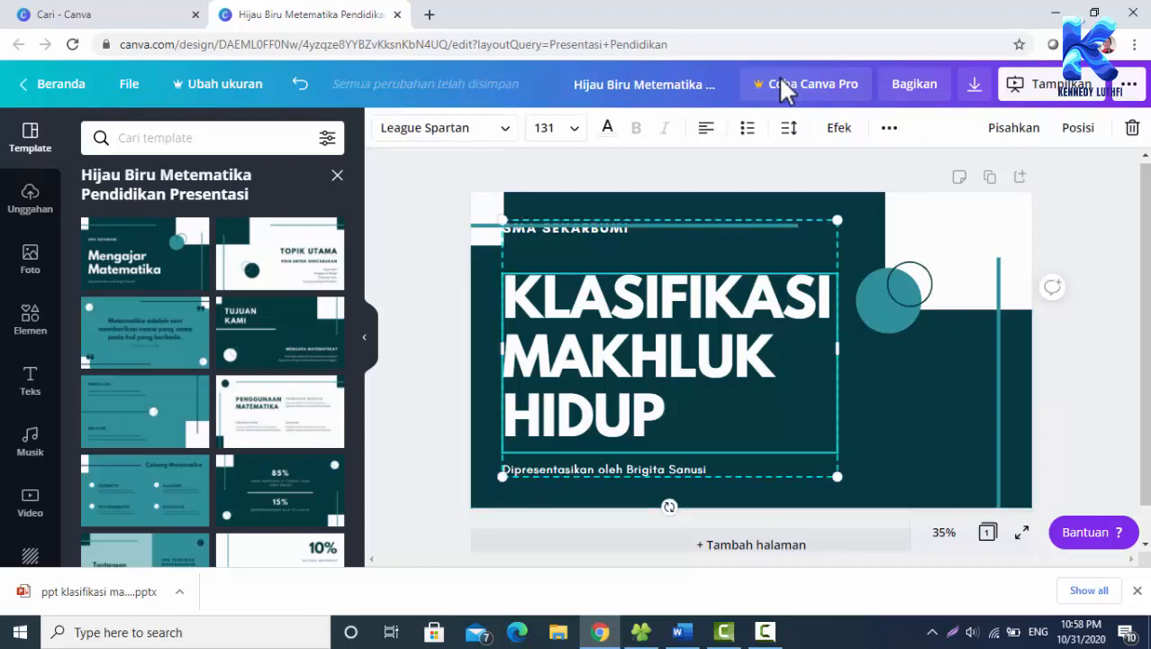
key(Tab)
key(Tab)
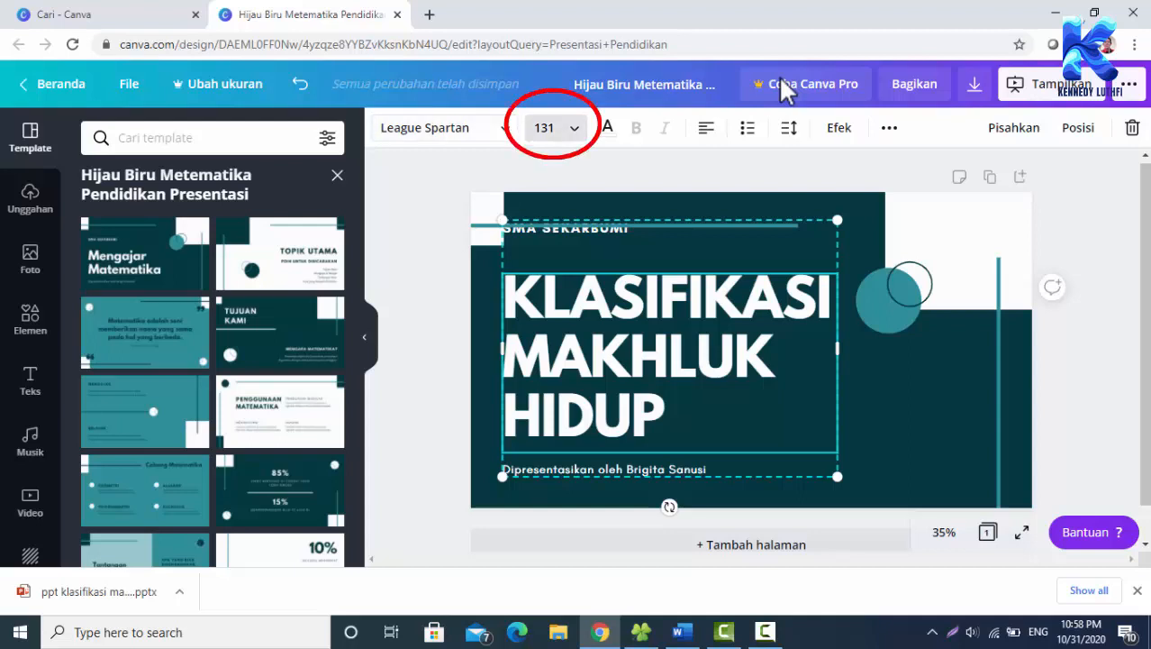
key(Return)
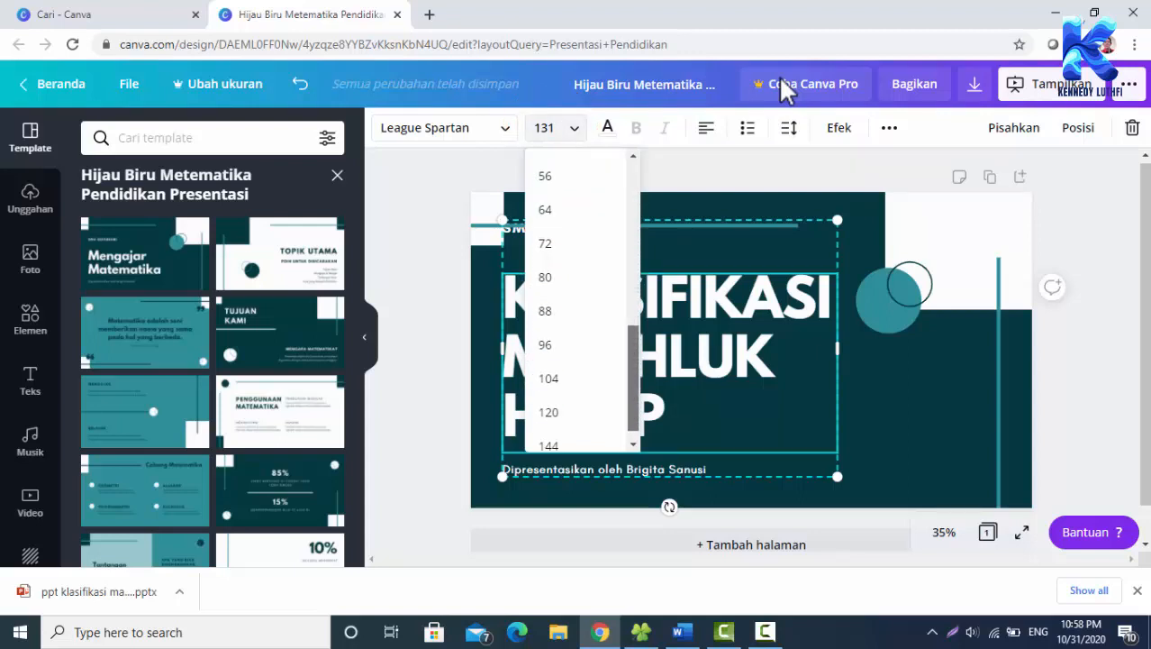
key(Escape)
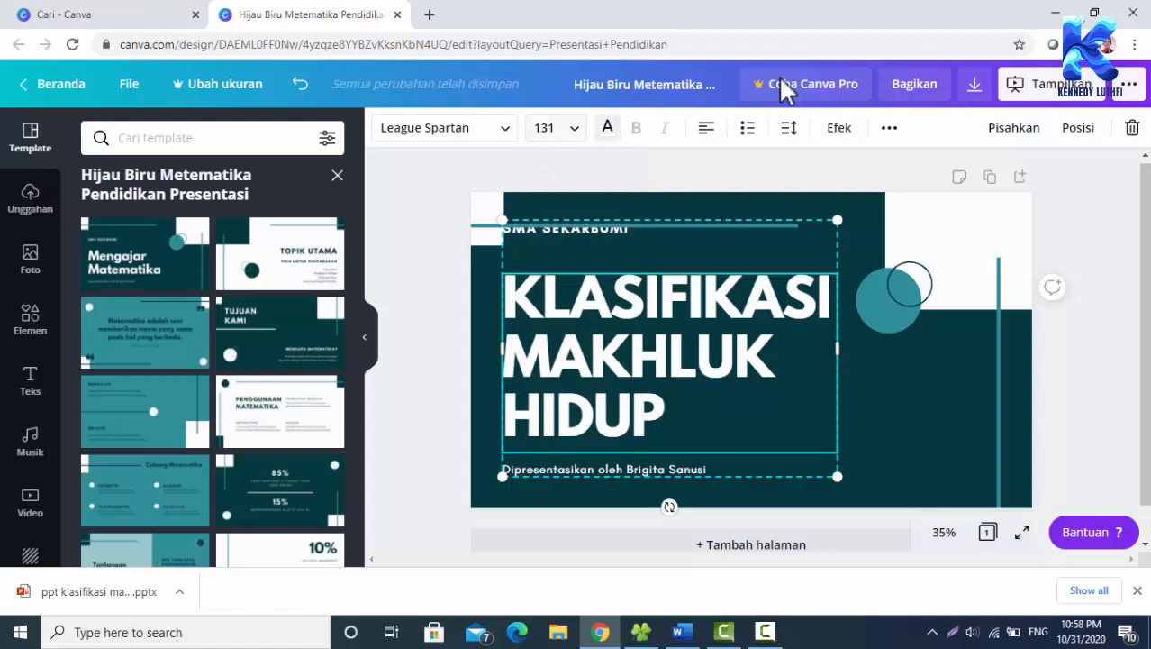
key(Return)
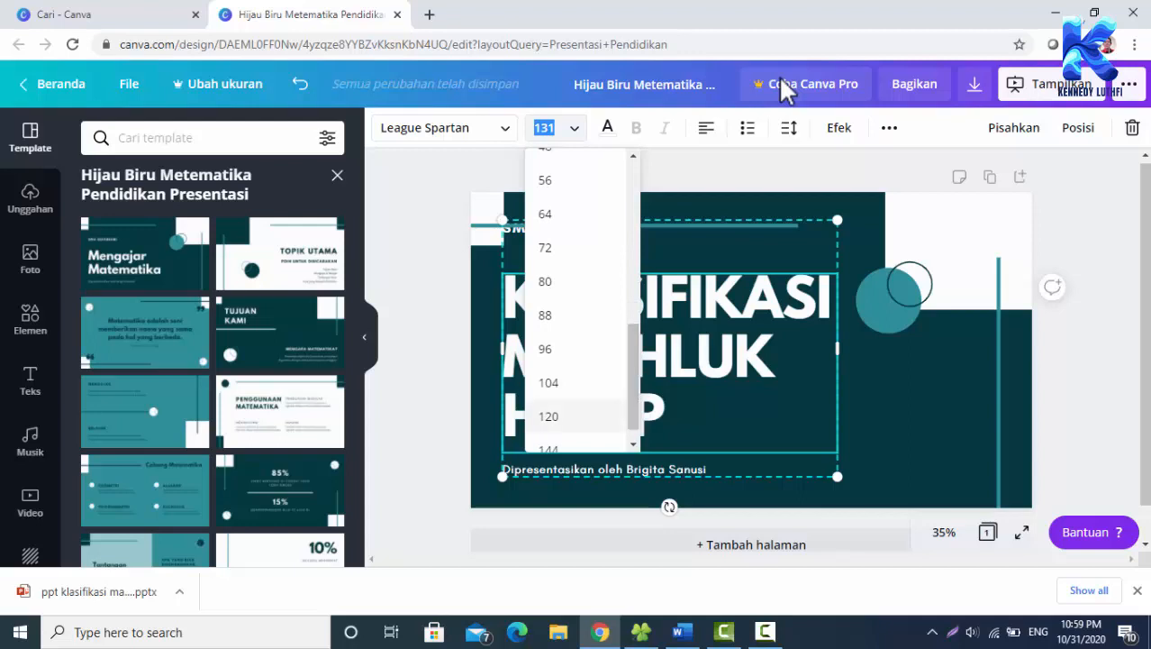
key(Return)
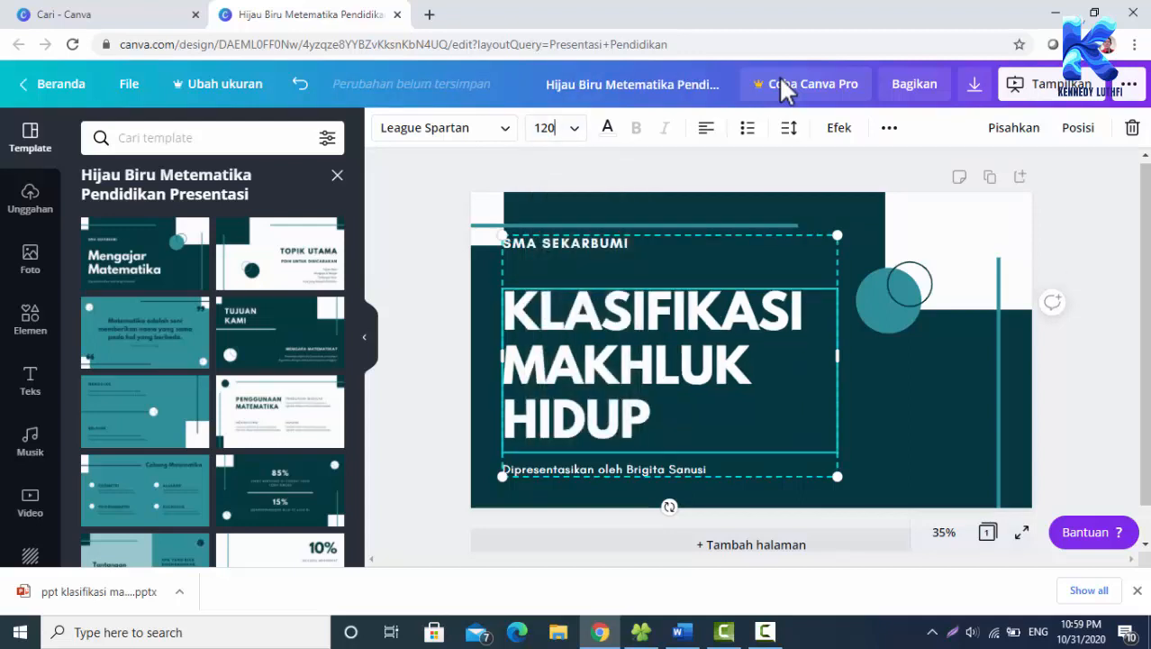
key(Tab)
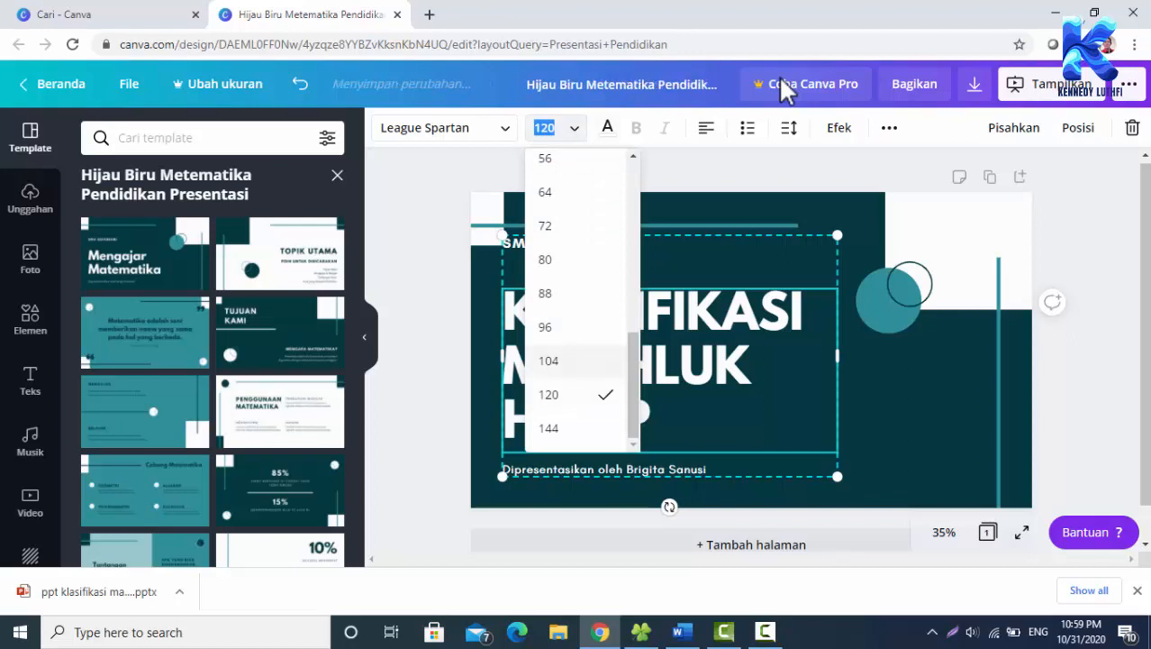
key(Return)
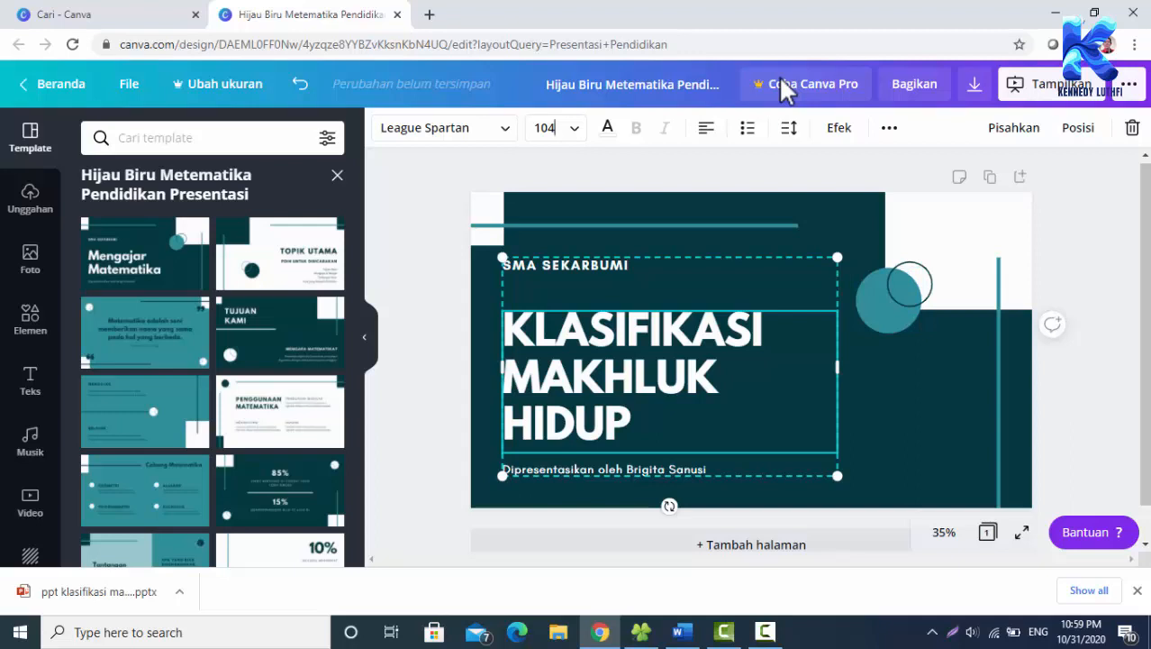
- Change the school name above the cover title from SMA SEKARBUMI to SMP 1 LAHAT
key(Tab)
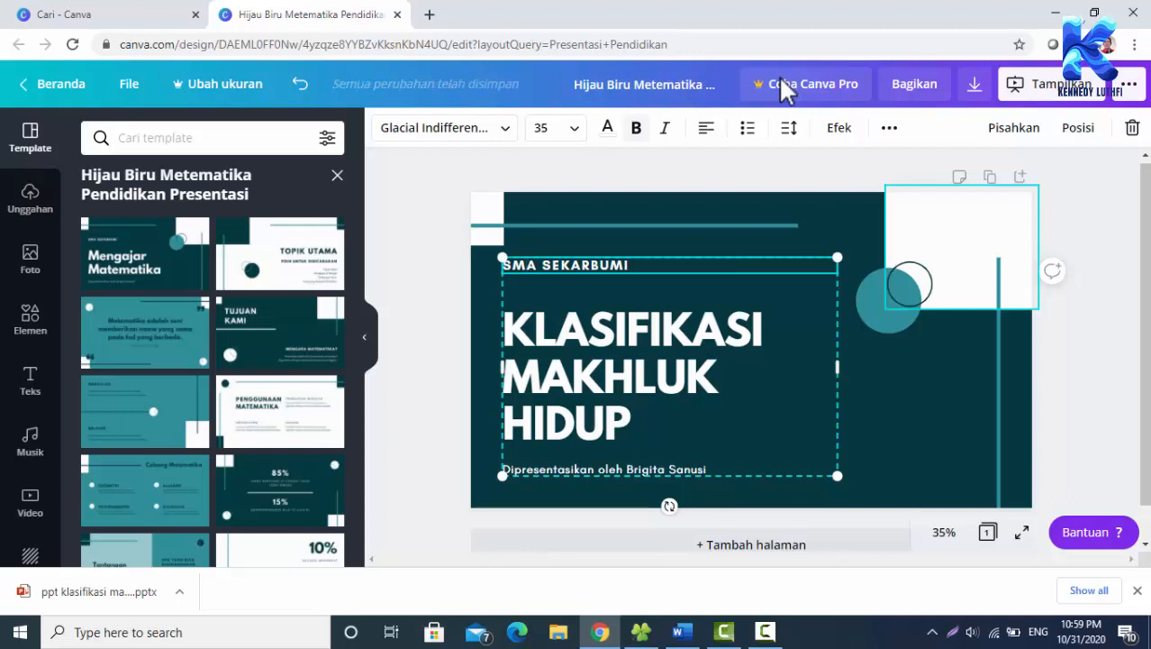
text(P )
text(1 LA)
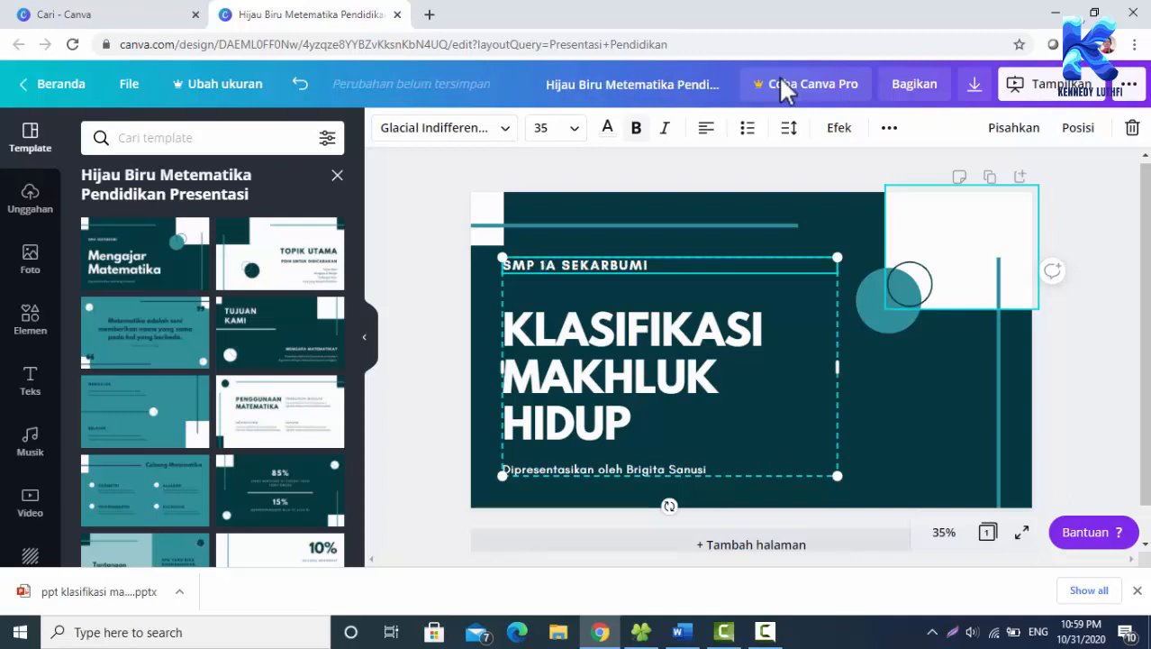
text(HAT)
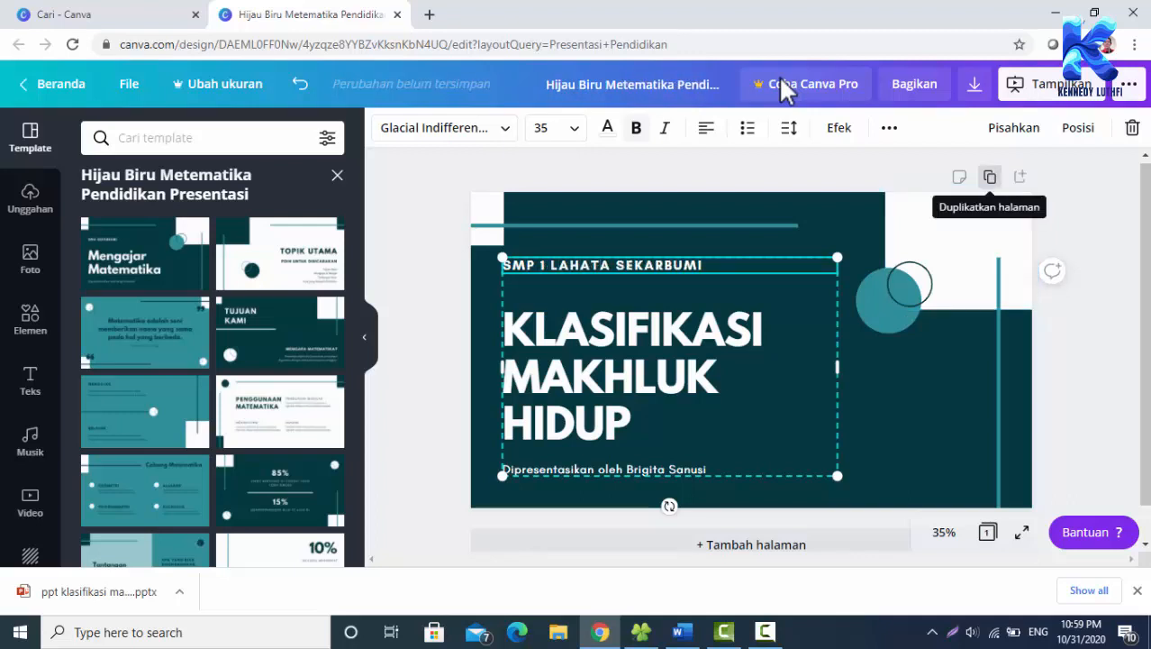
key(Delete)
key(Delete)
key(Delete)
key(Delete)
key(Delete)
key(Delete)
key(Delete)
key(Delete)
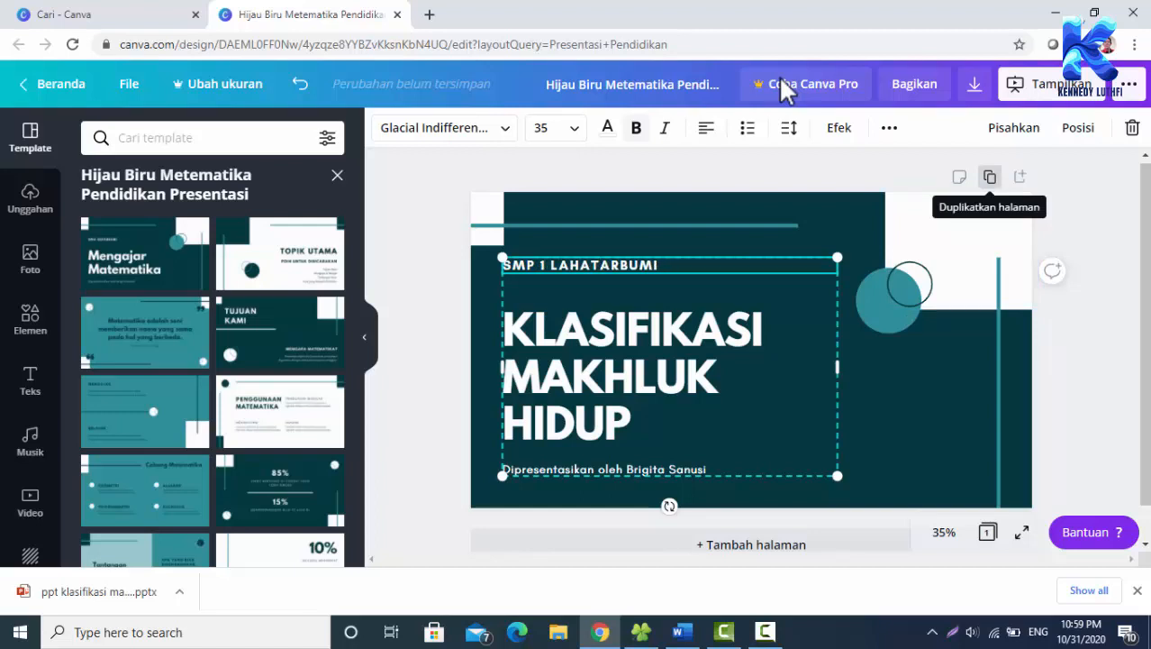
key(Delete)
key(Delete)
key(Delete)
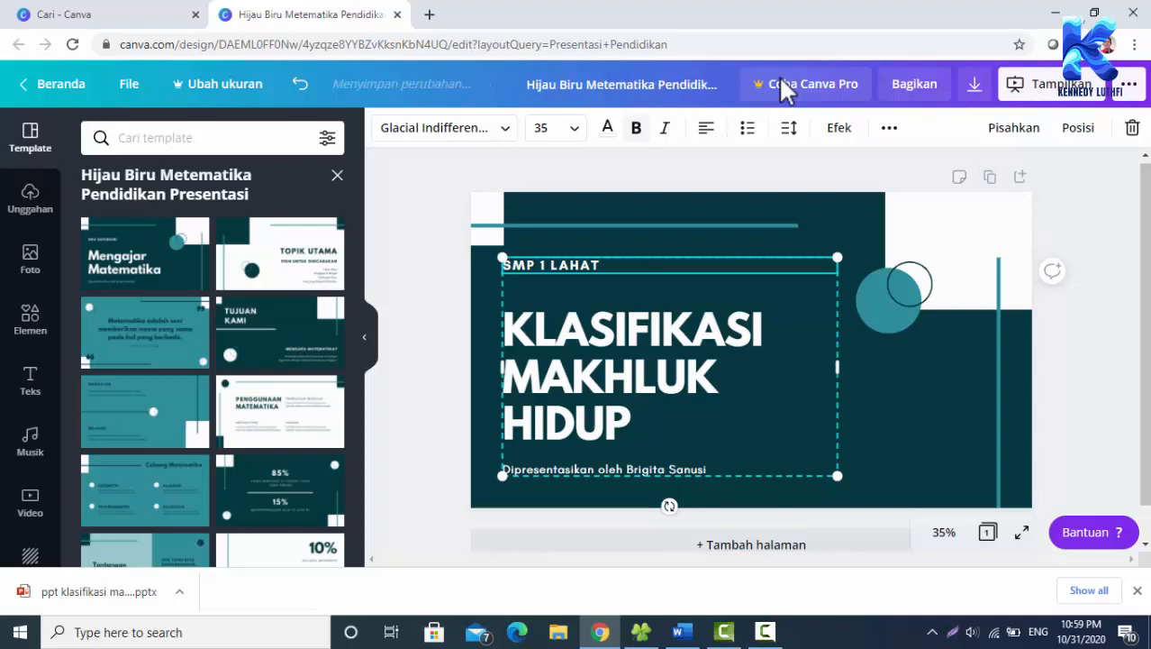
- Replace the sample name after Dipresentasikan oleh on the cover slide with the presenter's full name
key(Down)
key(Down)
key(Down)
key(Down)
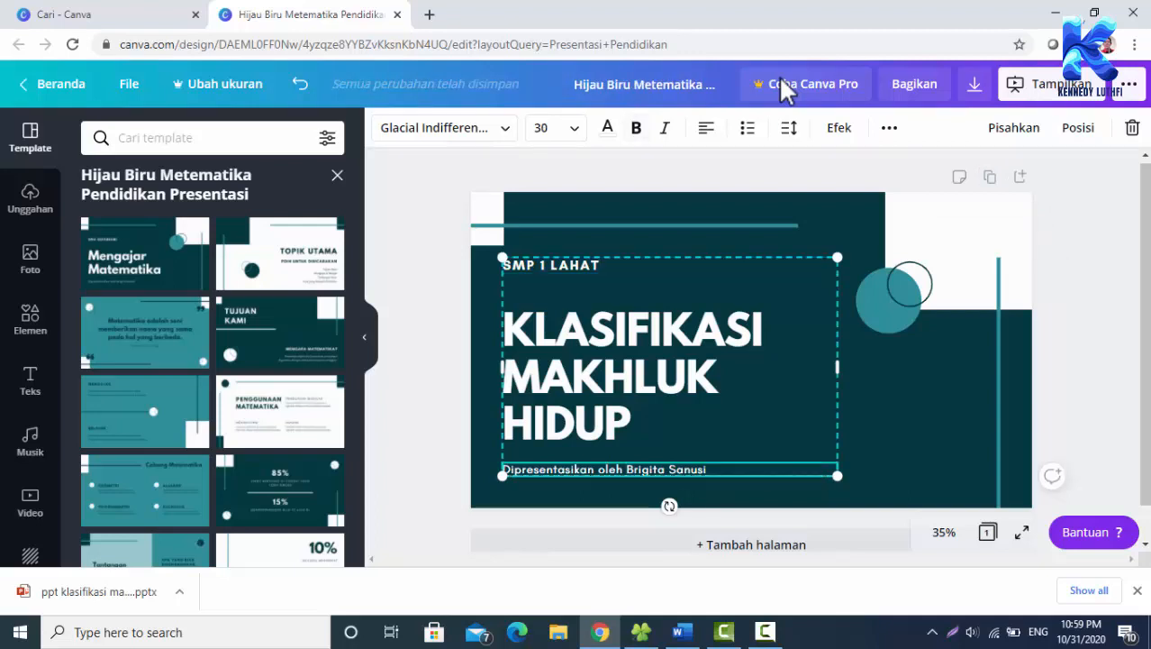
key(ctrl+shift+Right)
key(ctrl+shift+Right)
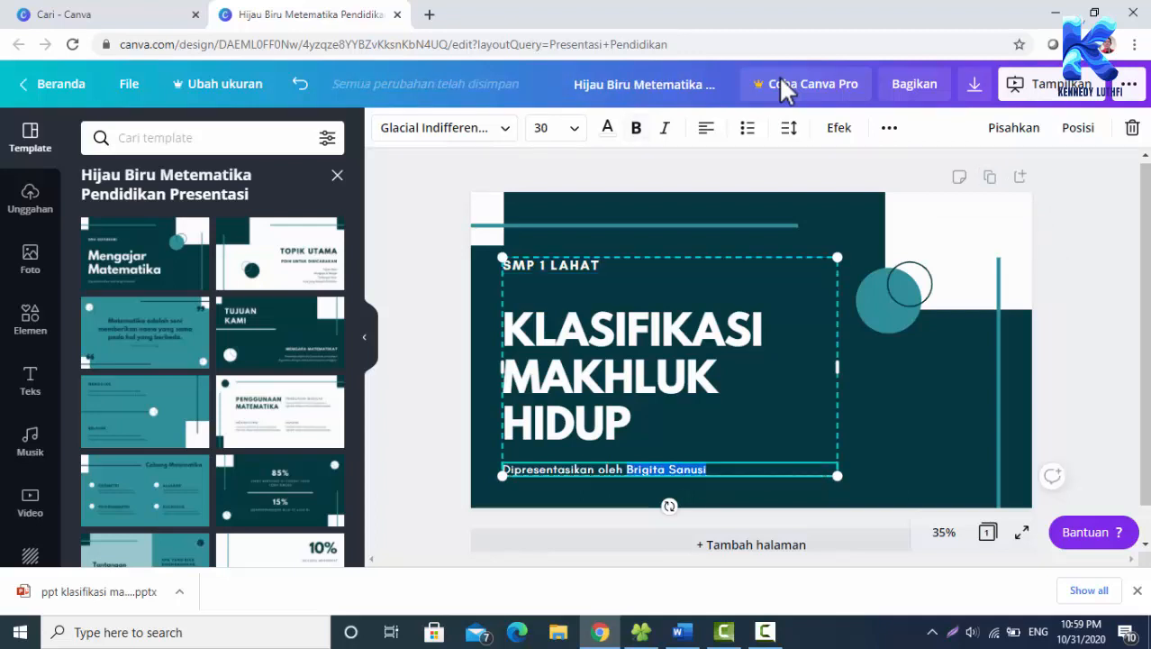
text(Kennedy Lutg)
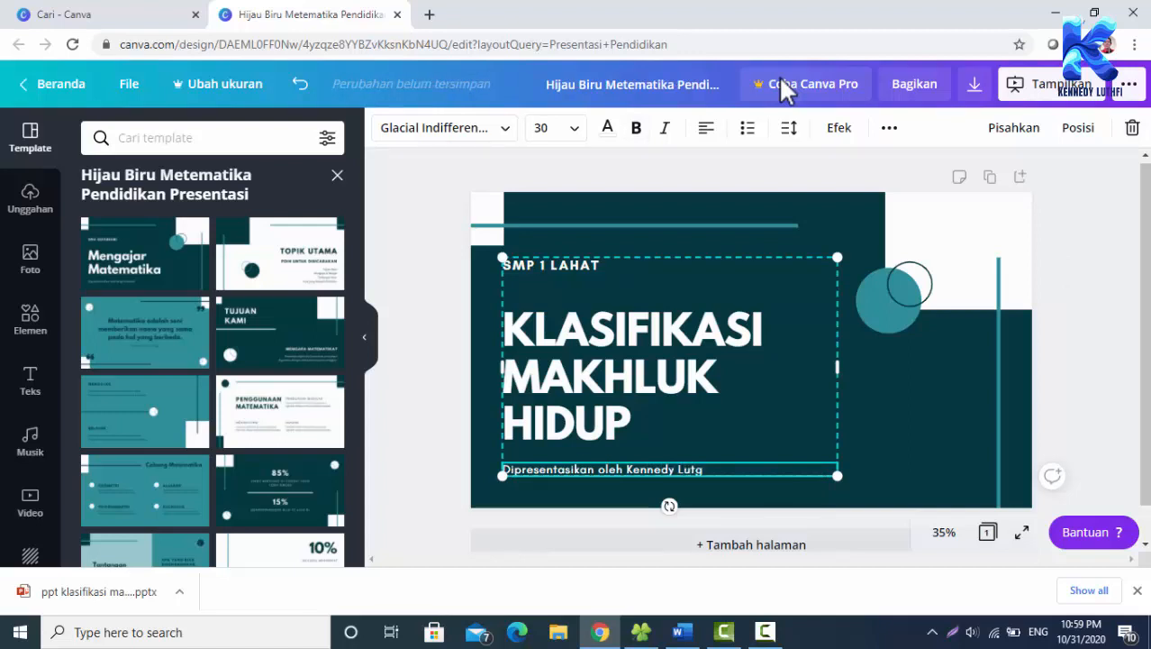
key(BackSpace)
text(hfi)
key(Escape)
key(Escape)
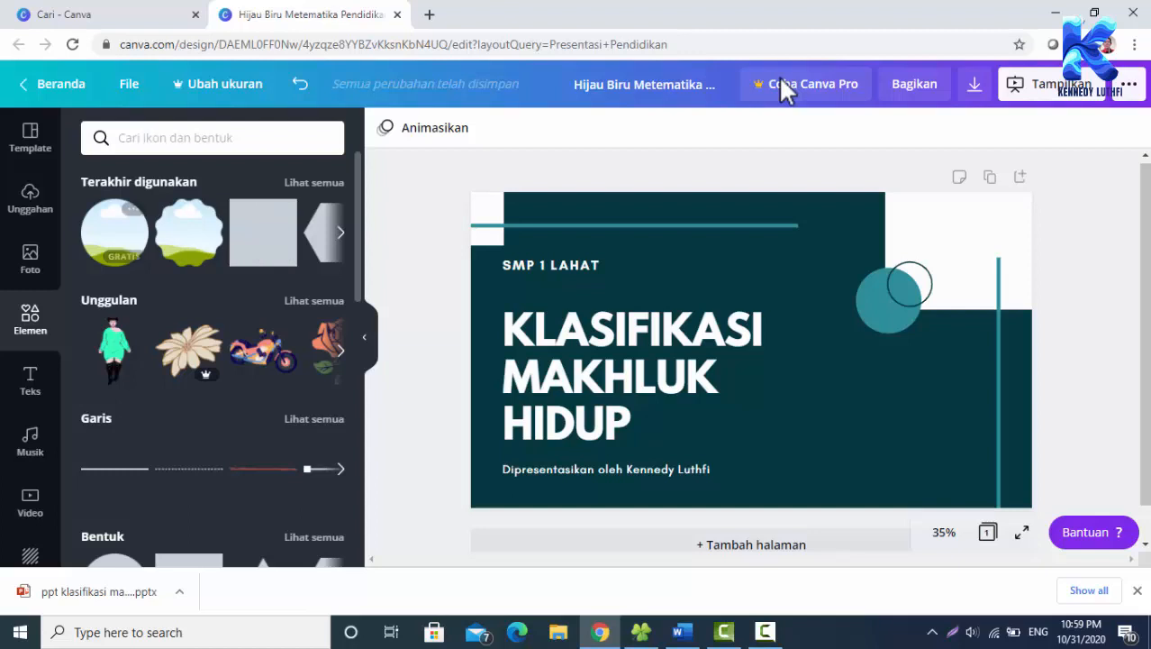
- Browse the Bingkai frames and add the desktop monitor frame to the cover slide
scroll(213, 360, down, 2)
scroll(213, 361, down, 2)
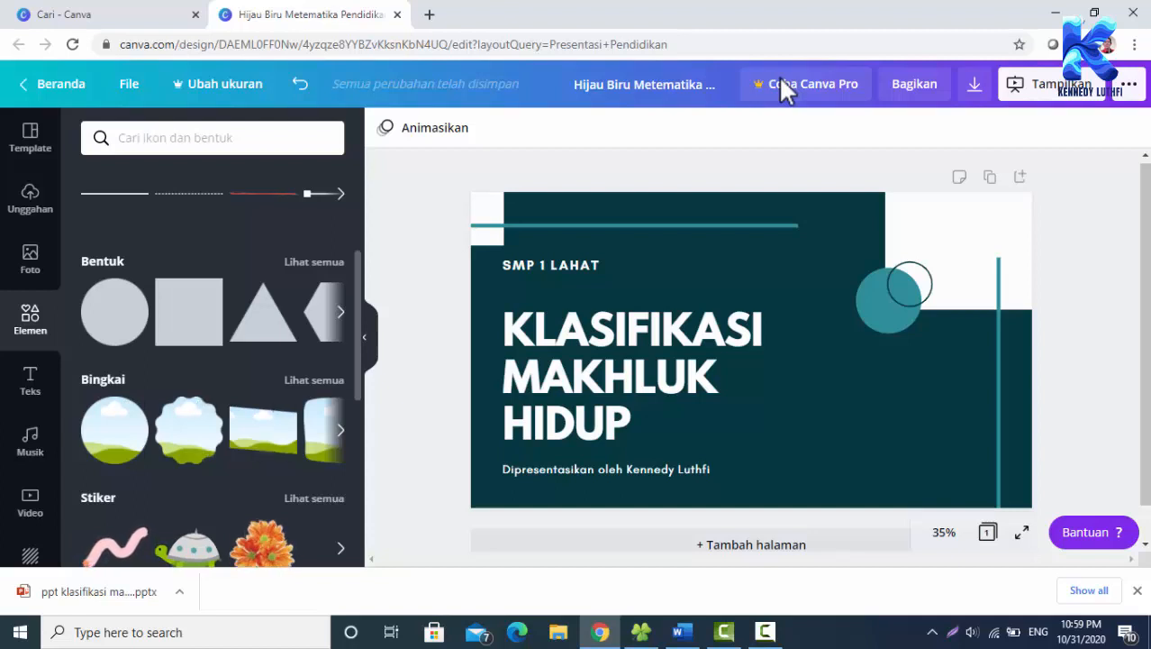
click(341, 430)
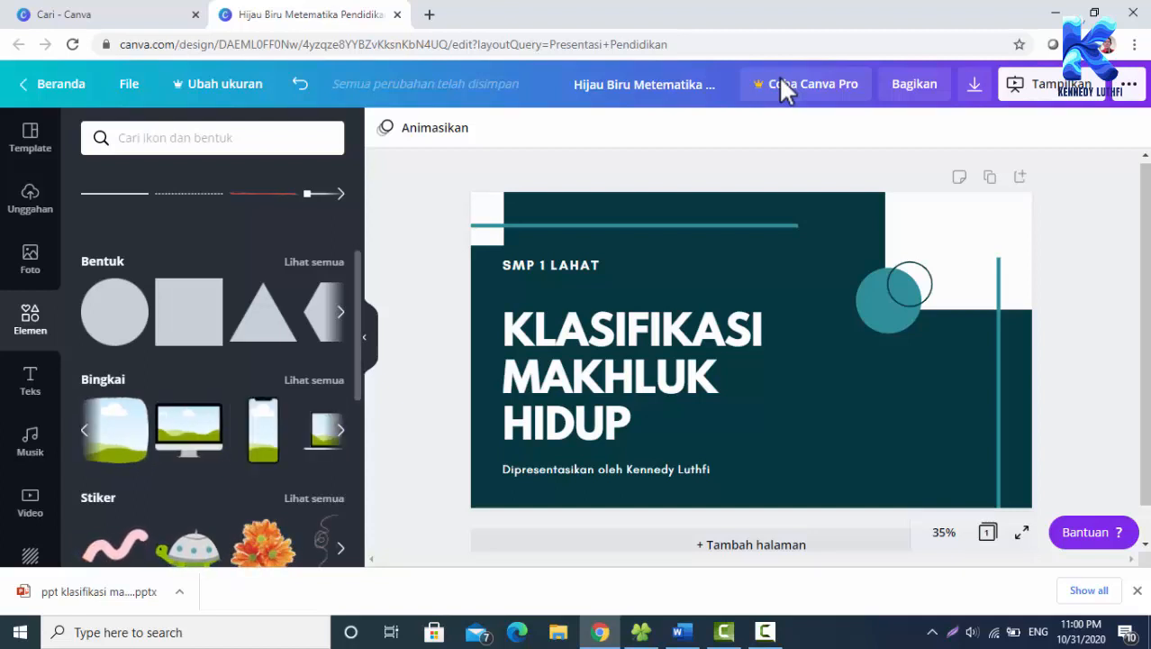
click(341, 430)
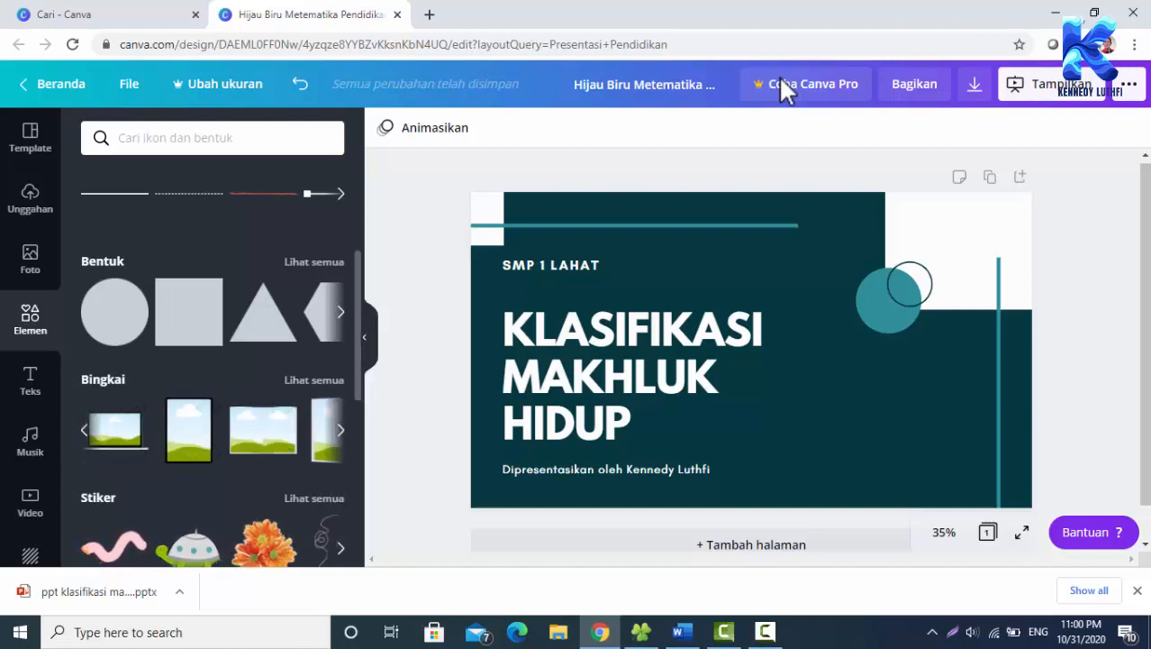
click(84, 430)
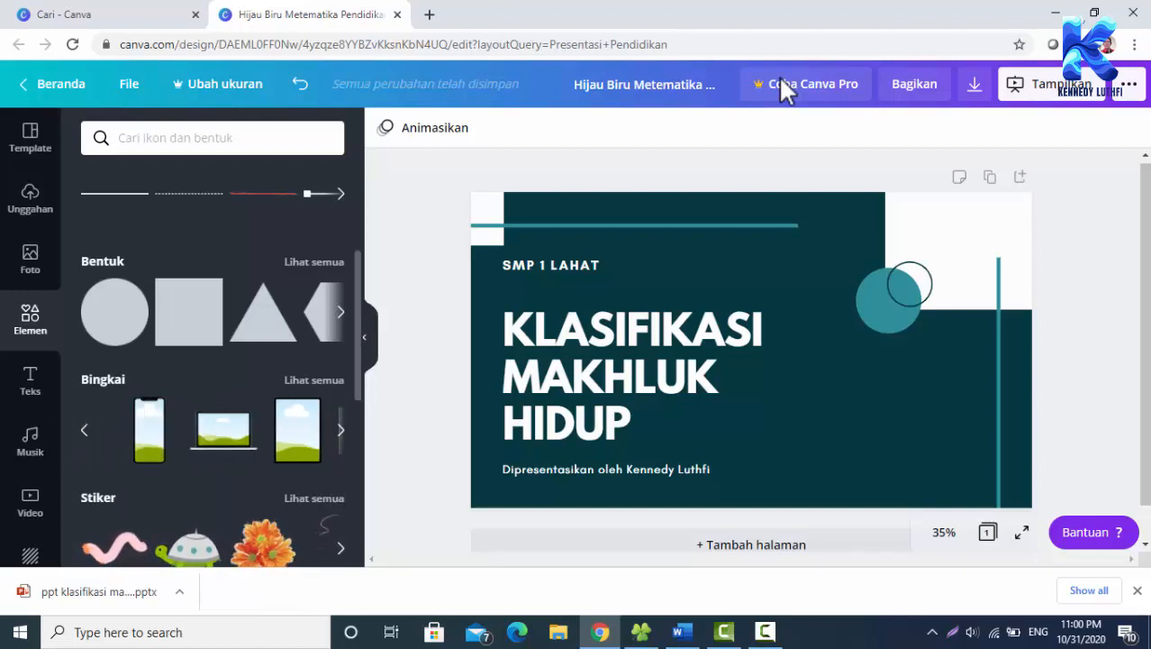
click(84, 429)
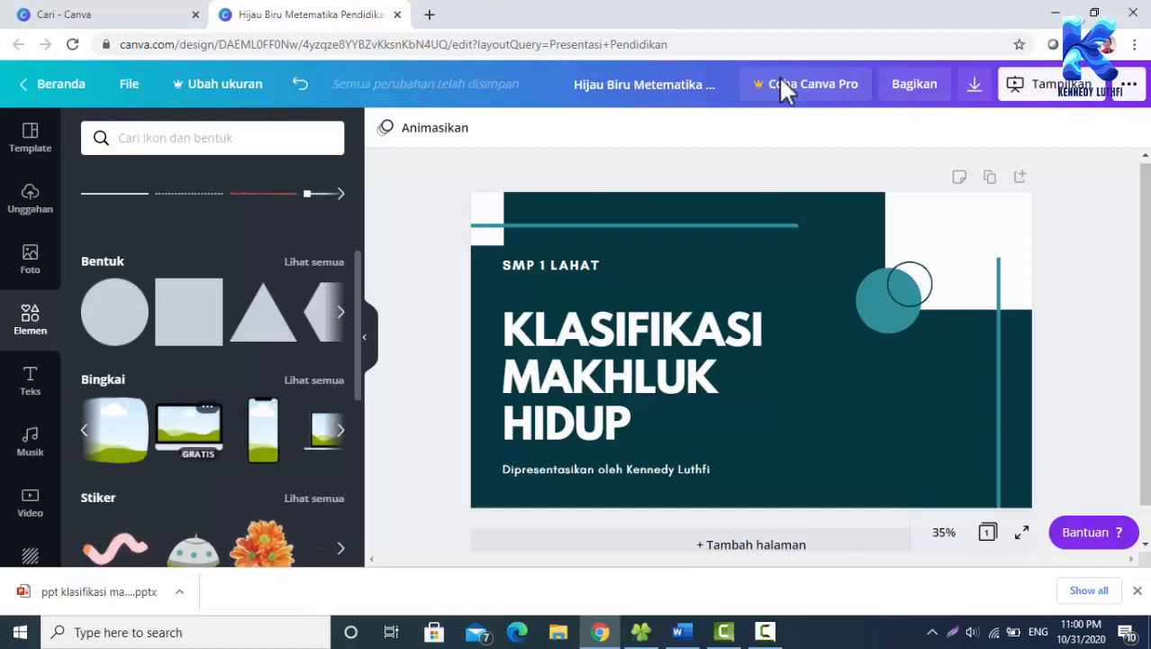
click(188, 427)
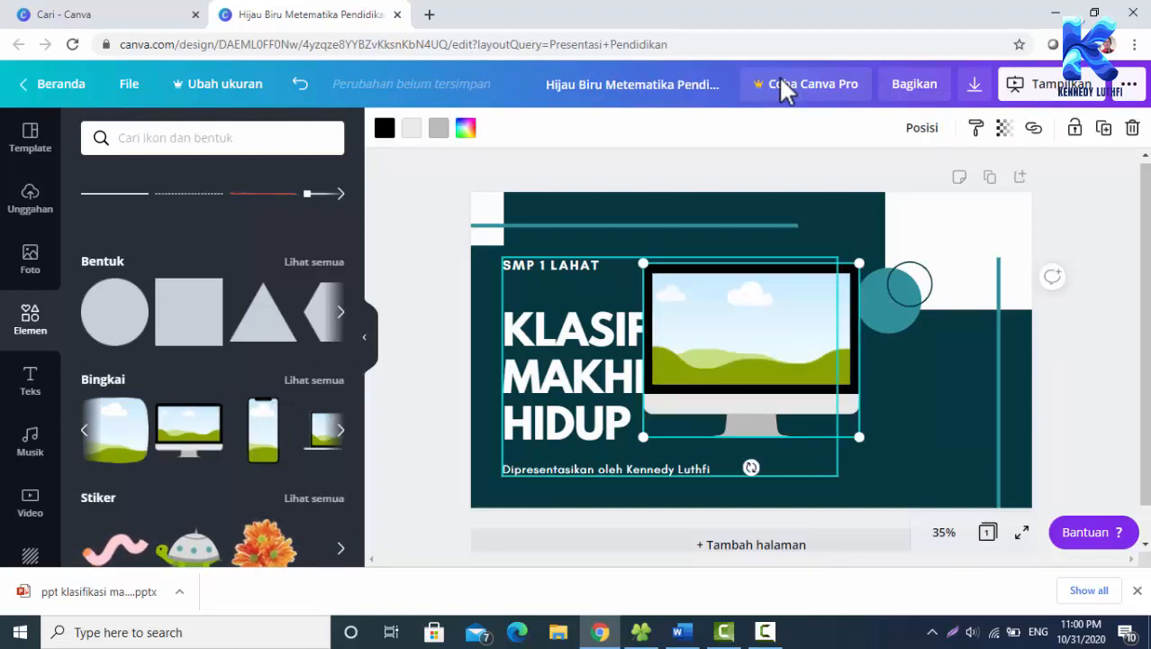
- Shrink the monitor frame and place it below the circles, between the cover title and the vertical line
drag(859, 436, 789, 382)
drag(717, 324, 888, 408)
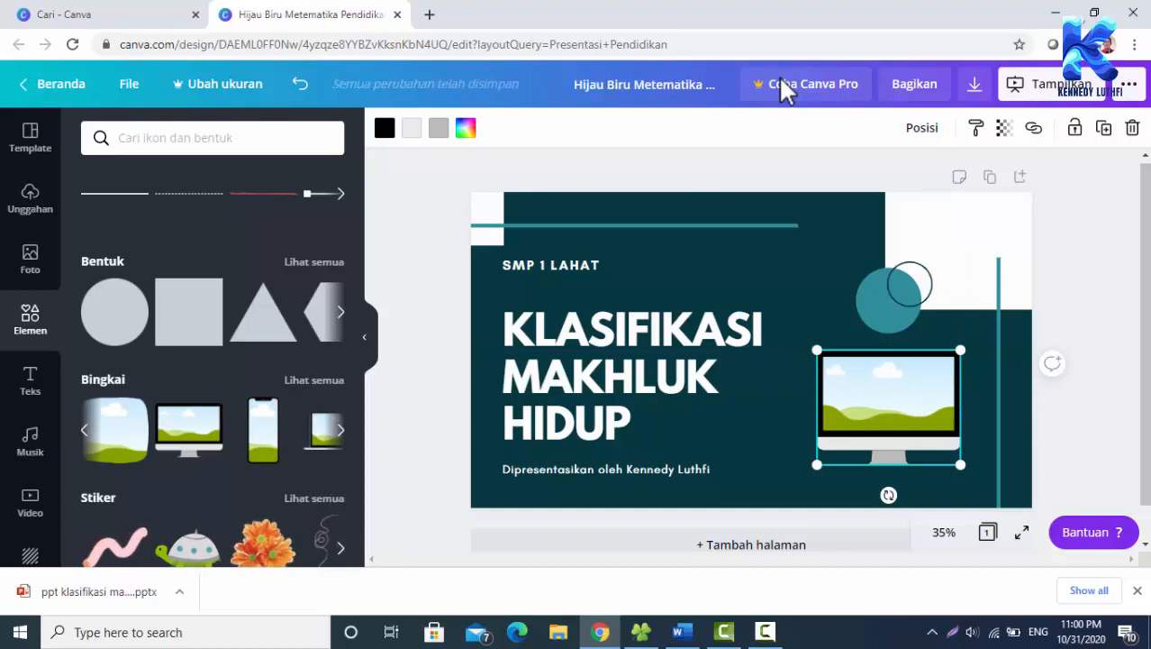
key(Escape)
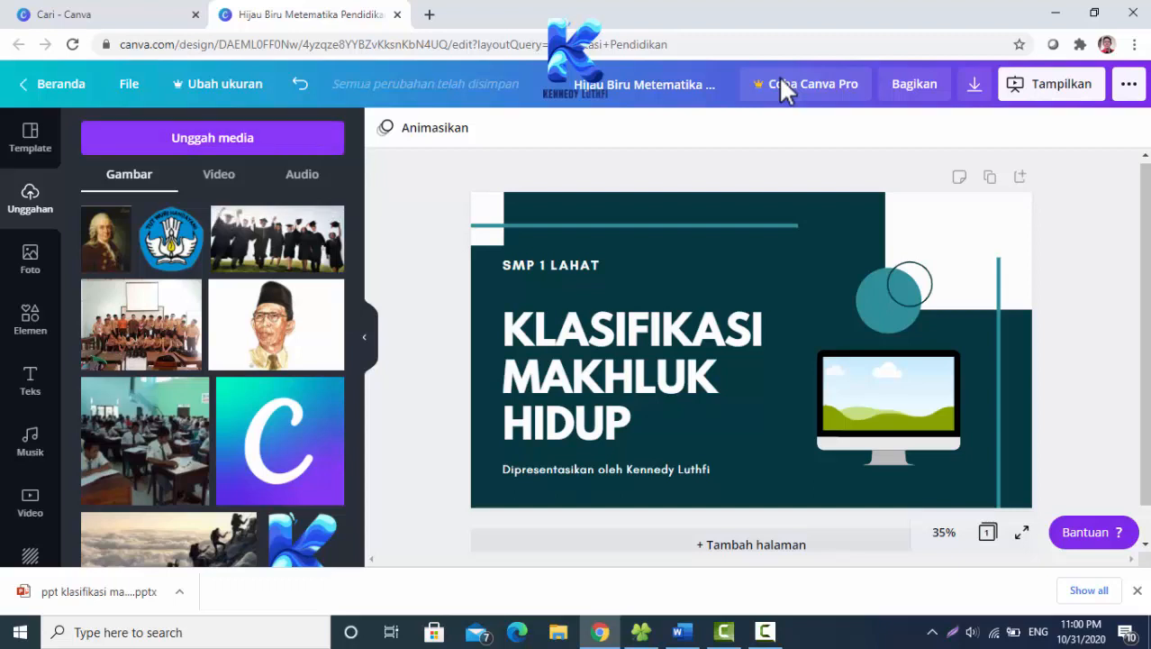
- Look through the previously uploaded images for a picture to use in the monitor frame
scroll(213, 378, down, 2)
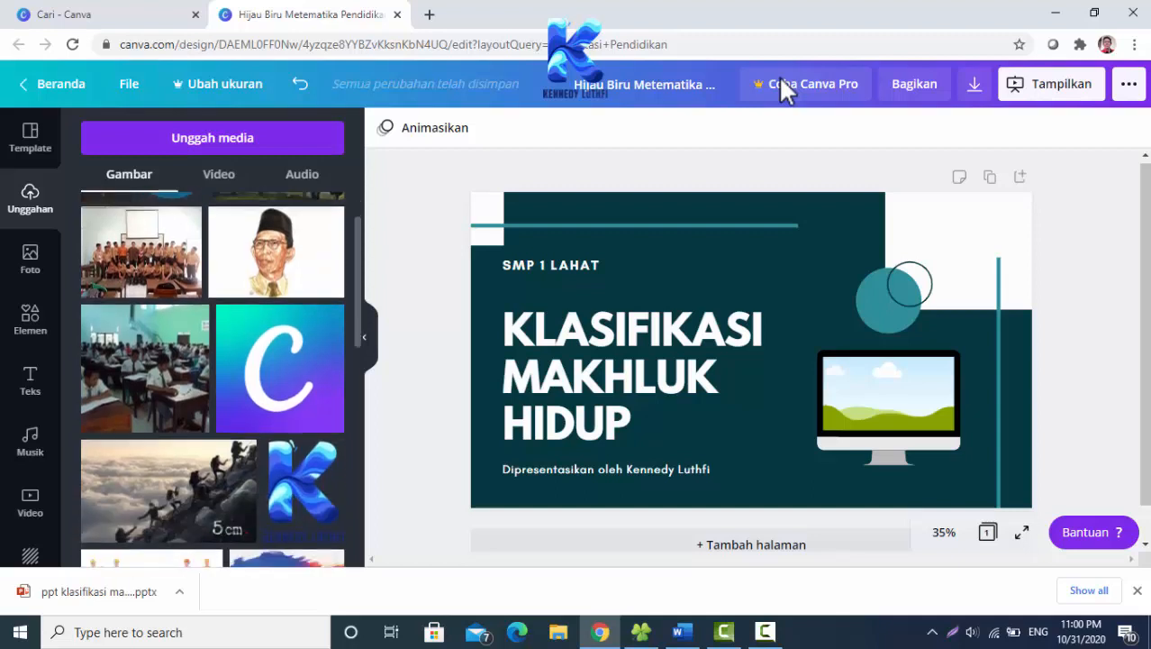
scroll(212, 378, down, 4)
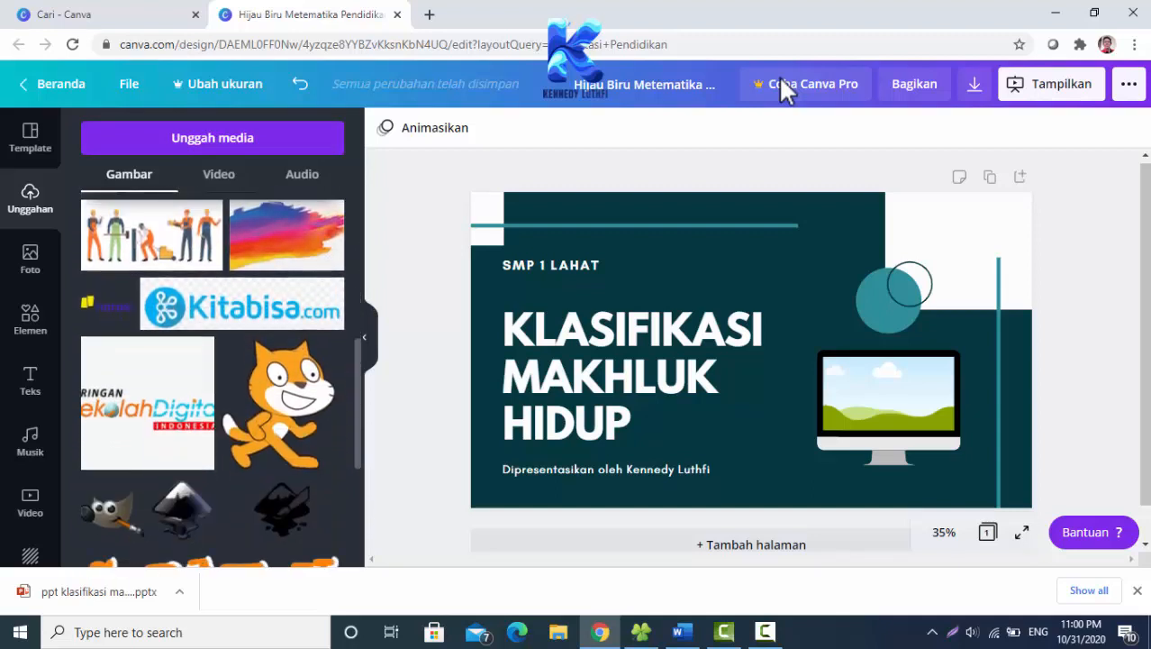
scroll(212, 378, down, 5)
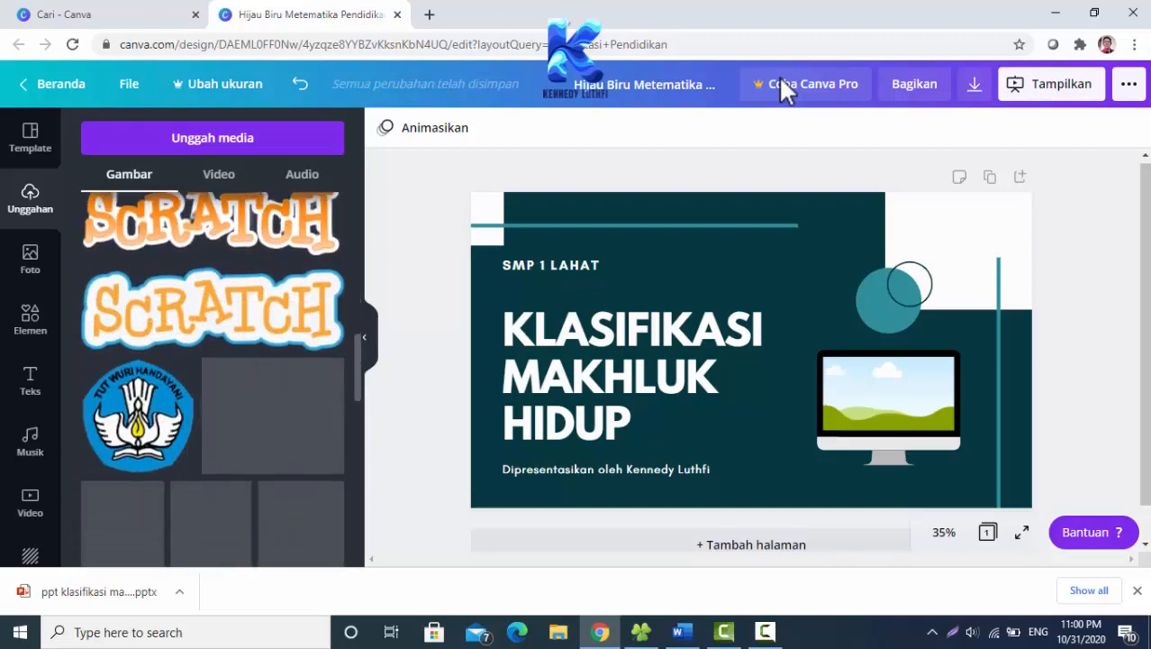
scroll(213, 379, down, 3)
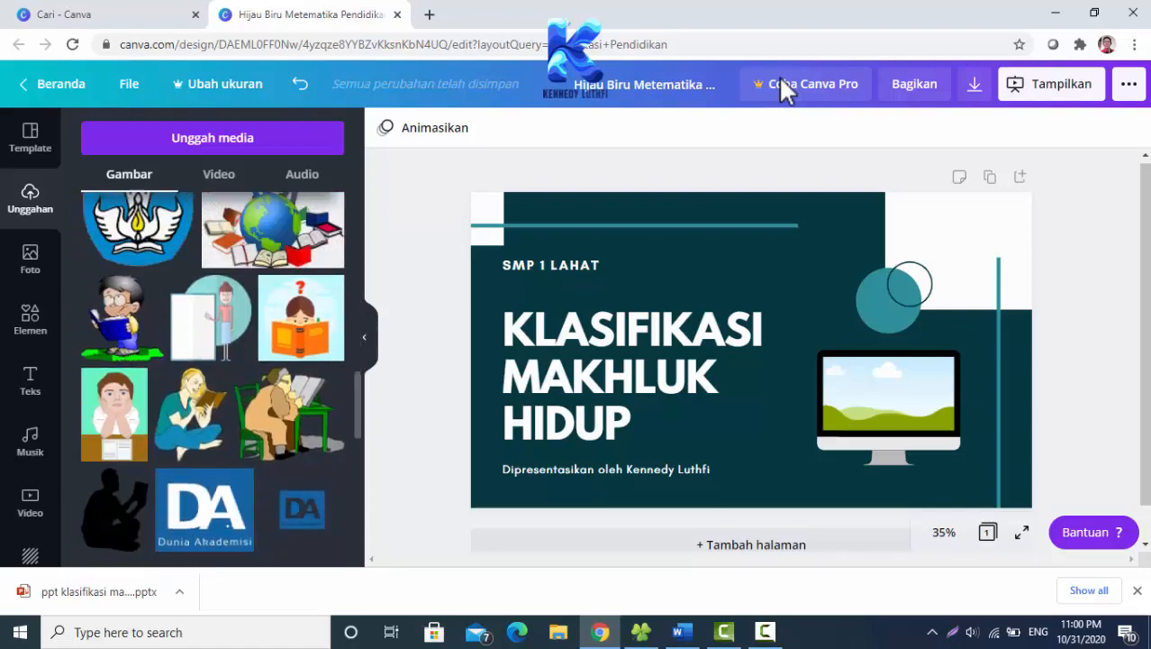
scroll(213, 378, up, 6)
scroll(213, 379, up, 5)
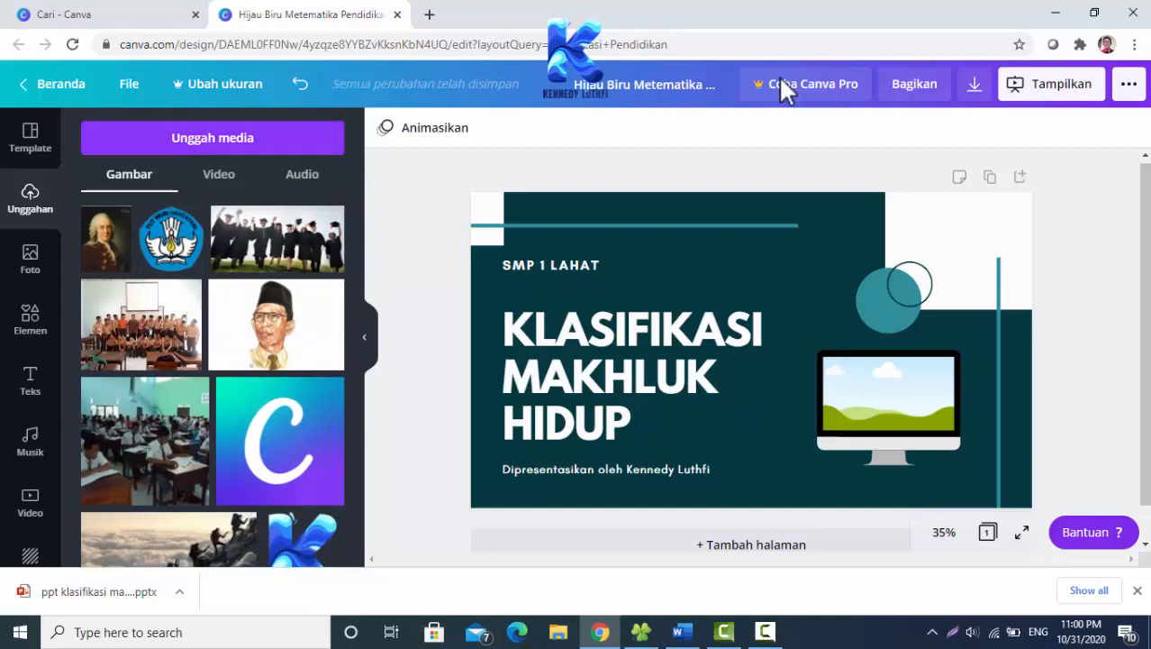
- Upload the presenter's portrait photo with the brick-wall background from the Foto Pribadi folder inside Foto on drive D
click(212, 138)
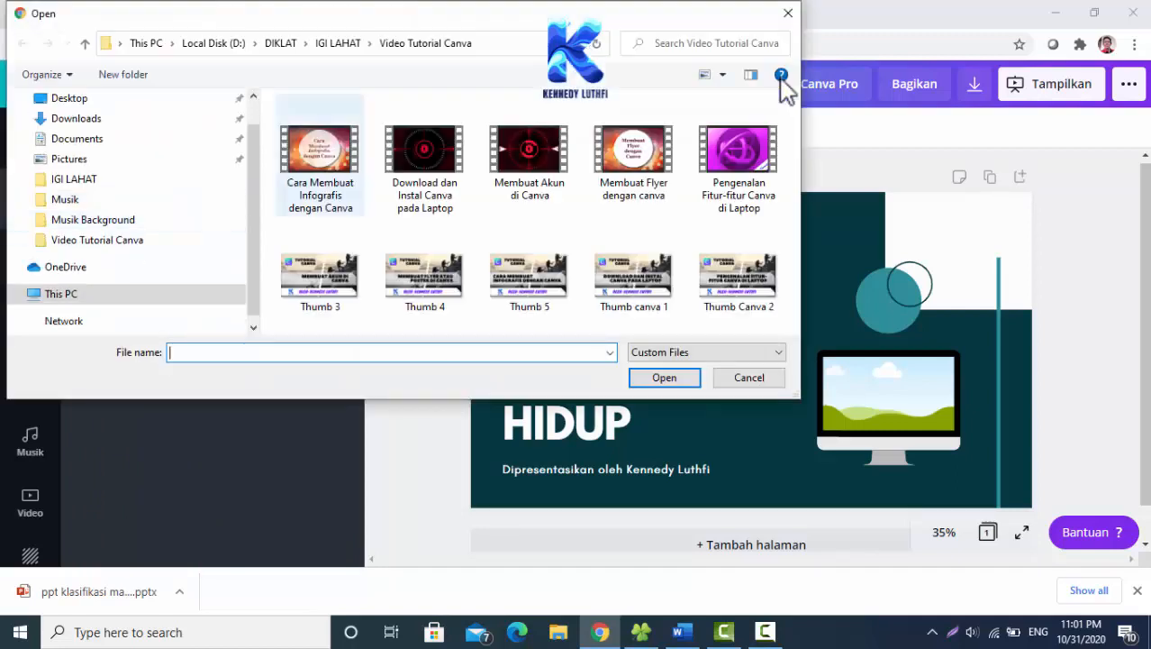
click(83, 314)
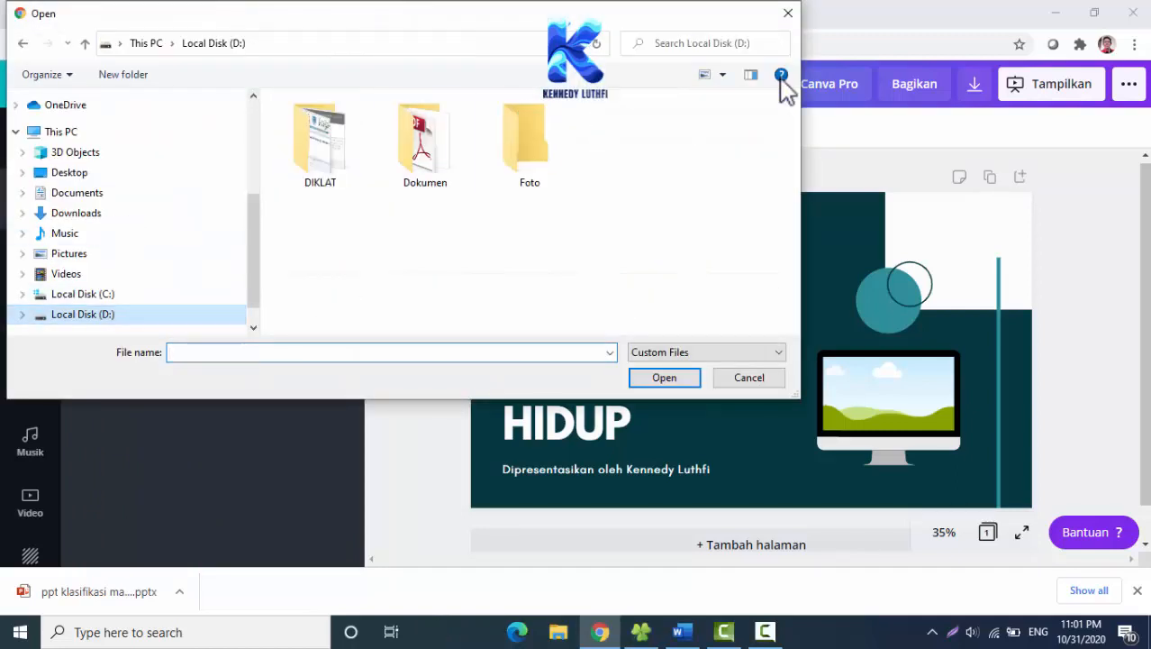
double_click(530, 144)
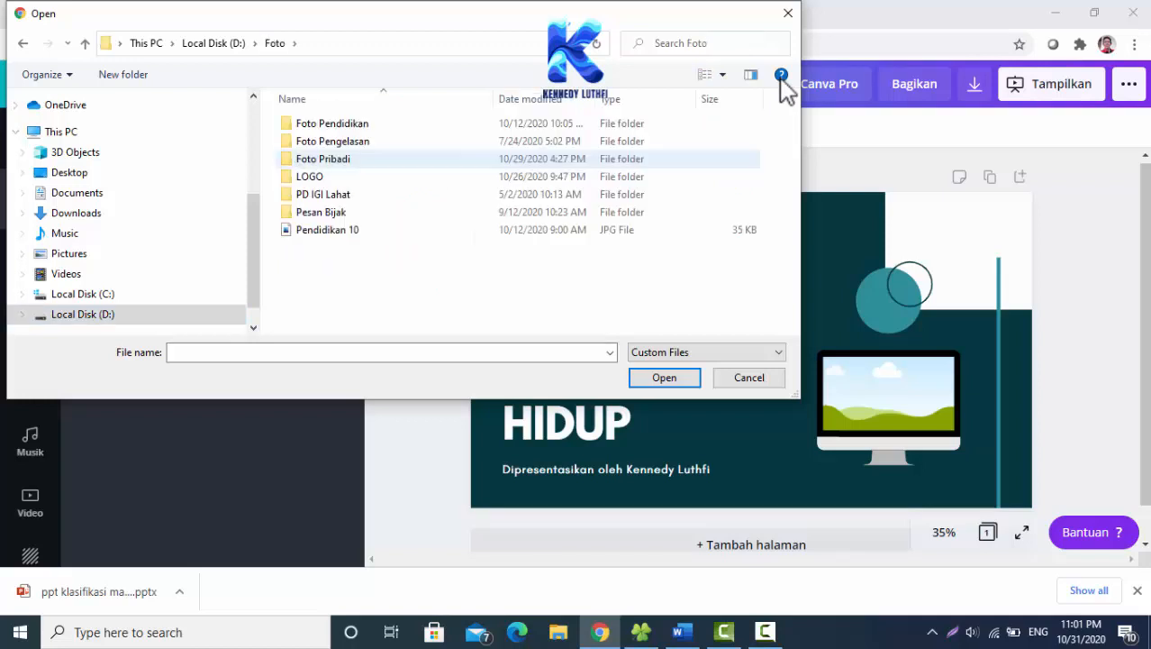
double_click(323, 158)
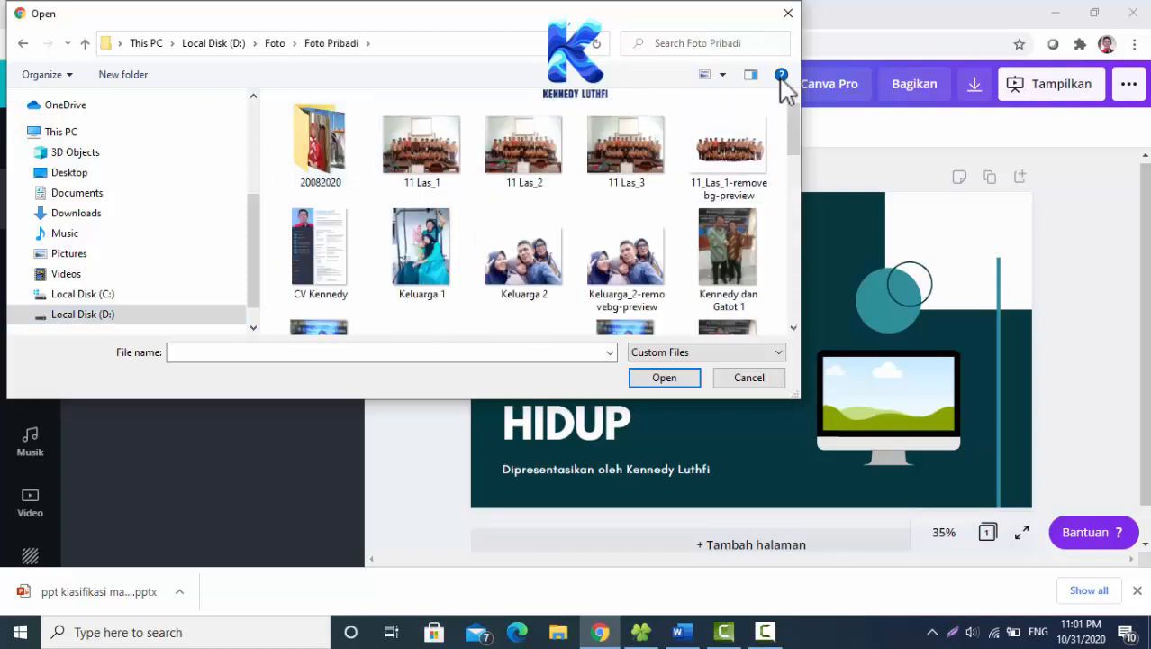
scroll(523, 212, down, 3)
scroll(522, 212, down, 5)
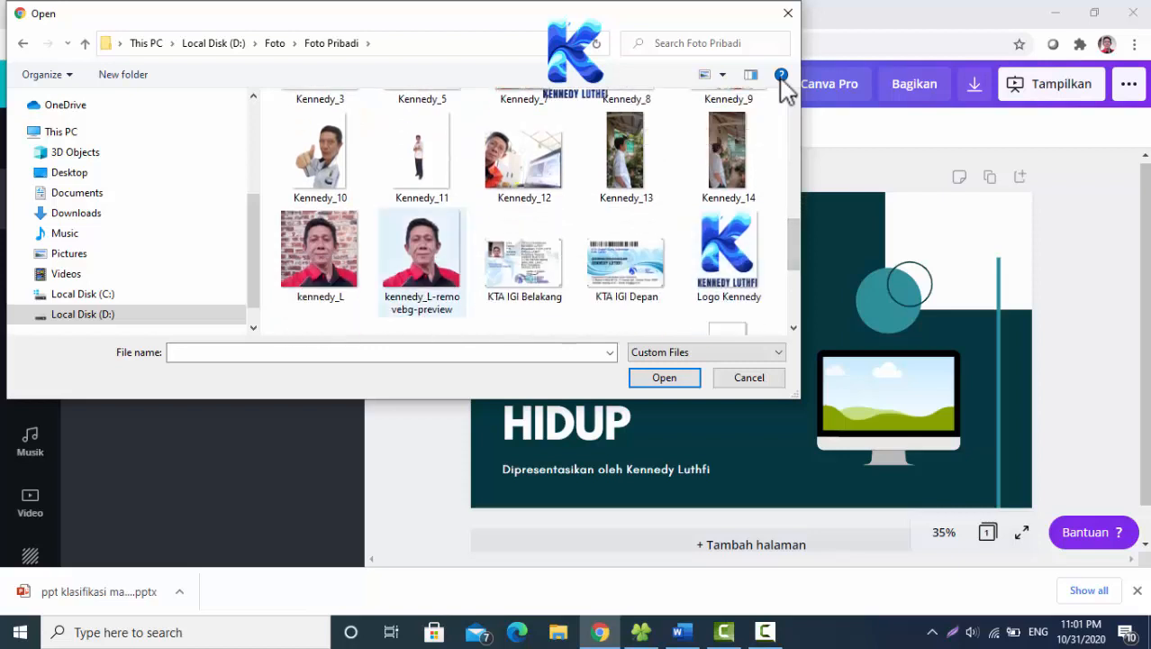
click(320, 256)
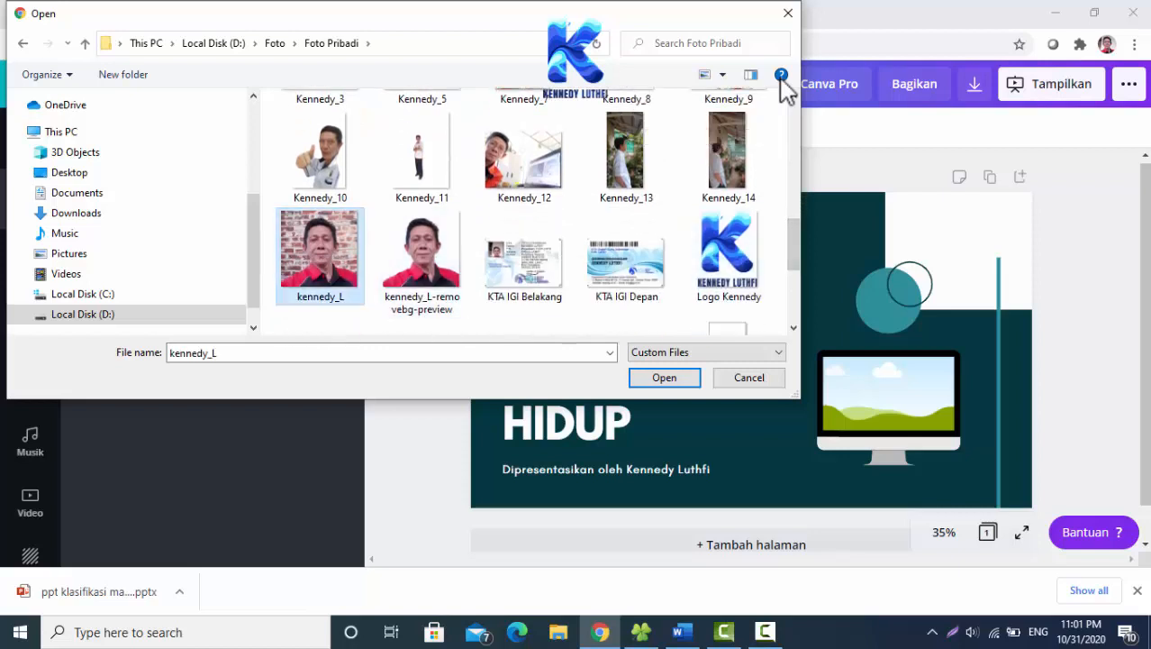
click(664, 376)
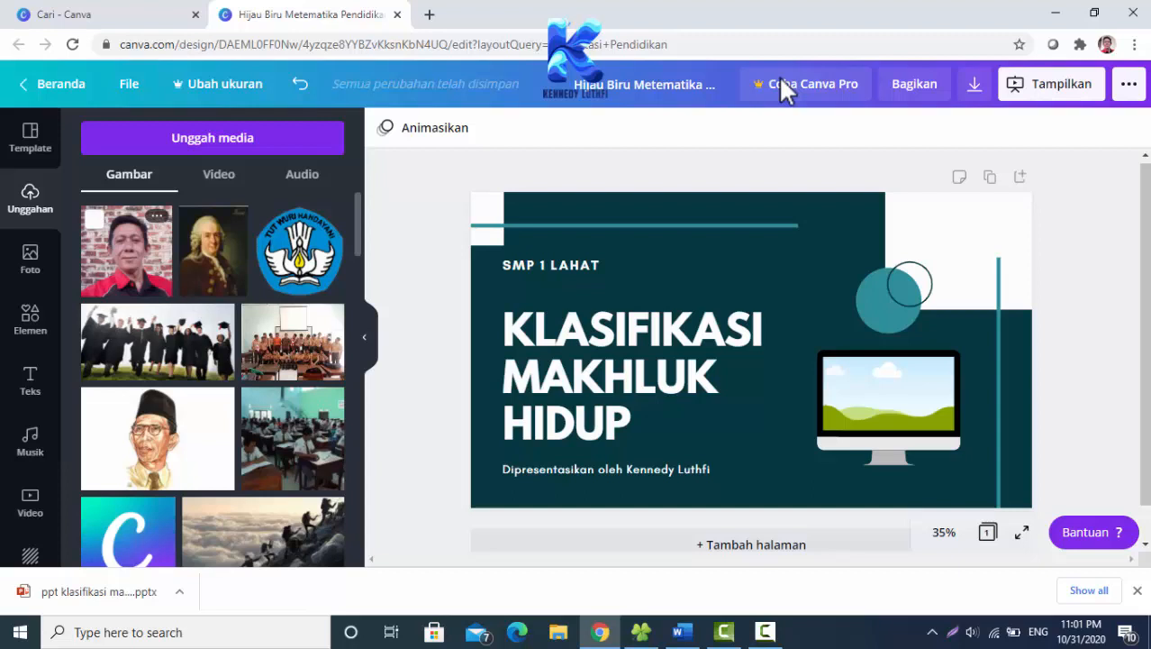
- Add the uploaded portrait to the cover slide, shrink it, and place it inside the desktop monitor frame
click(126, 250)
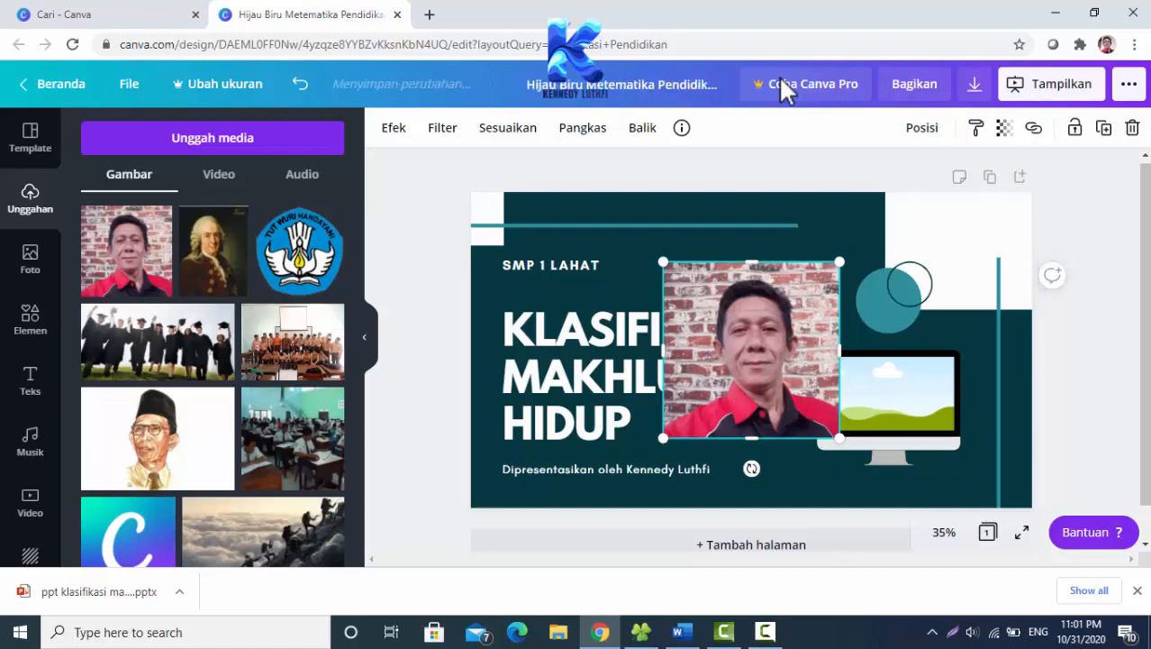
drag(839, 438, 785, 383)
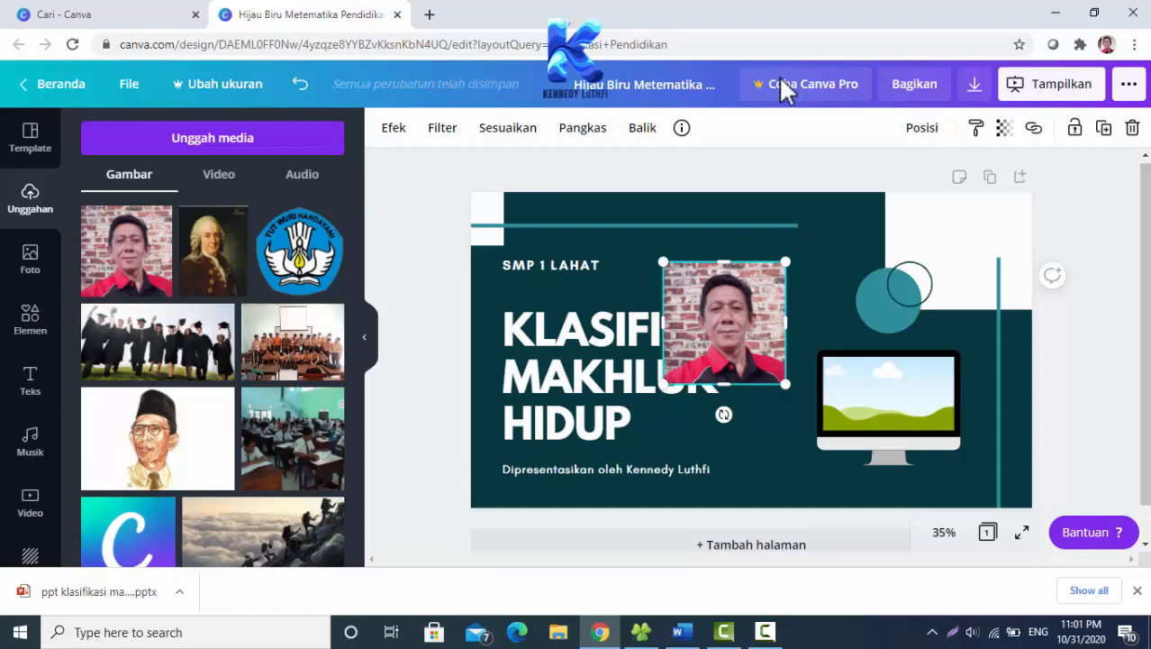
drag(724, 322, 878, 383)
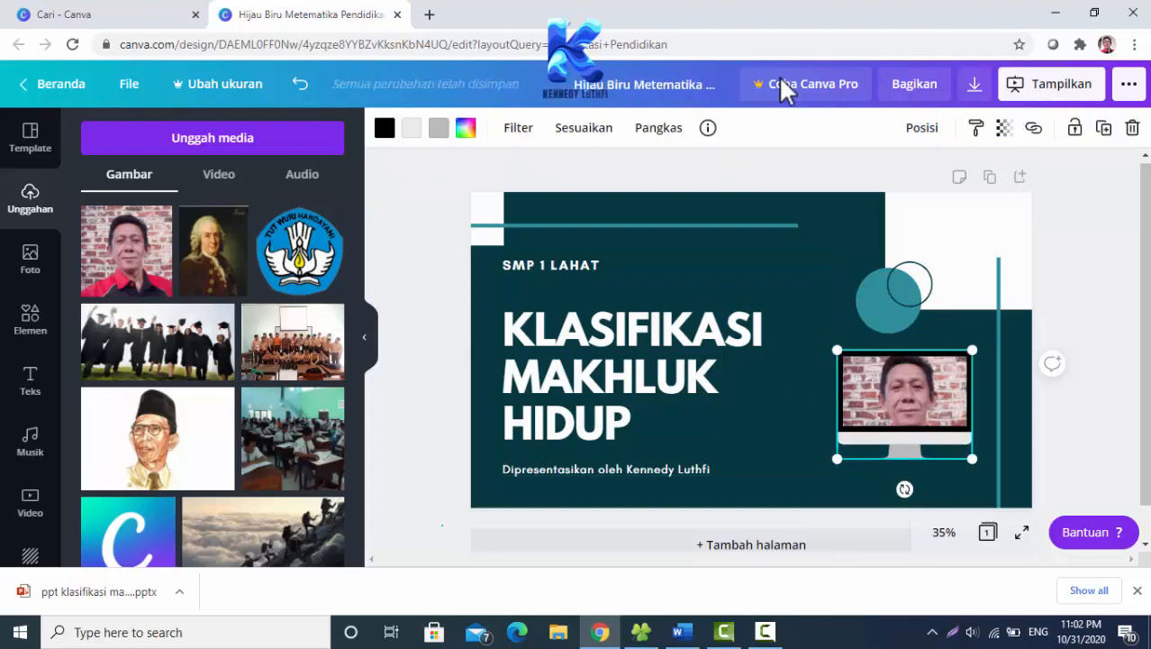
key(Escape)
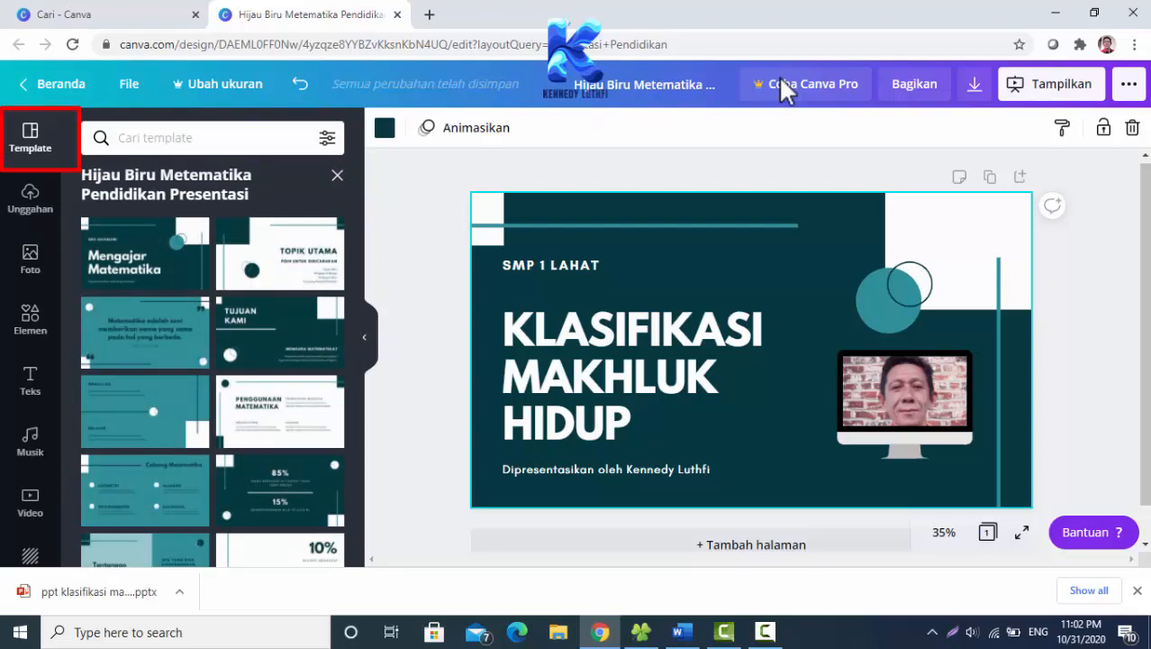
- Add the template's quote layout as page 2, and copy the Pengertian heading with its definition from the Word document
key(alt+Tab)
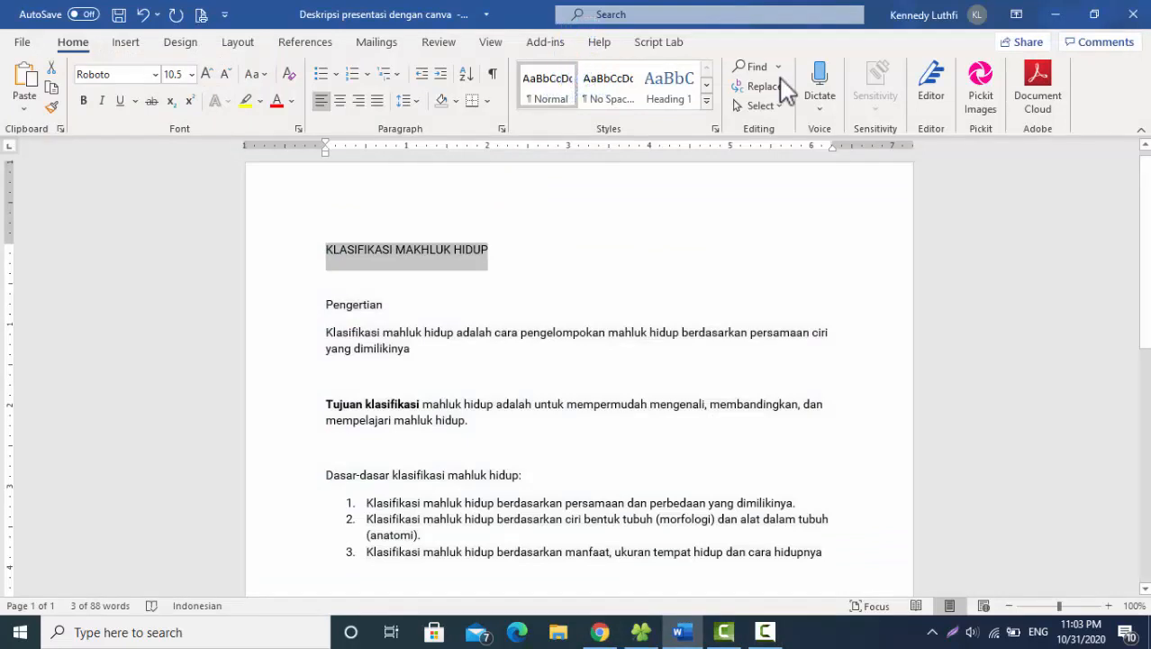
key(alt+Tab)
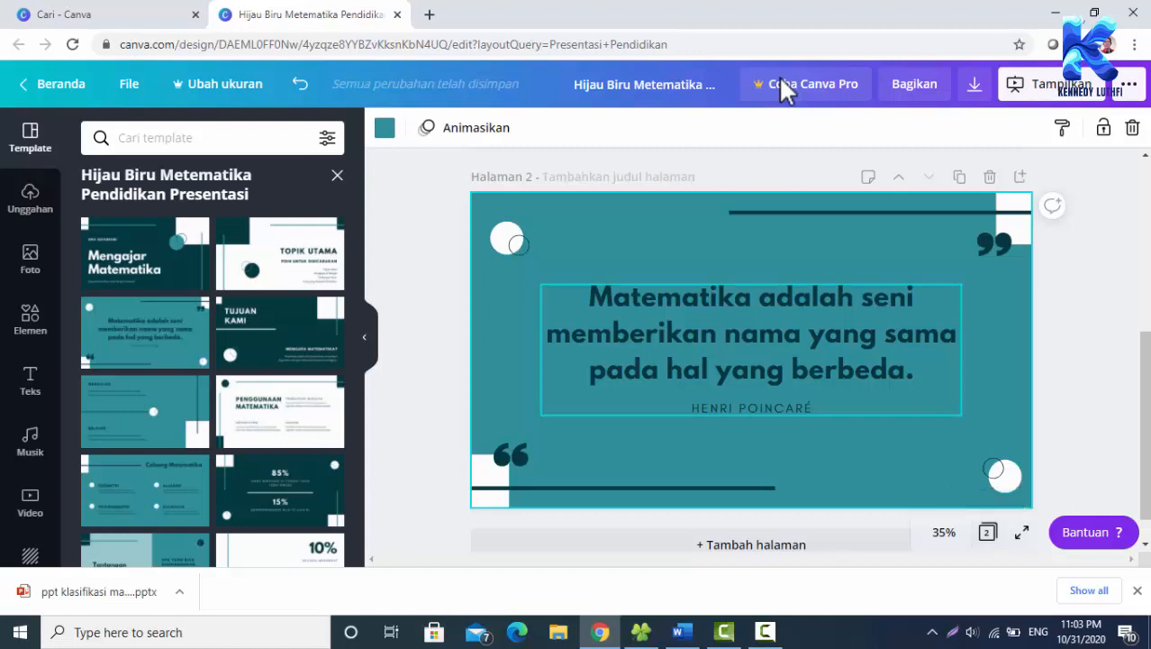
click(682, 633)
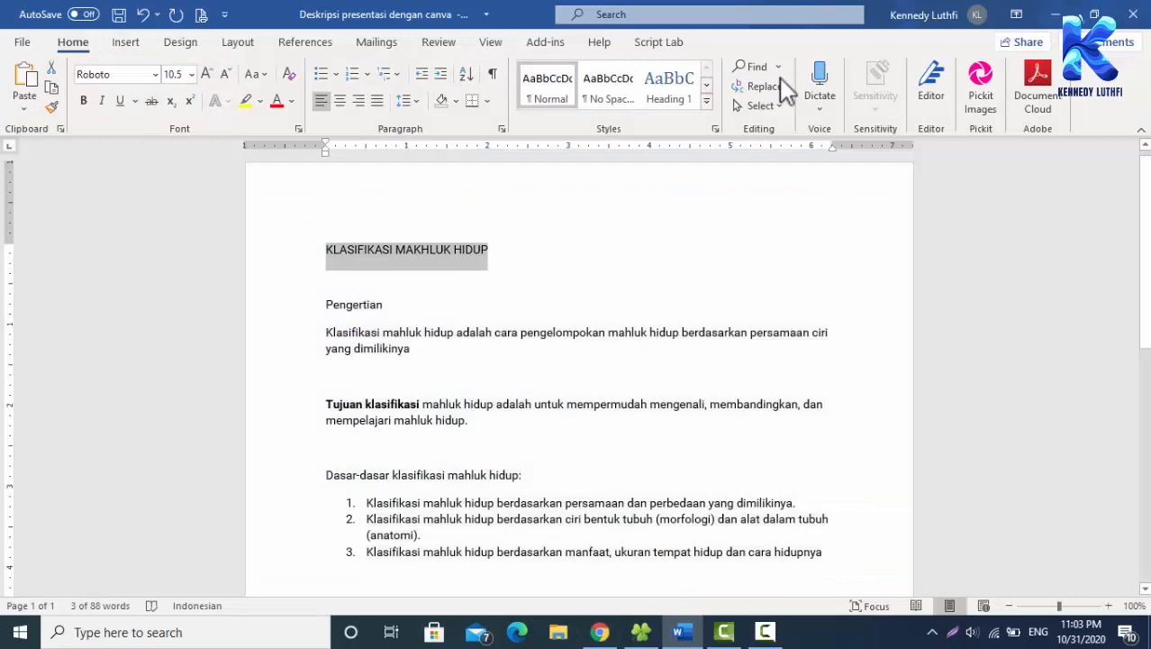
mouse_move(325, 305)
mouse_down()
mouse_move(370, 305)
mouse_move(423, 333)
mouse_move(413, 363)
mouse_move(409, 350)
mouse_up()
key(ctrl+c)
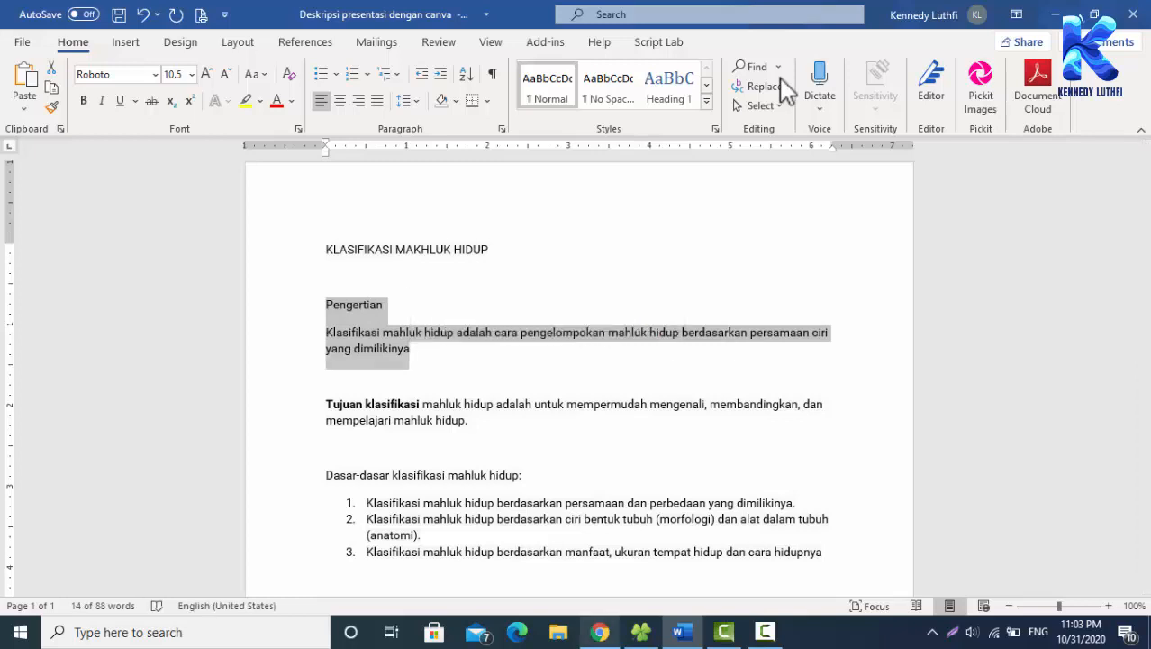
- Back in Canva, replace the mathematics quote on page 2 with the copied Pengertian text and left-align it
click(599, 632)
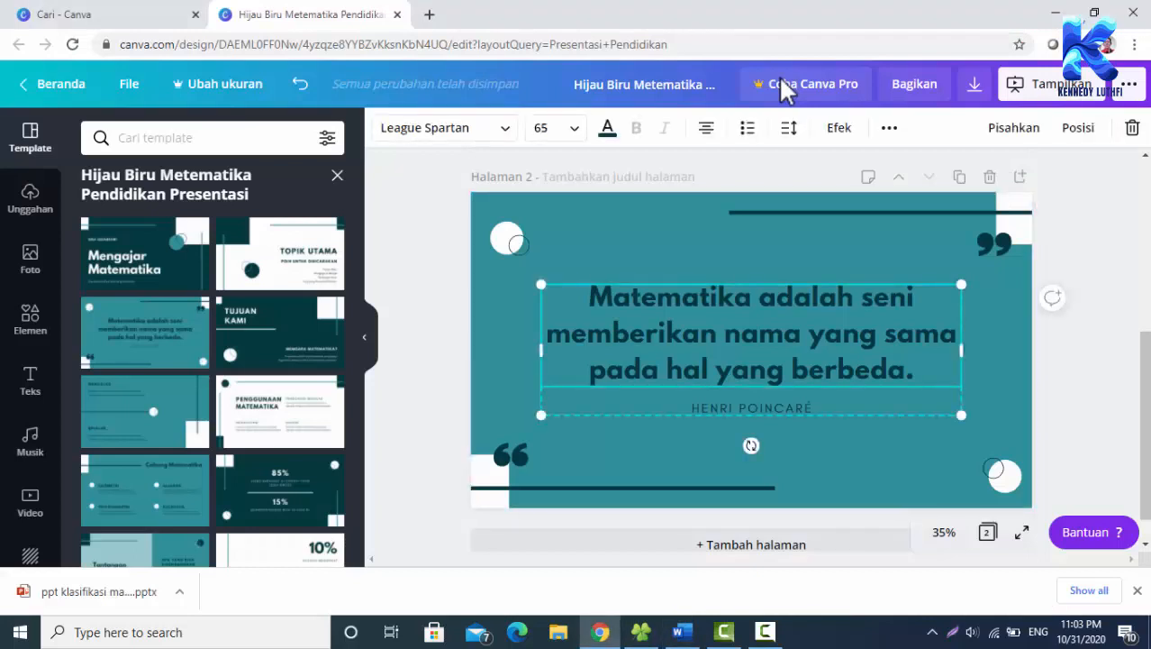
key(ctrl+a)
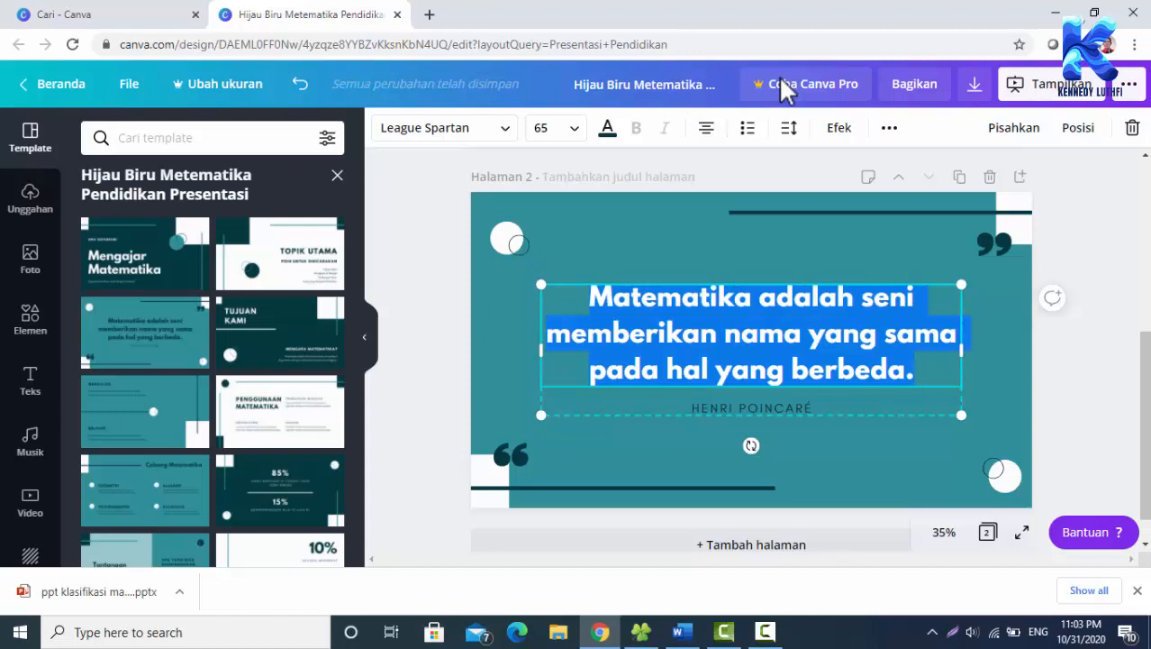
key(ctrl+v)
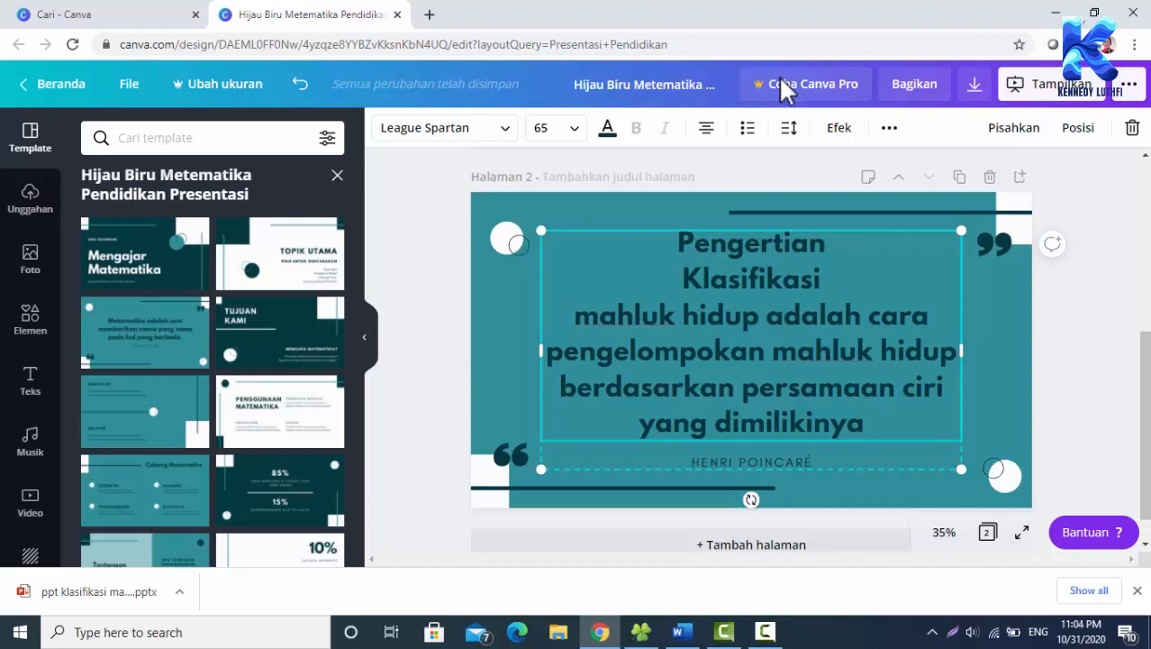
key(Escape)
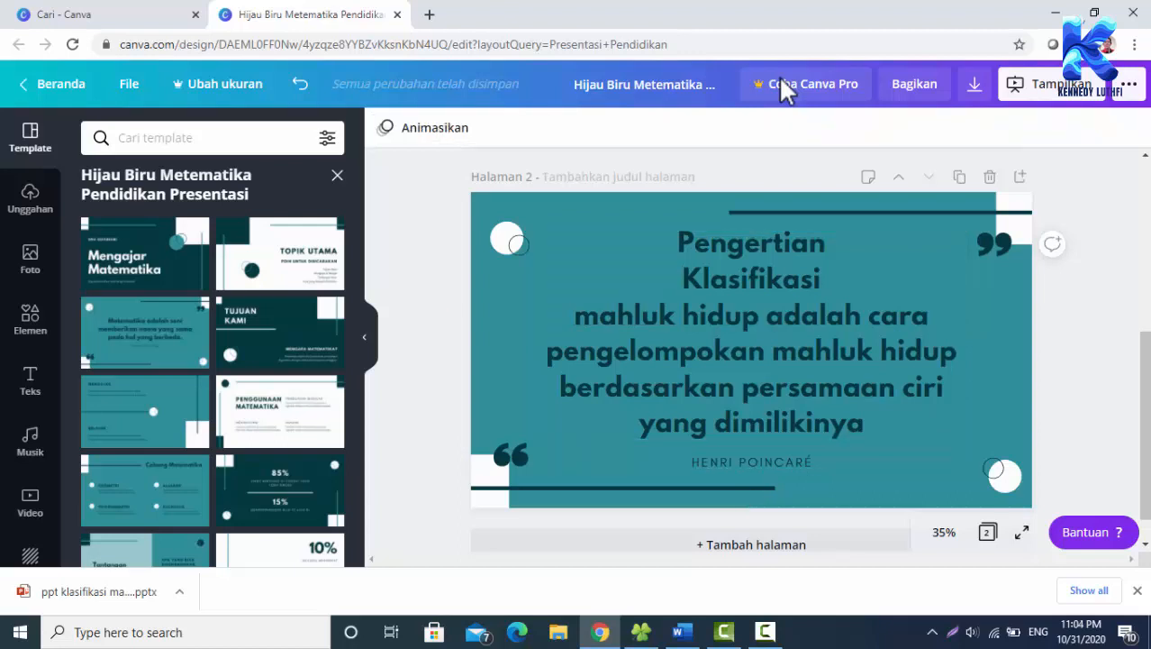
key(Return)
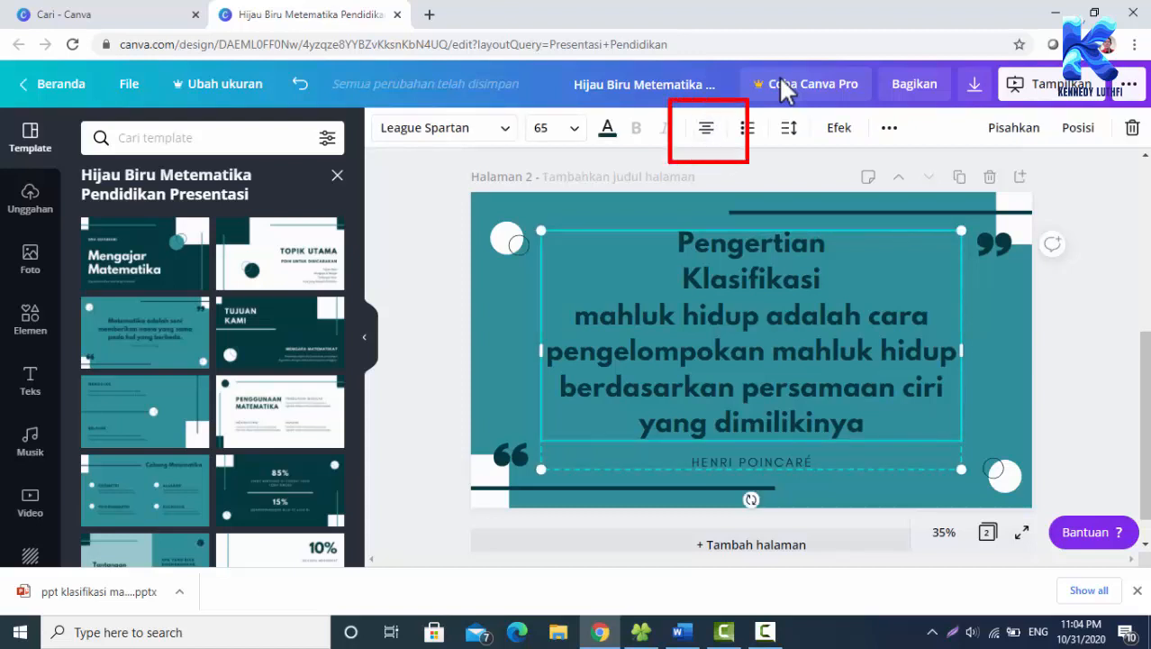
key(ctrl+shift+l)
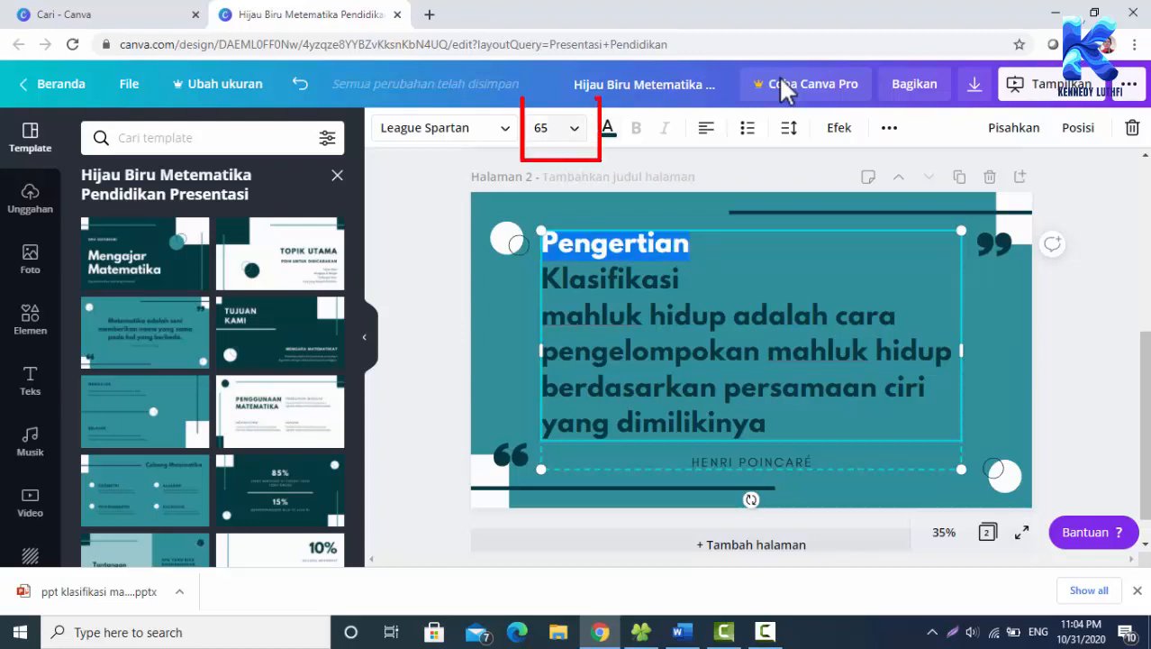
- Set the font size of the heading Pengertian on page 2 to 72
click(564, 128)
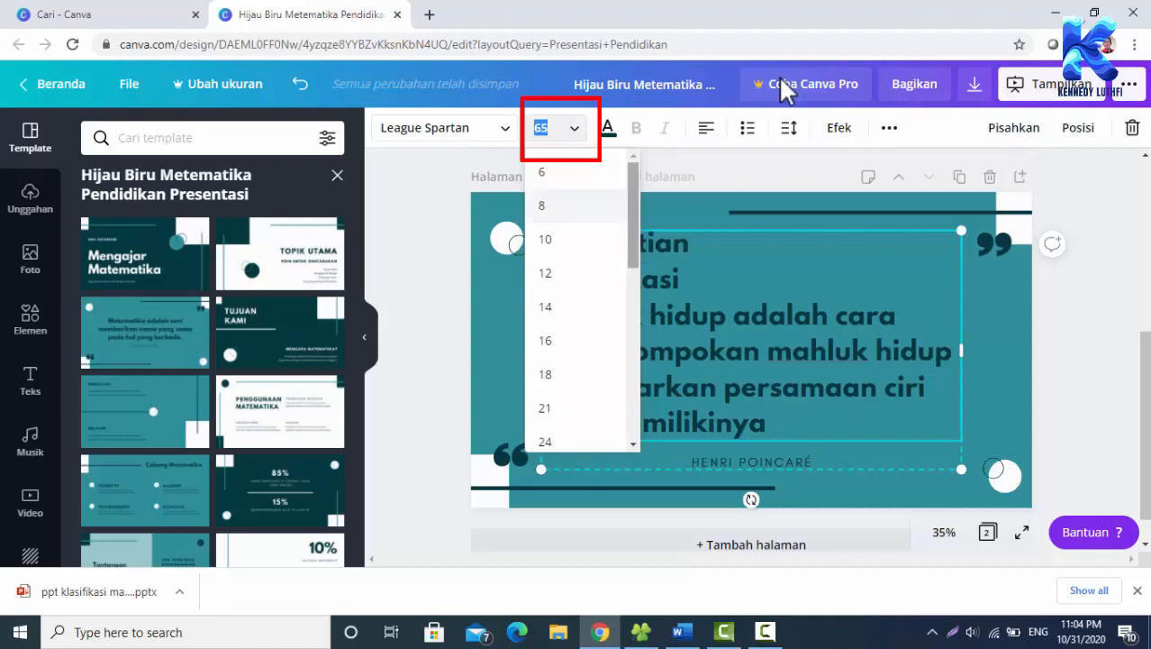
scroll(581, 306, down, 5)
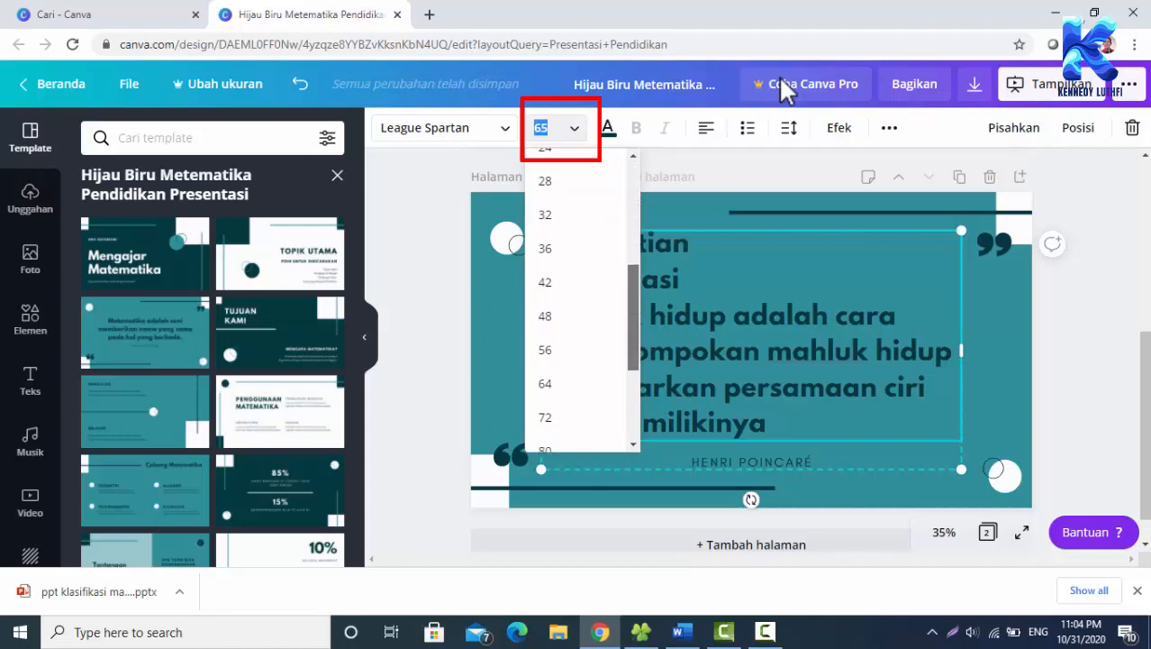
click(545, 410)
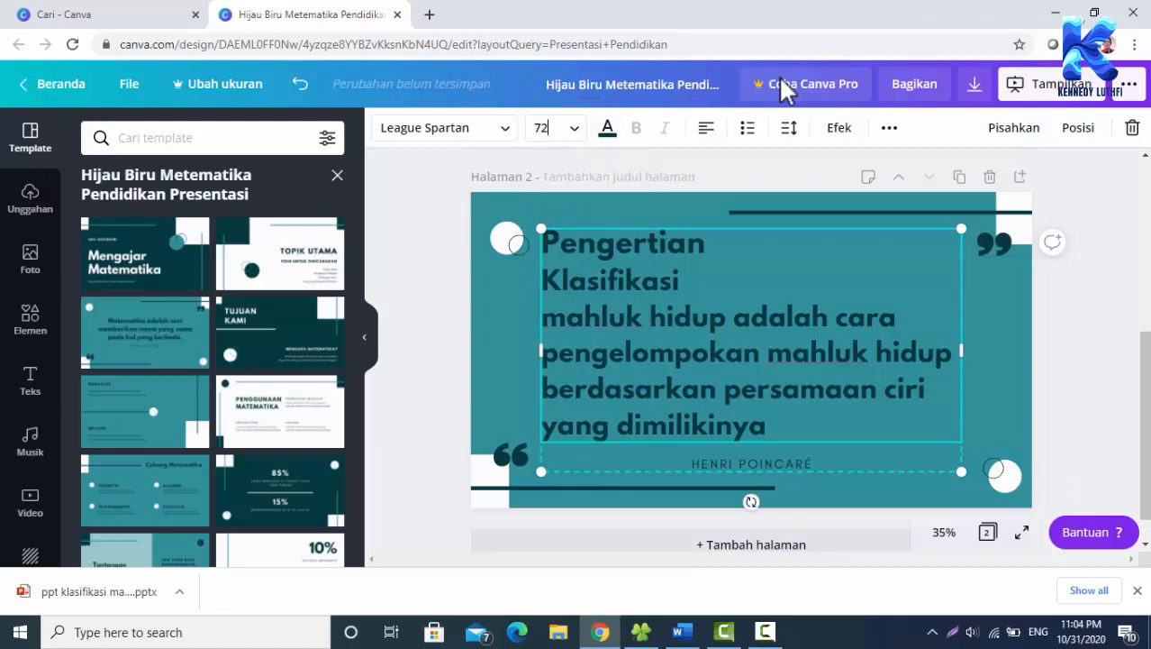
- Change the text color of the heading Pengertian on page 2 to white from the document colors
key(shift+Right)
key(shift+Right)
key(shift+Right)
key(shift+Right)
key(shift+Right)
key(shift+Right)
key(shift+Right)
key(shift+Right)
key(shift+Right)
key(shift+Right)
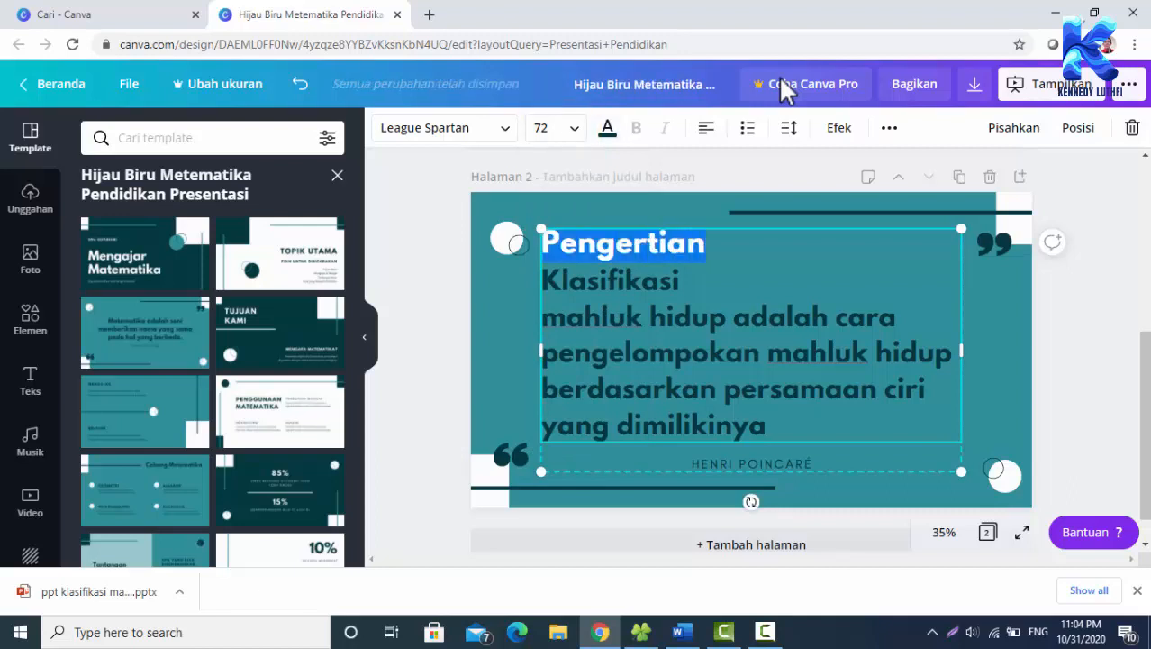
click(607, 128)
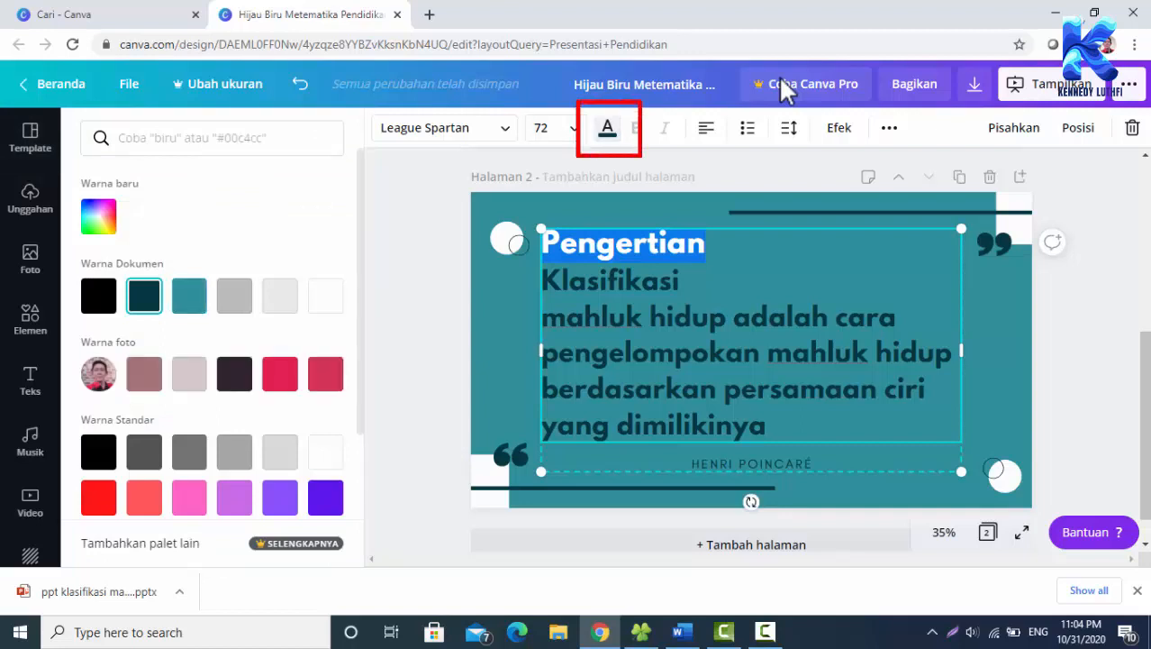
click(325, 296)
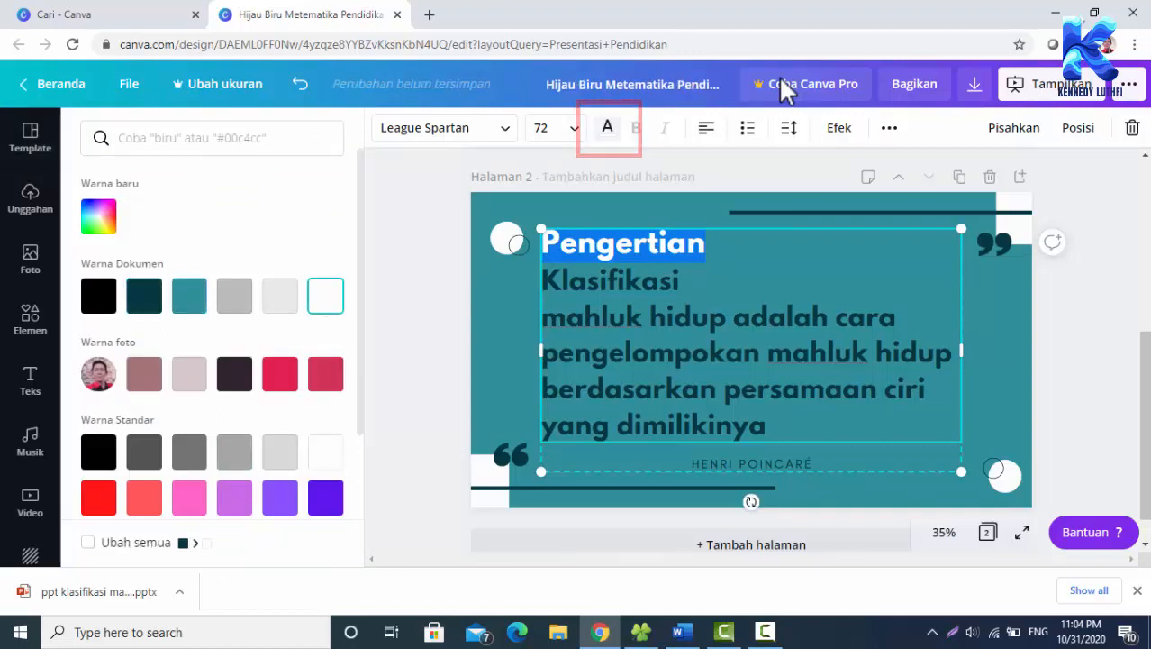
click(706, 243)
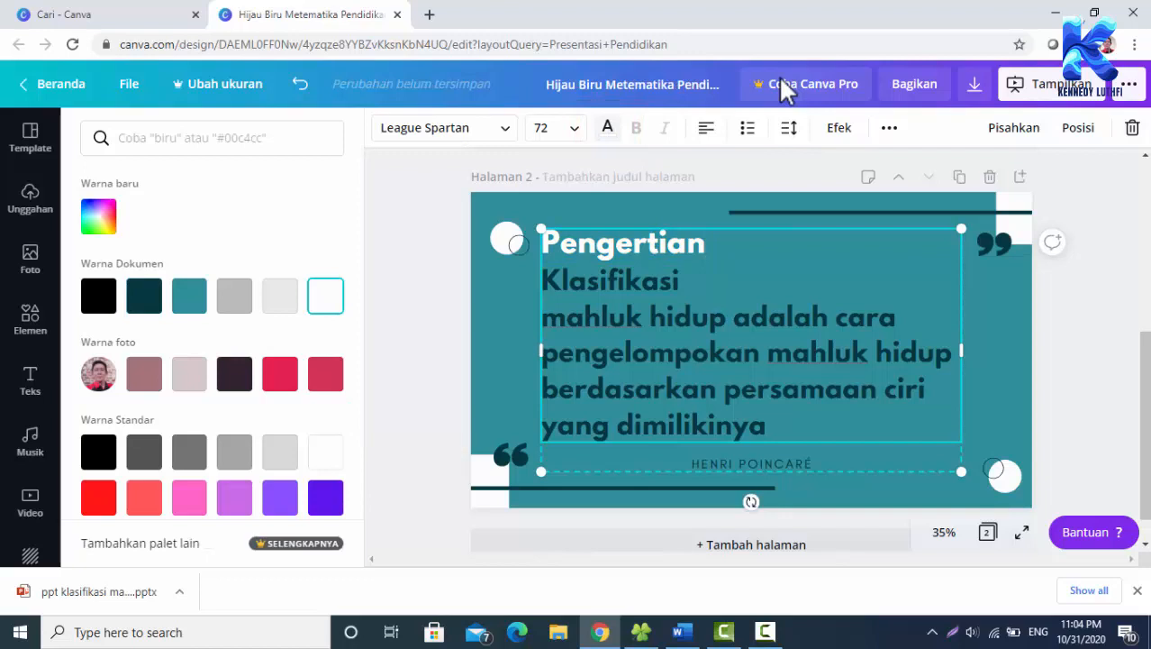
- Color the definition text below the Pengertian heading yellow using the standard colors
mouse_move(542, 281)
mouse_down()
mouse_move(649, 317)
mouse_move(782, 389)
mouse_move(767, 426)
mouse_up()
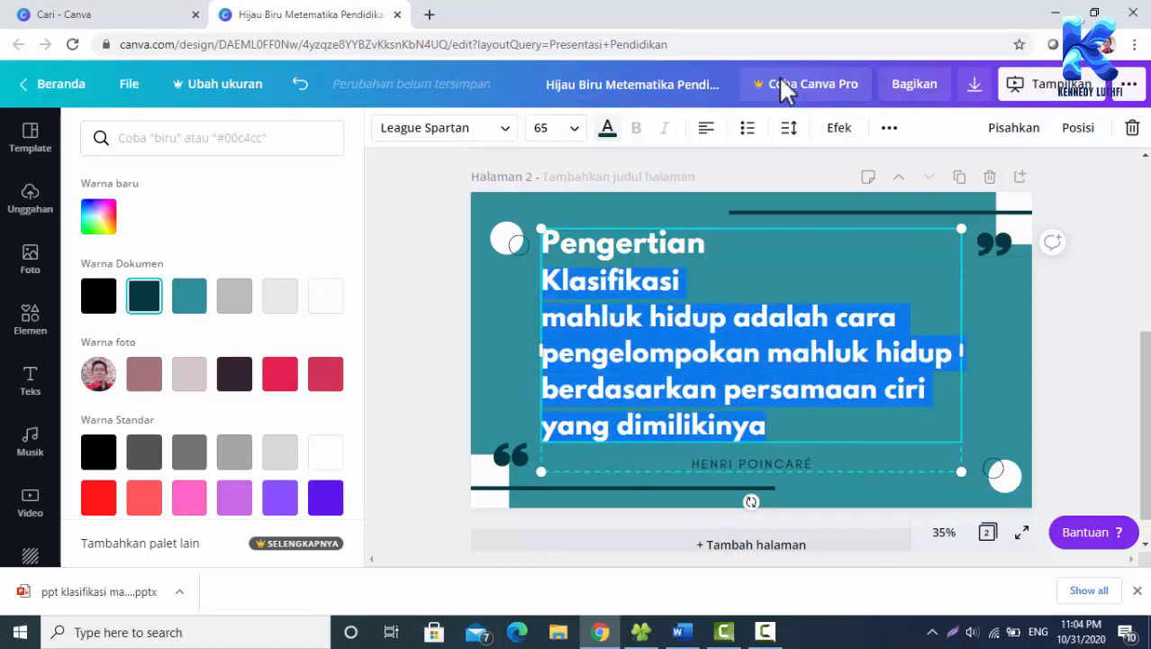
click(608, 128)
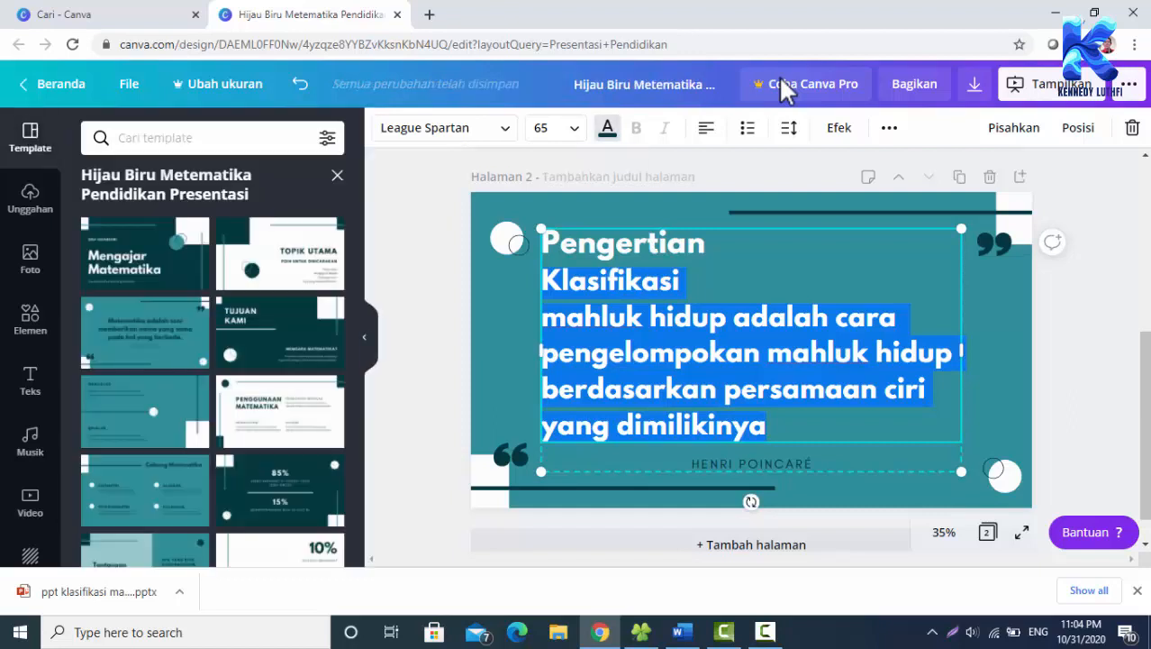
click(607, 128)
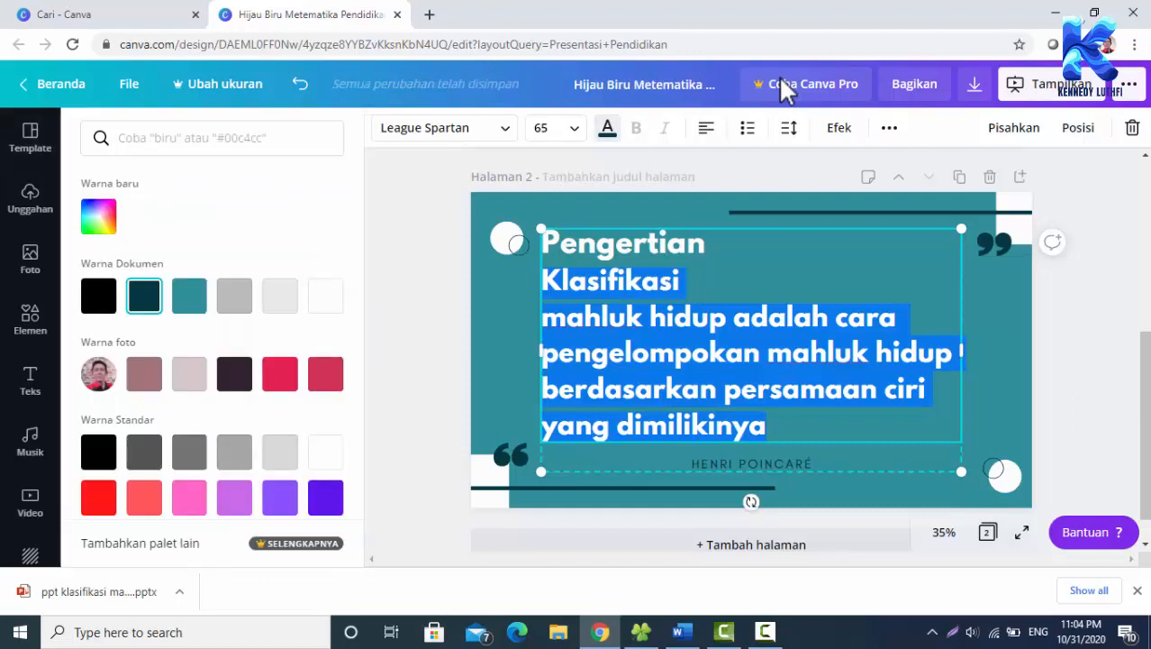
scroll(212, 360, down, 2)
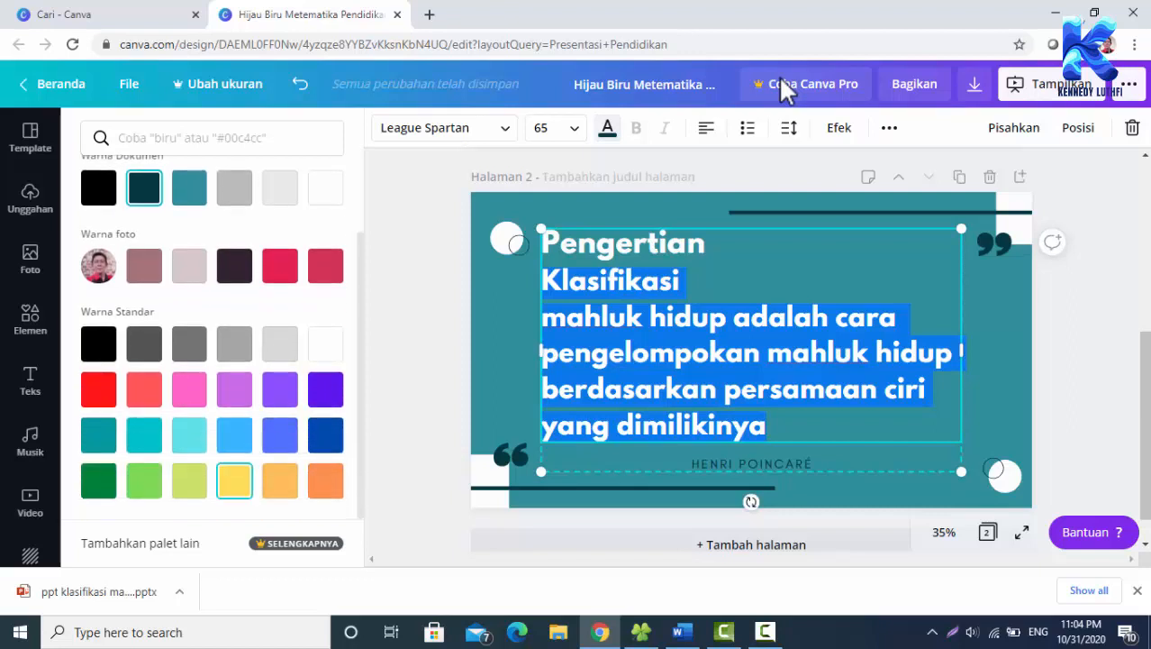
click(234, 480)
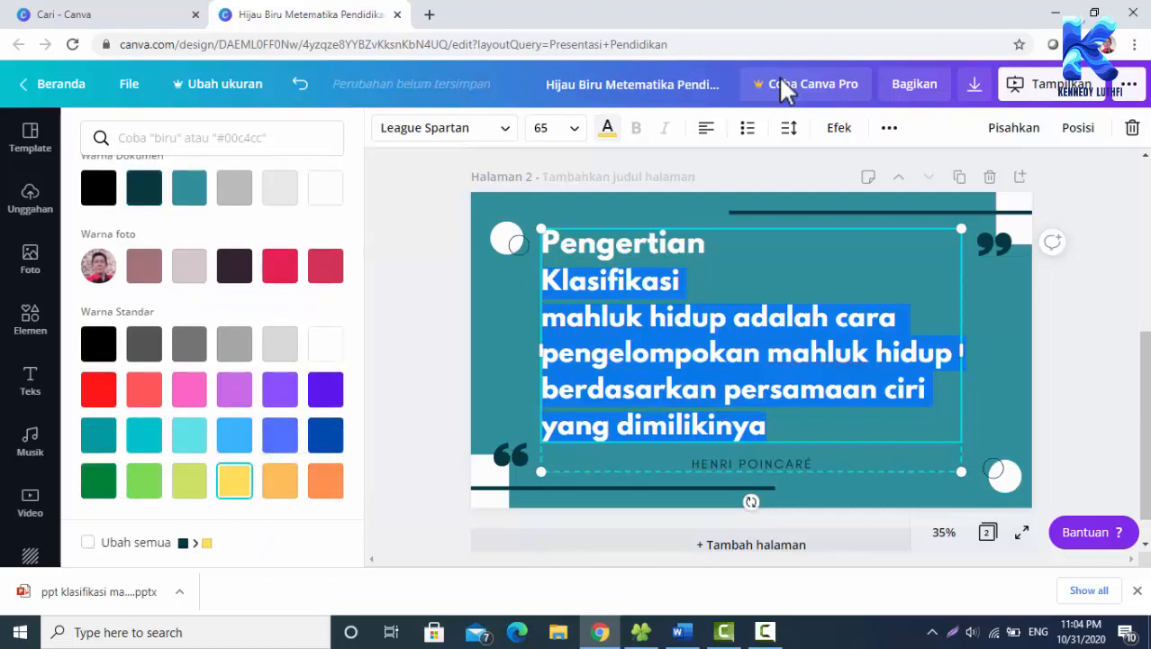
key(Escape)
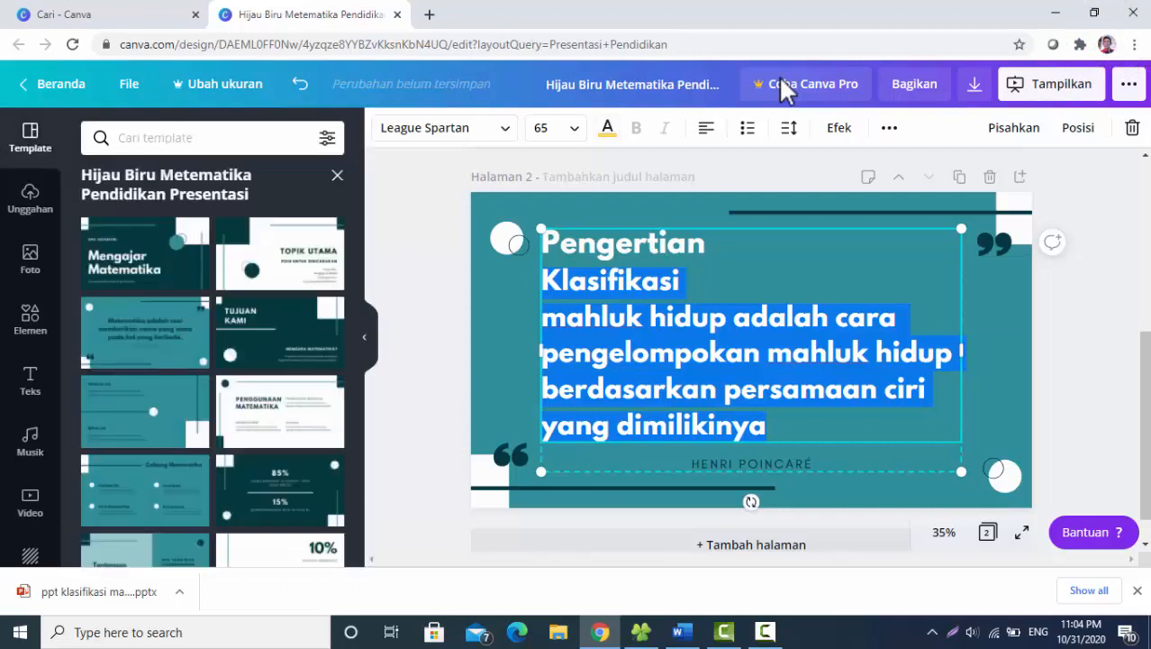
key(Escape)
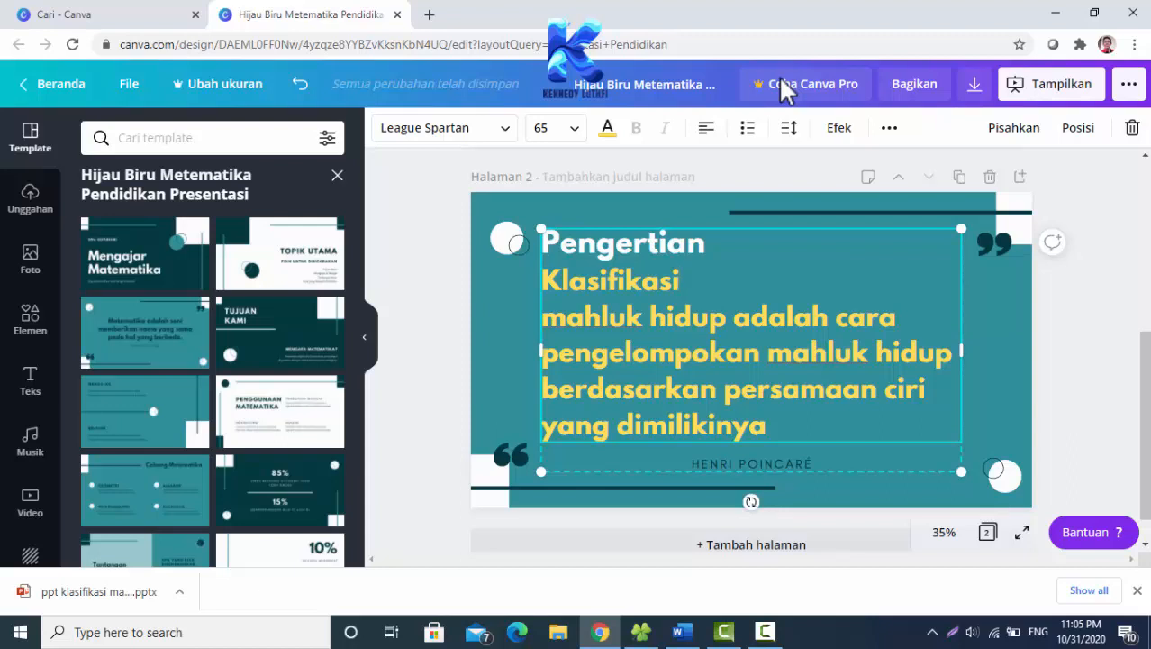
- Remove the line breaks within the definition text on page 2 and delete the HENRI POINCARÉ attribution
key(BackSpace)
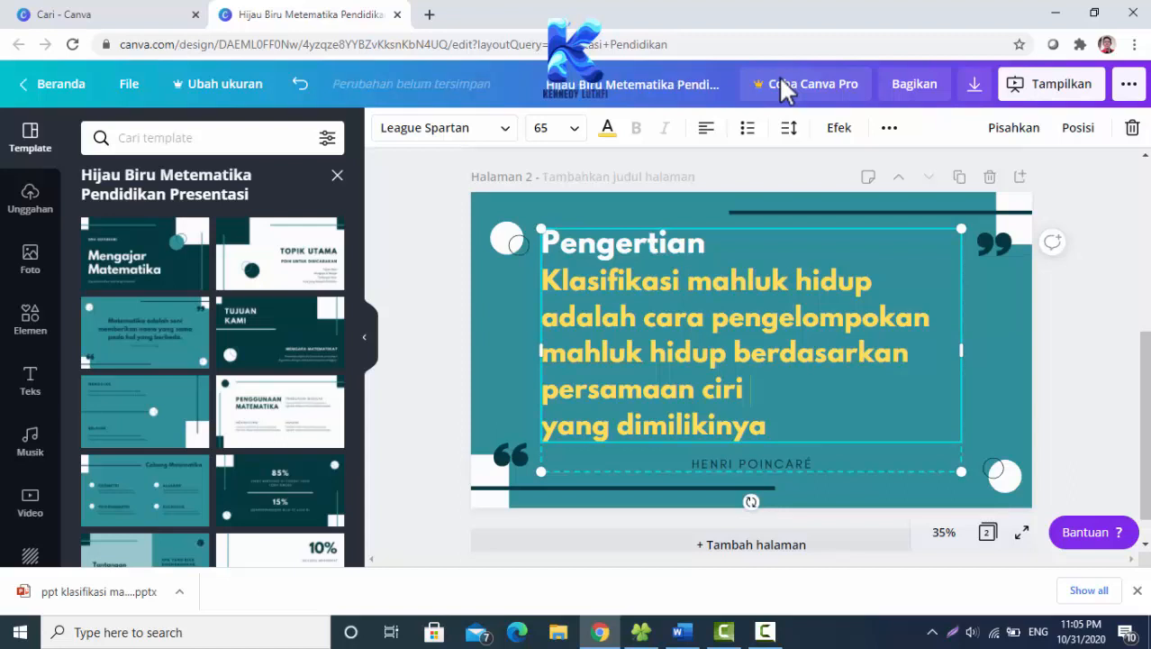
key(Delete)
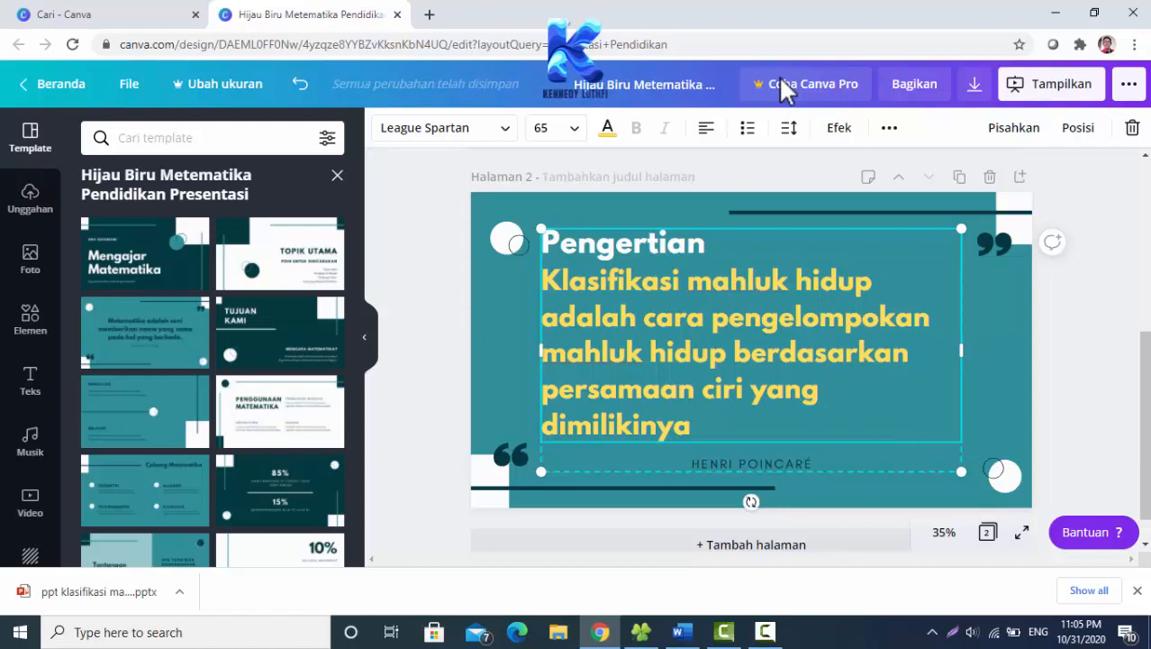
key(Tab)
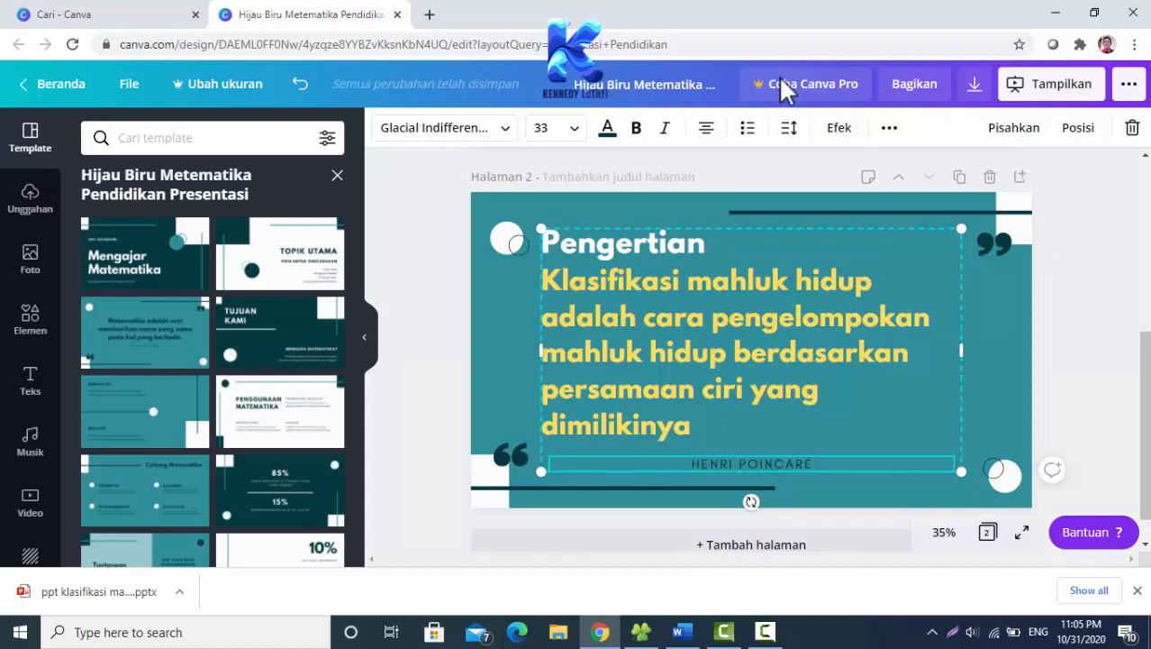
key(Delete)
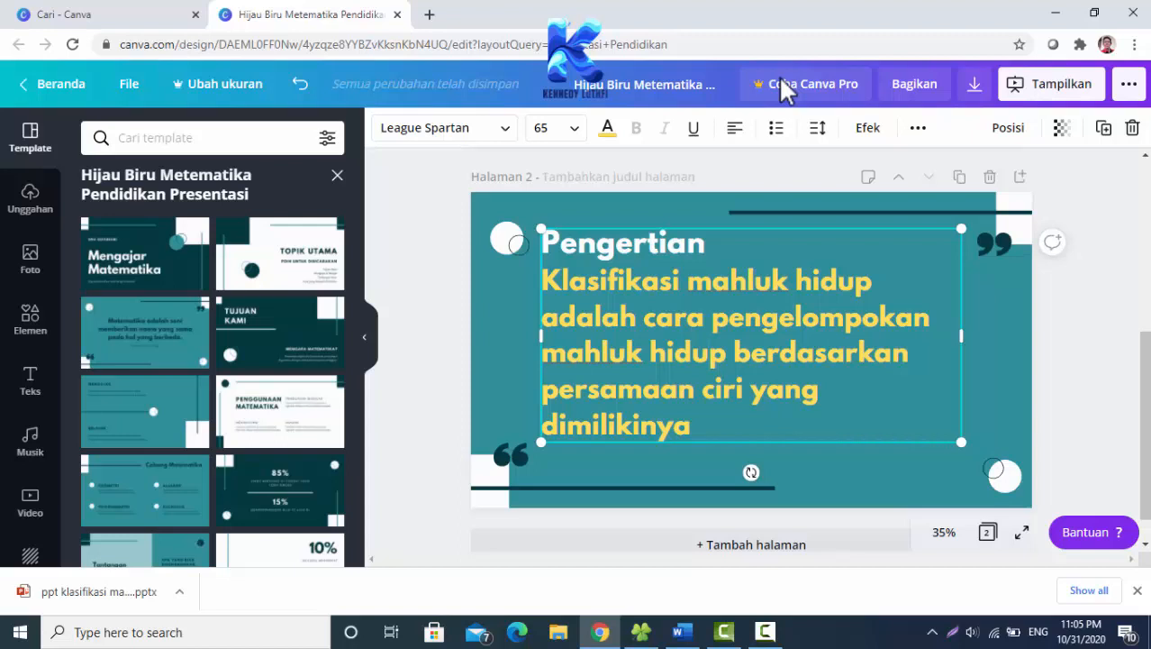
- Reduce the line height of the page 2 definition text to 1.19
key(shift+Right)
key(shift+Right)
key(shift+Right)
key(shift+Right)
key(shift+Right)
key(shift+Right)
key(shift+Right)
key(shift+Right)
key(shift+Right)
key(shift+Right)
key(shift+Right)
key(shift+Right)
key(shift+Right)
key(shift+Right)
key(shift+Right)
key(shift+Right)
key(shift+Right)
key(shift+Right)
key(shift+Right)
key(shift+Right)
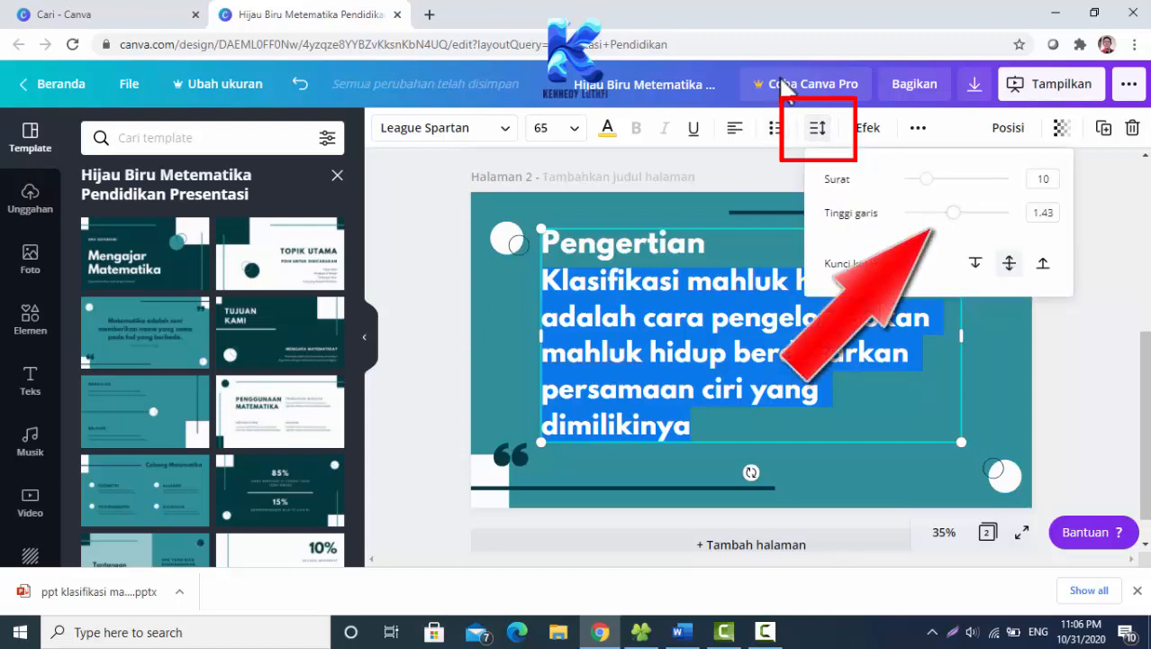
key(Left)
key(Left)
key(Left)
key(Left)
key(Left)
key(Left)
key(Left)
key(Left)
key(Left)
key(Left)
key(Left)
key(Left)
key(Left)
key(Left)
key(Left)
key(Left)
key(Left)
key(Left)
key(Left)
key(Left)
key(Left)
key(Left)
key(Left)
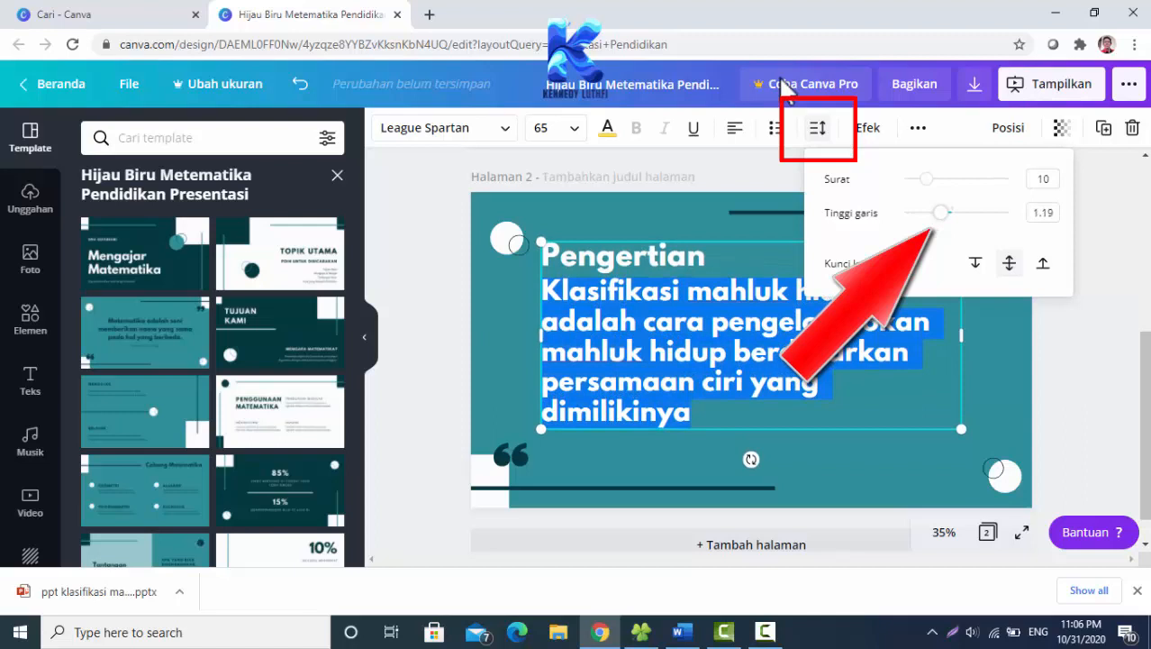
key(Escape)
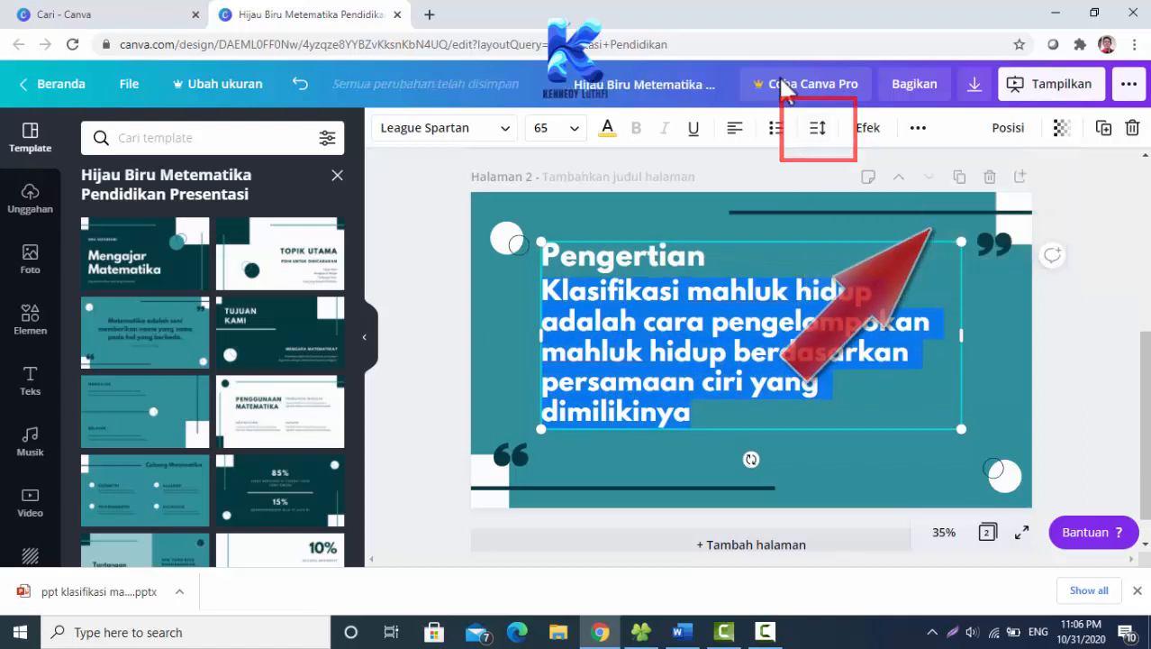
key(Escape)
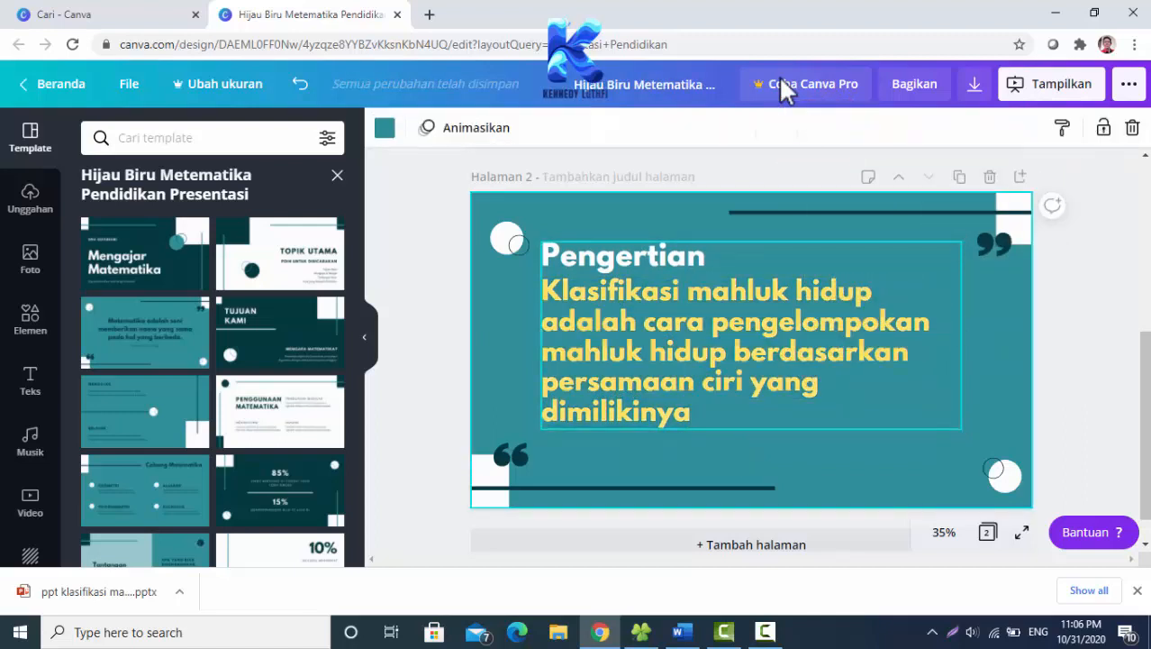
- Add the Penggunaan Matematika template layout as a new page 3
key(ctrl+z)
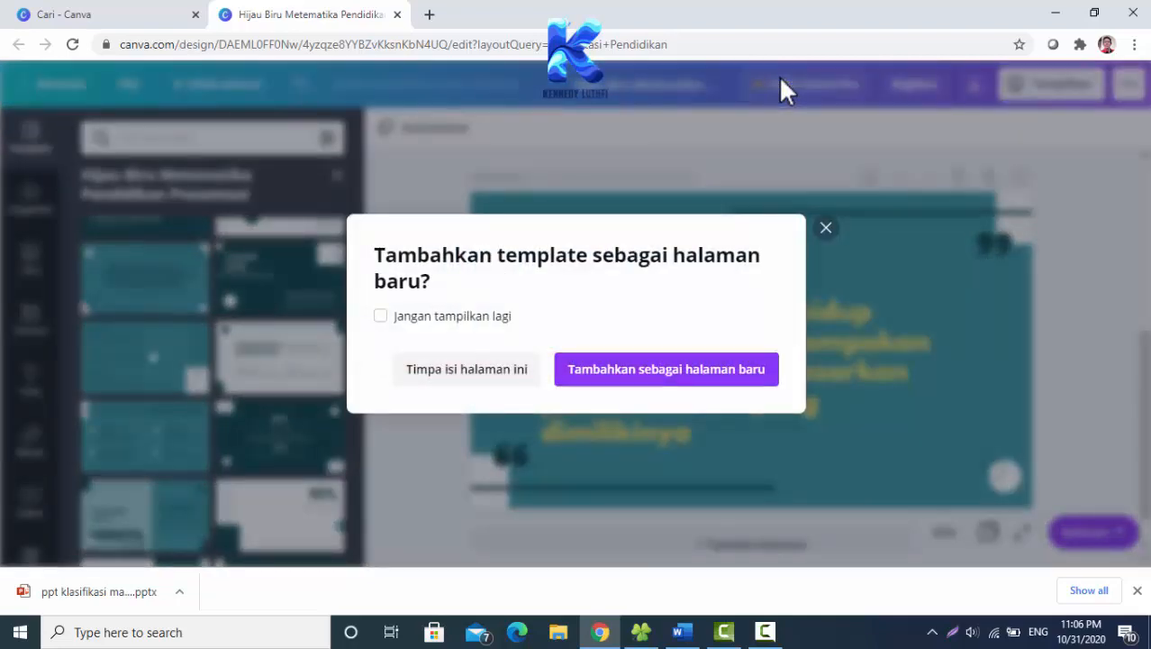
key(Return)
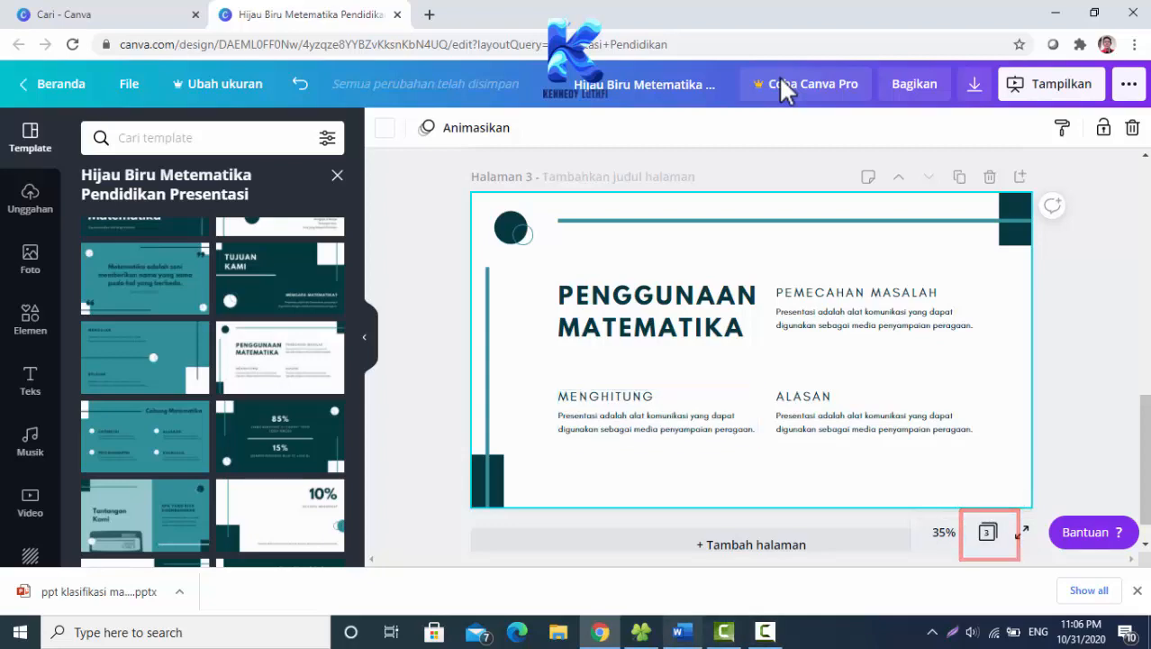
- Switch to Word and copy the Tujuan klasifikasi paragraph
key(alt+Tab)
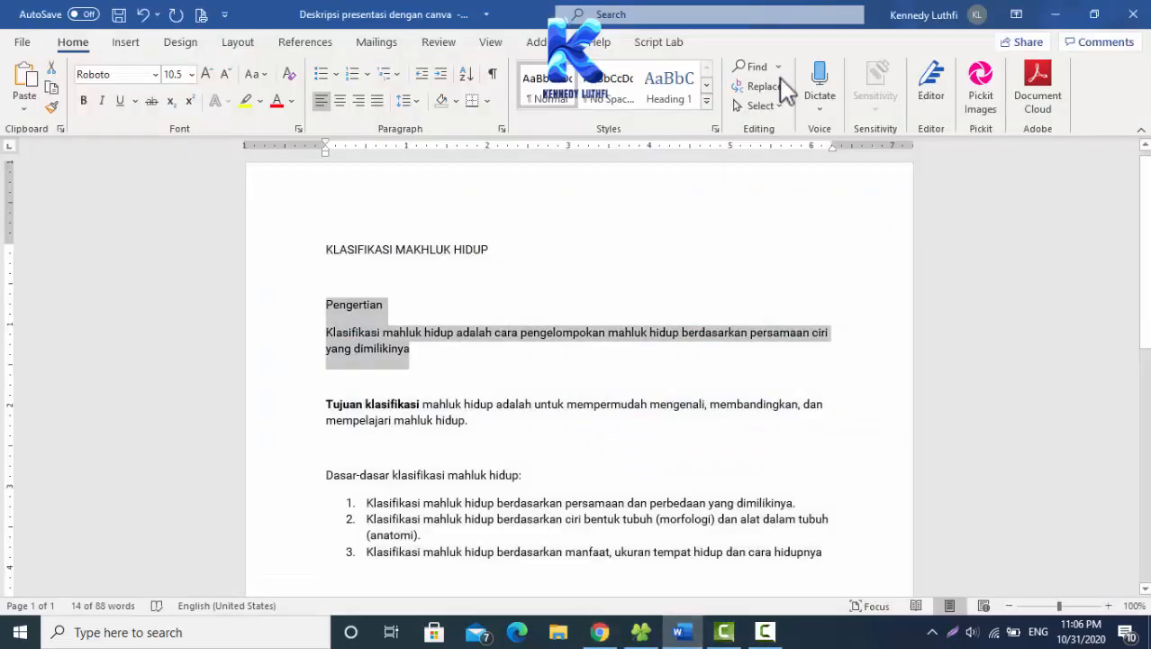
key(ctrl+c)
key(Down)
key(Down)
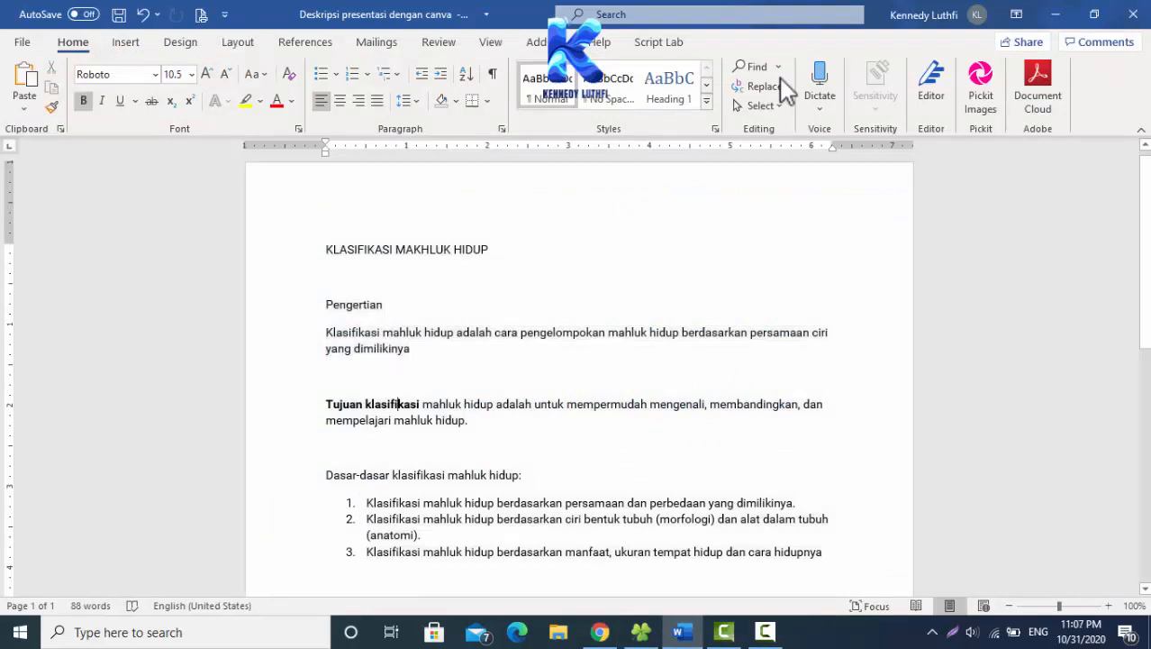
key(ctrl+shift+Down)
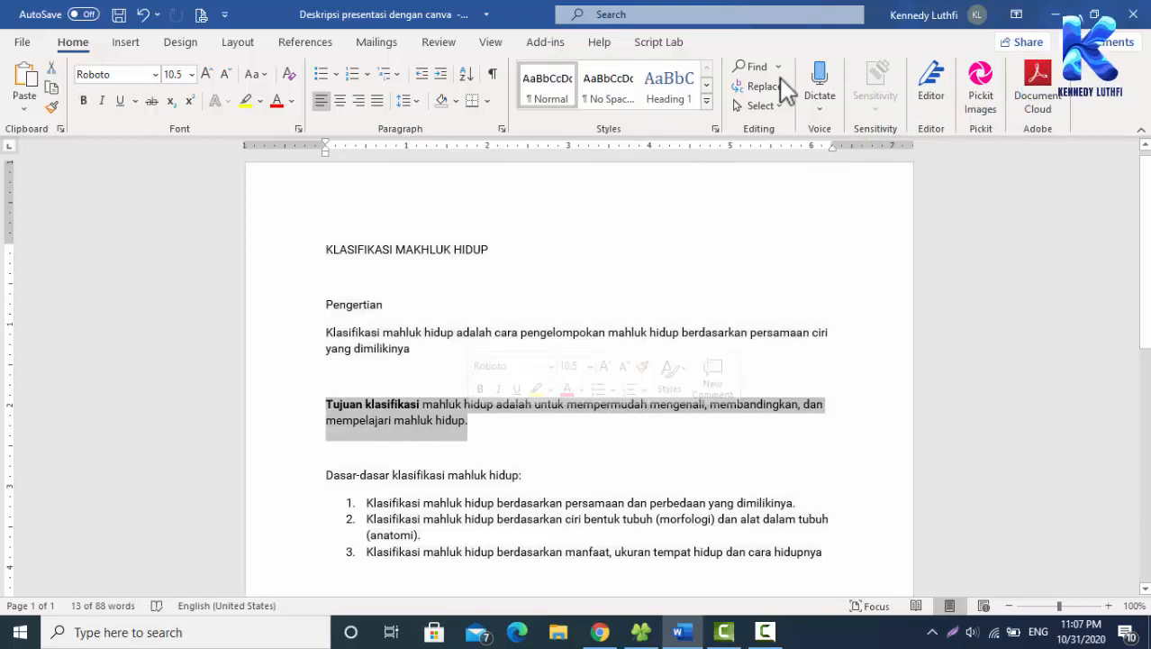
- Back in Canva, replace the page 3 title with TUJUAN KLASIFIKASI MAHLUK HIDUP and widen its text box toward the left
key(alt+Tab)
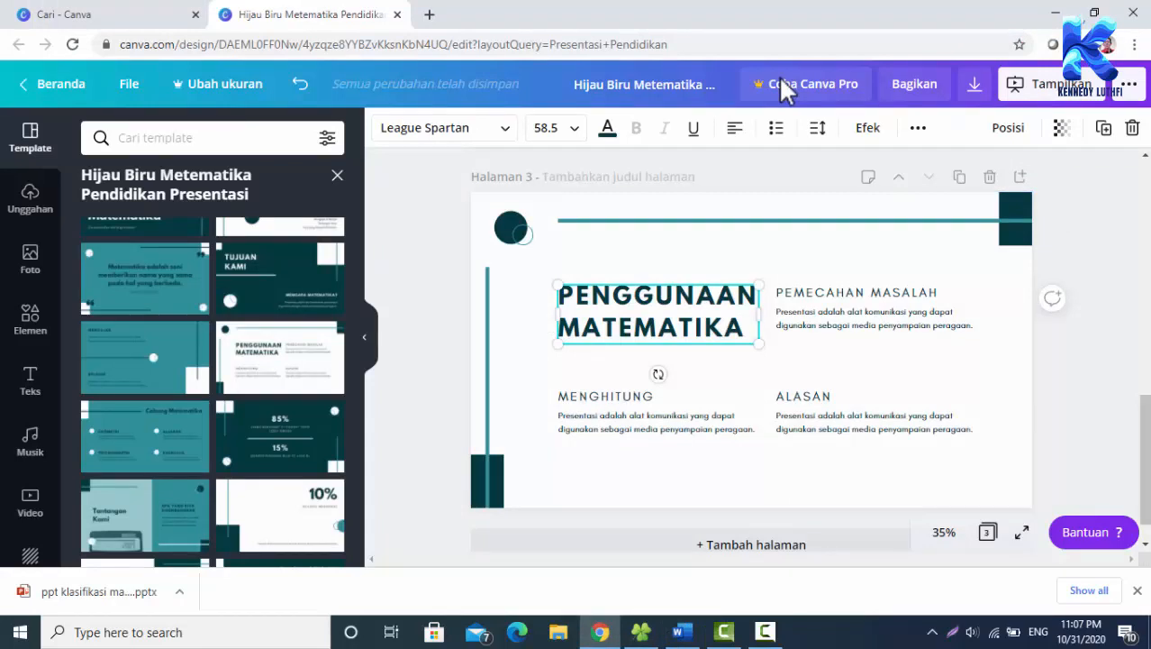
key(Delete)
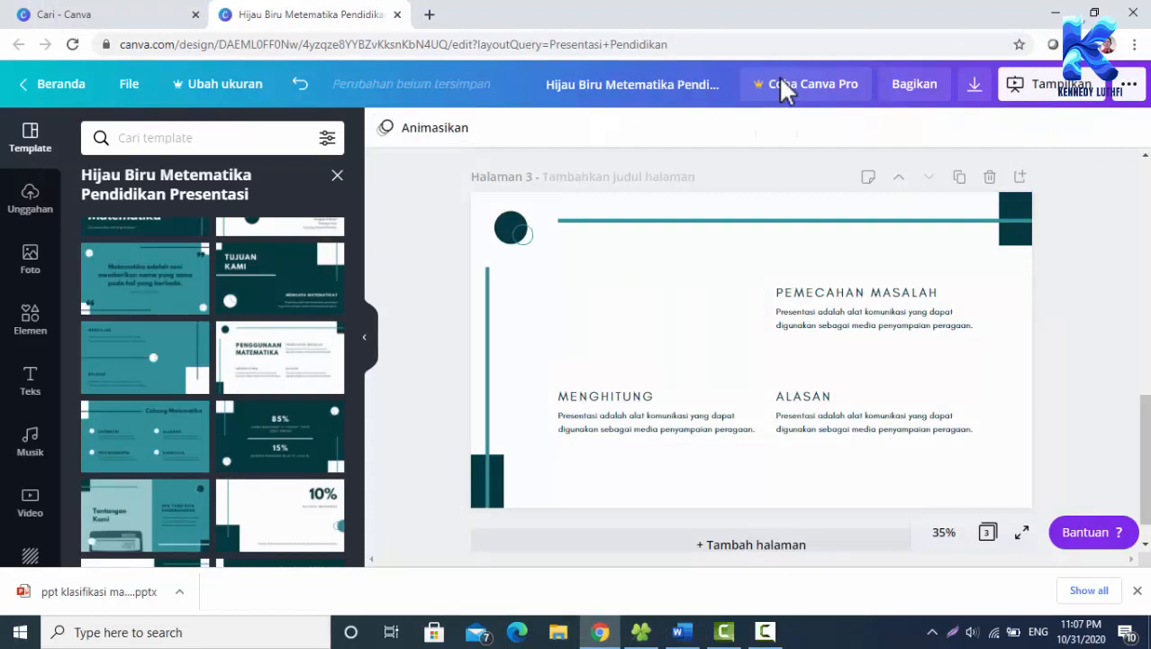
key(ctrl+z)
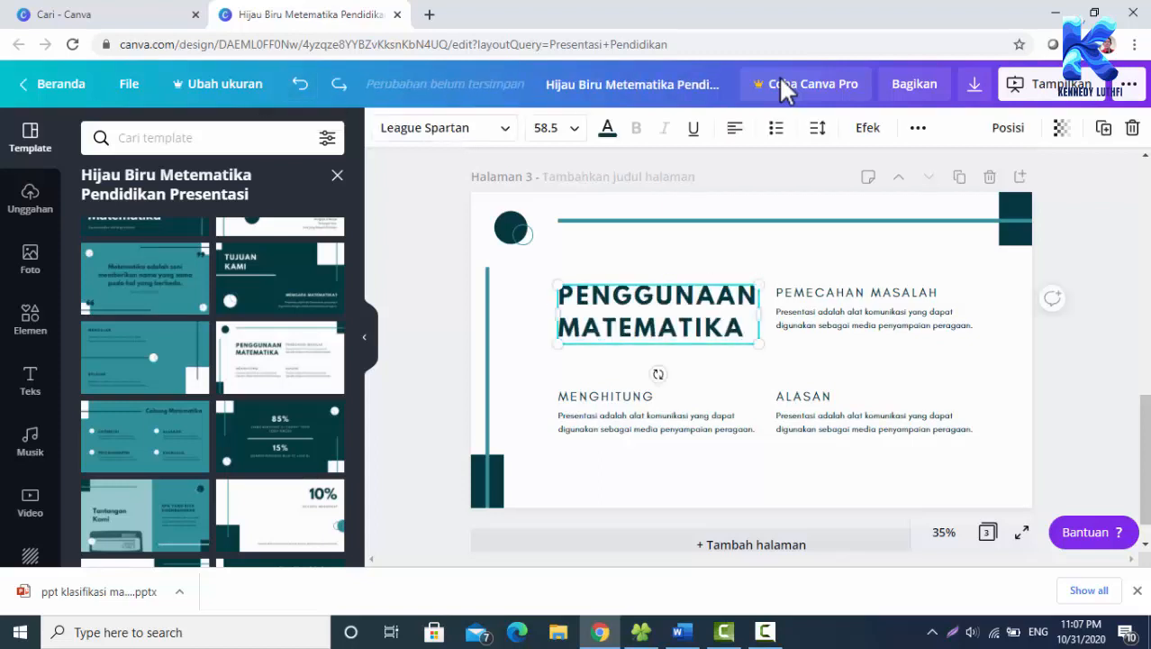
key(shift+Right)
key(shift+Right)
key(shift+Right)
key(shift+Right)
key(shift+Right)
key(shift+Right)
key(shift+Right)
key(shift+Right)
key(shift+Right)
key(shift+Right)
key(shift+Right)
key(shift+Right)
key(shift+Right)
key(shift+Right)
key(shift+Right)
key(shift+Right)
key(shift+Right)
key(shift+Right)
key(shift+Right)
key(shift+Right)
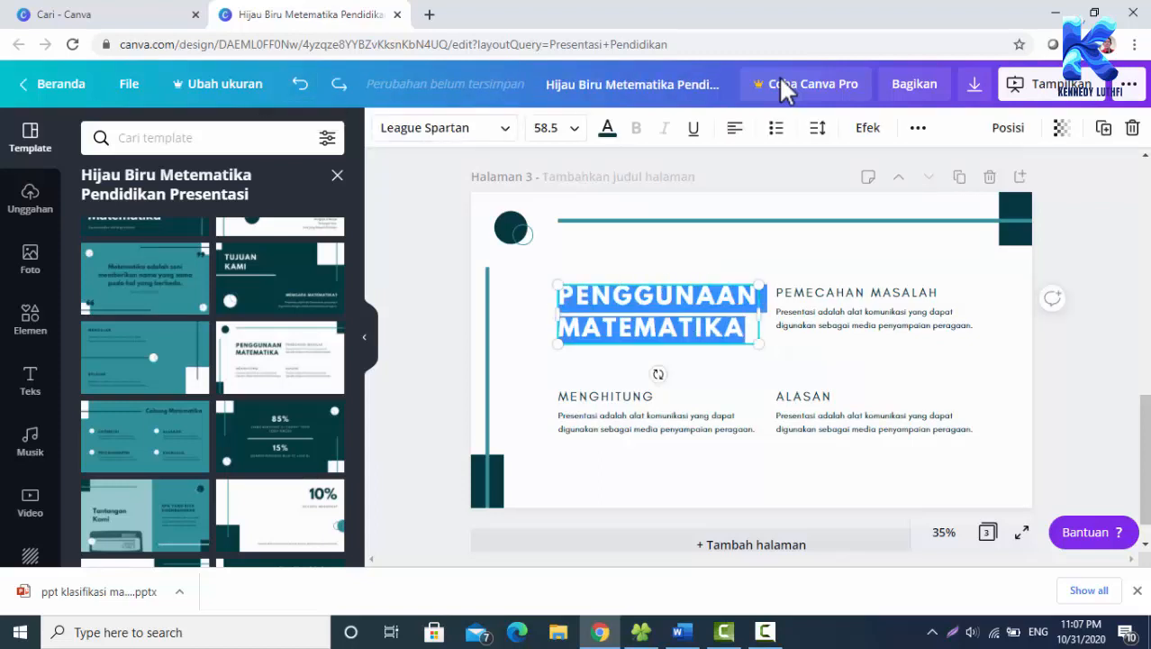
text(TUJUAN)
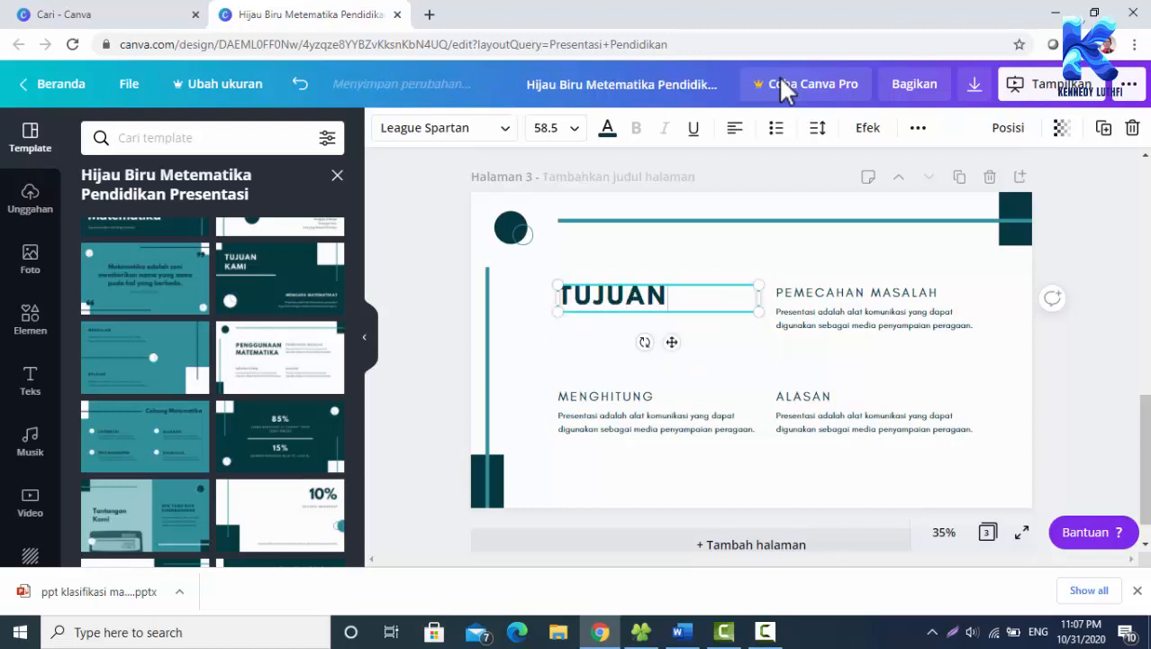
text( KLASID)
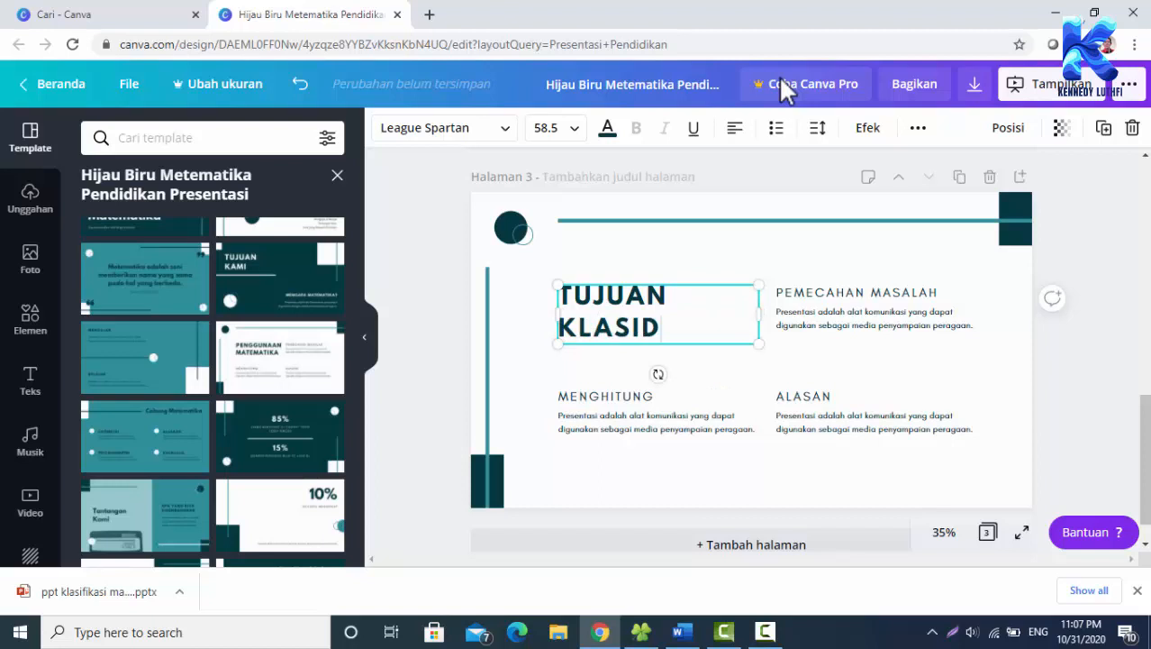
key(BackSpace)
text(SIFIKAS)
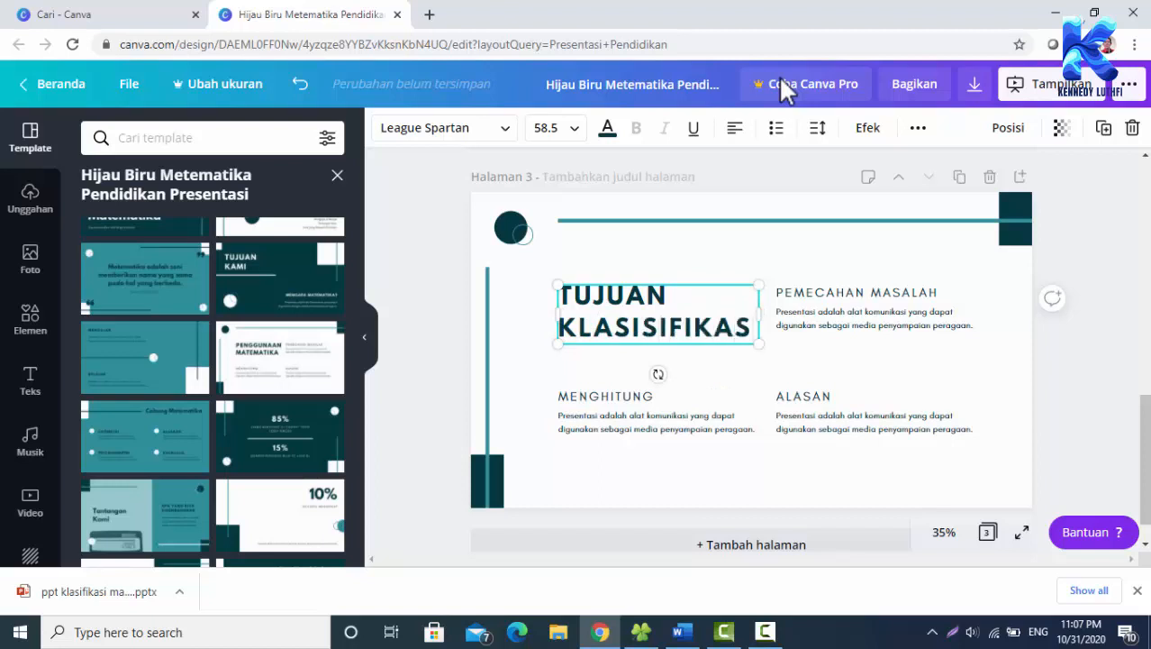
text(I)
text( MAHK)
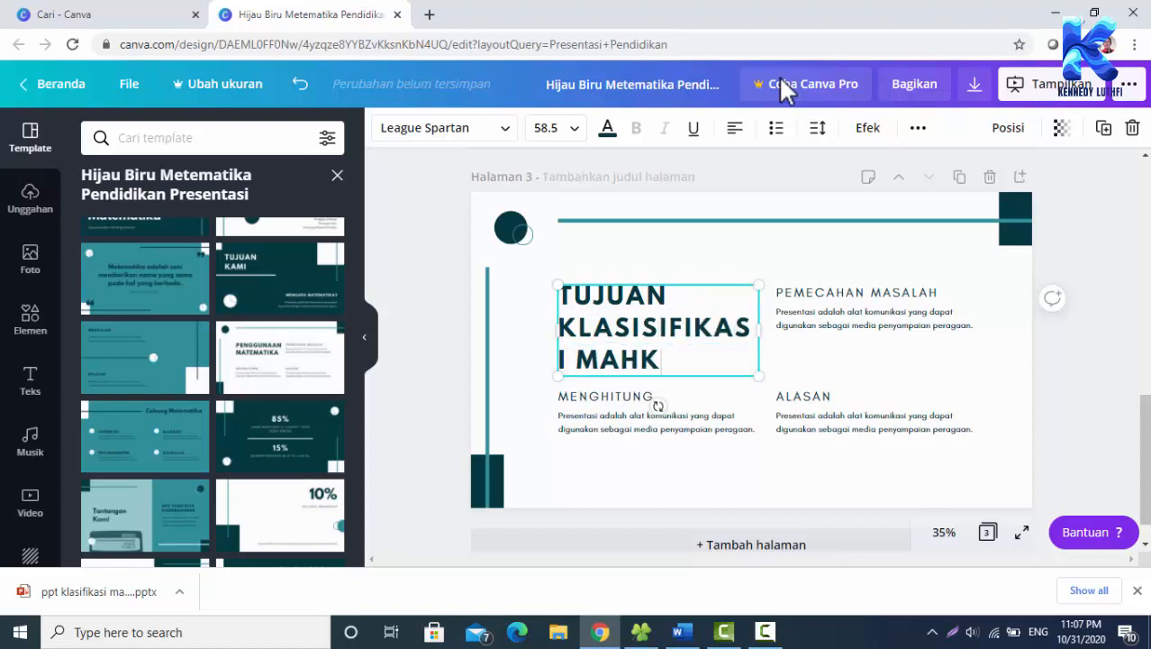
key(BackSpace)
text(LUK)
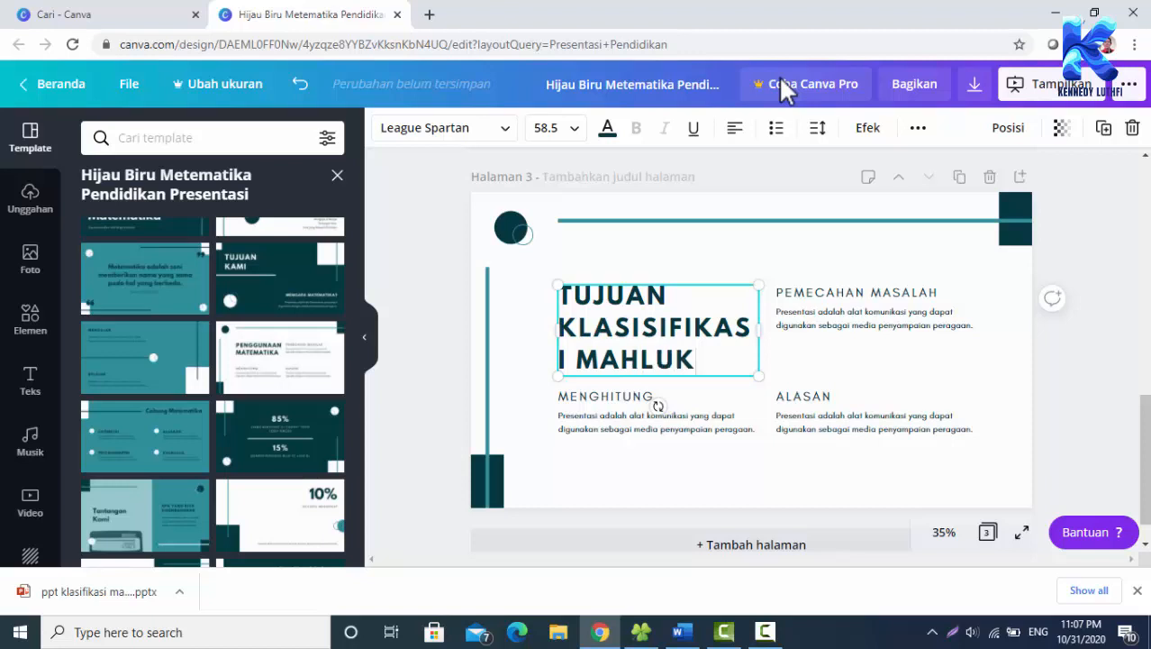
text( HIDUR)
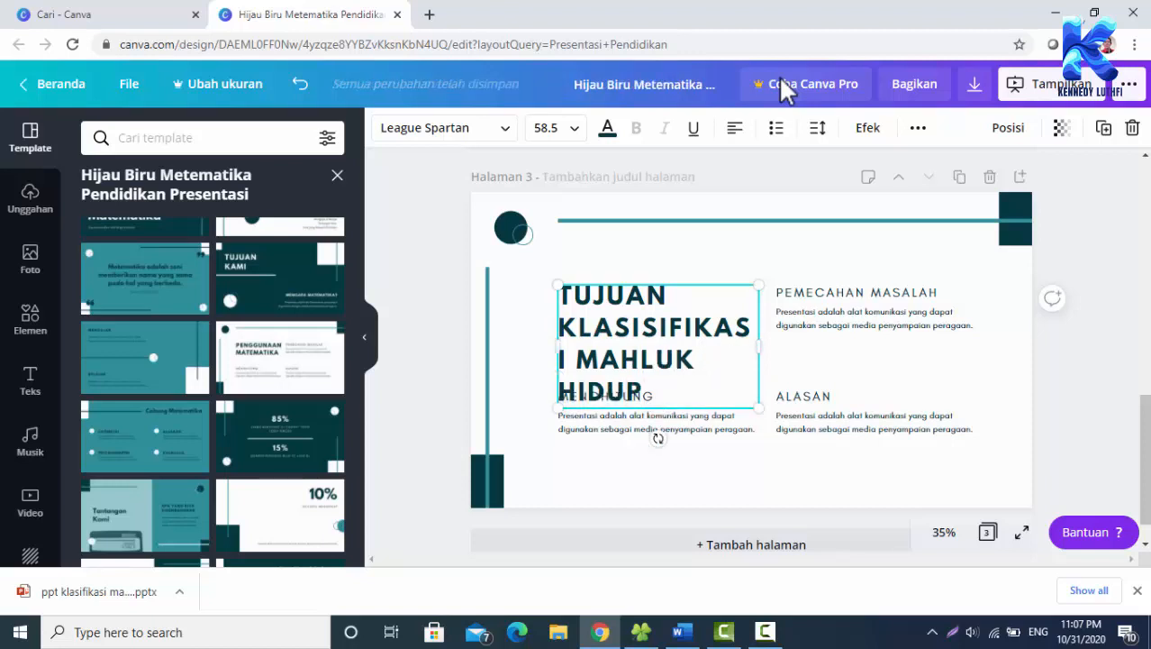
drag(558, 346, 524, 346)
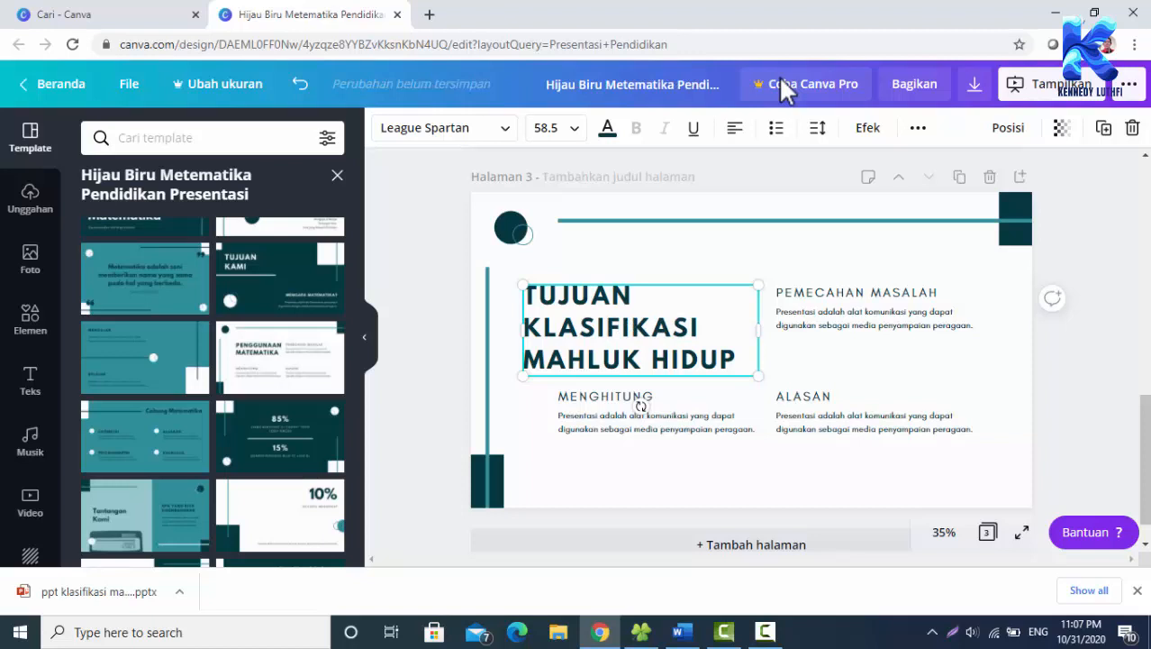
- Delete the MENGHITUNG heading and its description text from page 3
key(Tab)
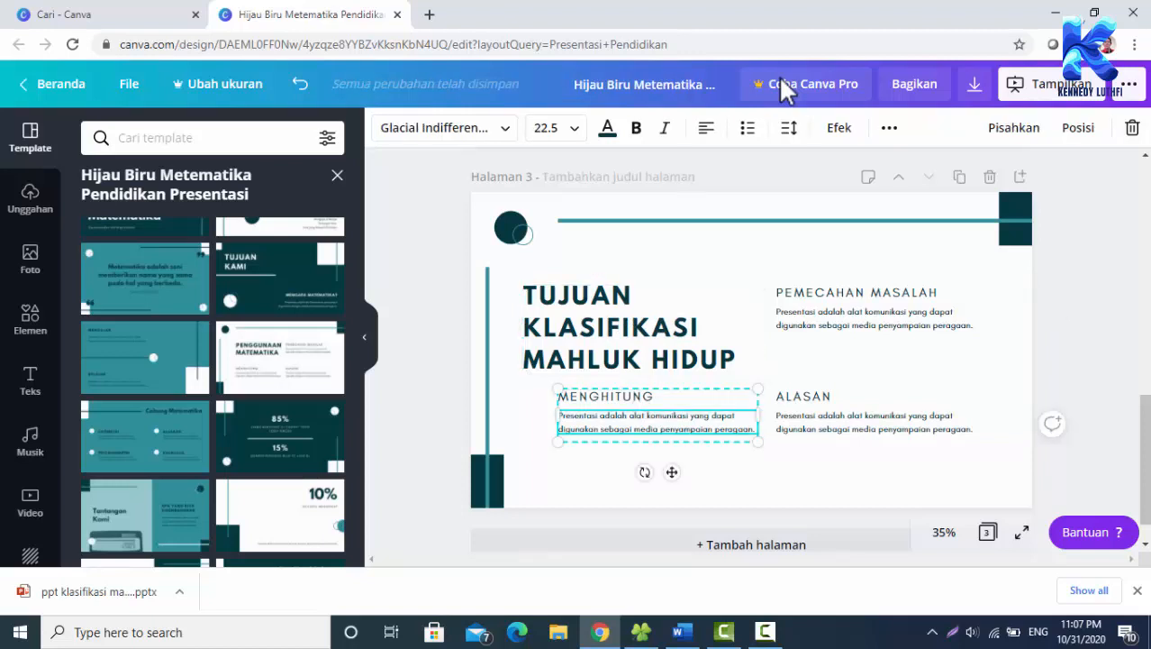
key(Tab)
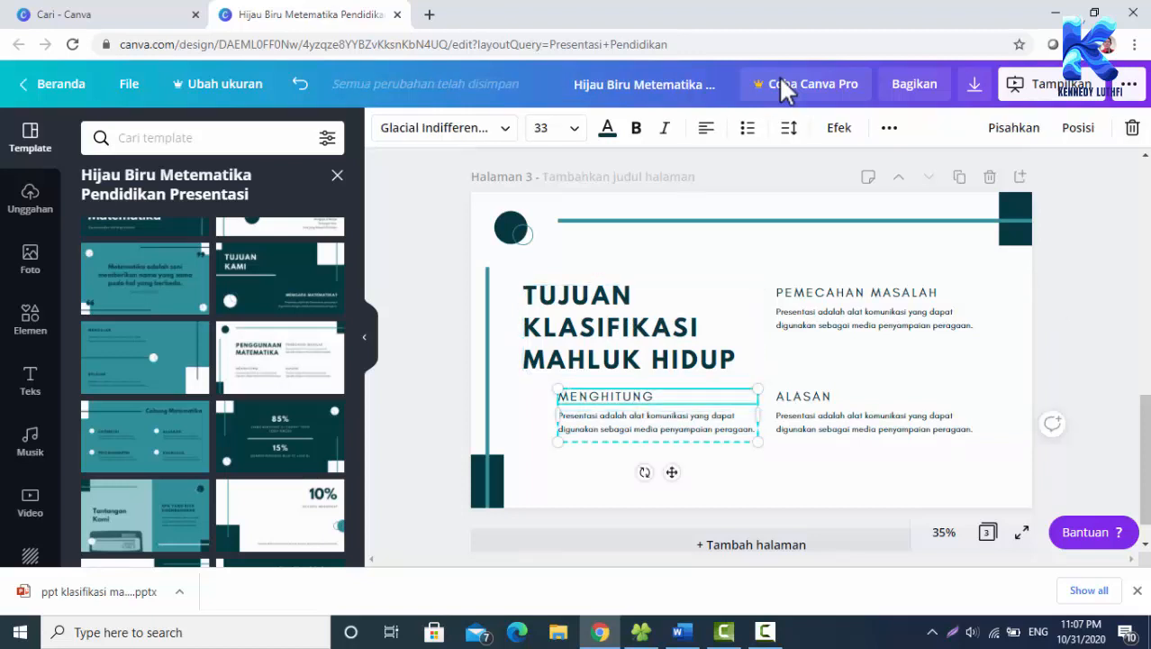
key(Delete)
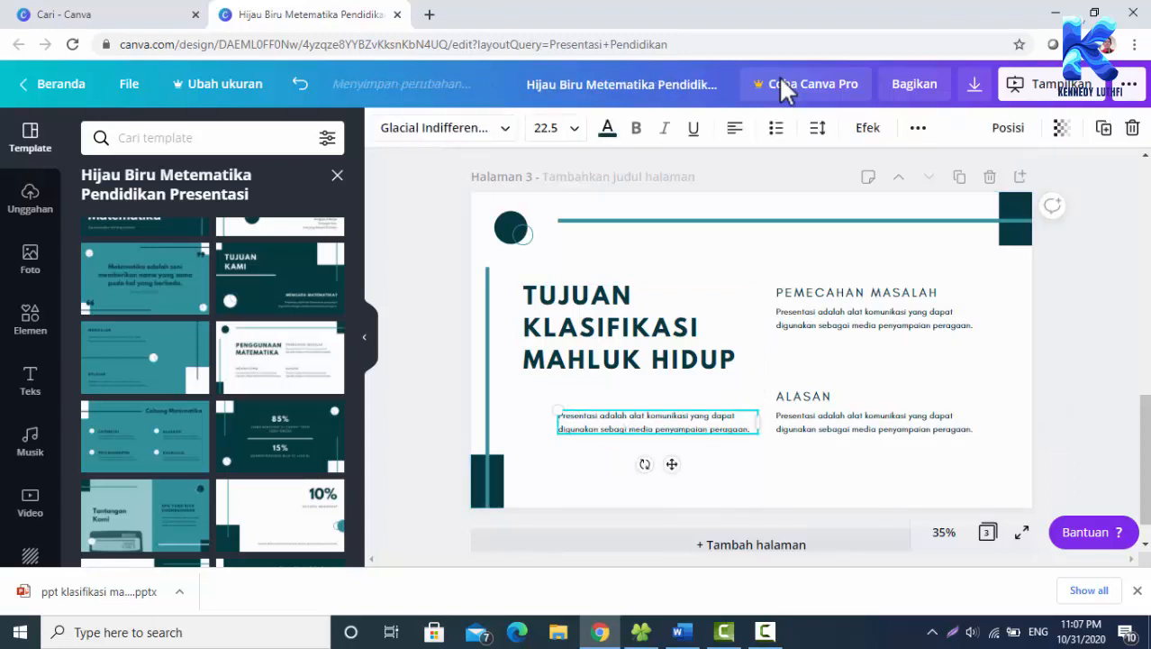
key(Delete)
- Move the page 3 title down and slightly to the left, into the vertical middle of the slide
key(Tab)
key(shift+Down)
key(shift+Down)
key(shift+Down)
key(shift+Down)
key(shift+Down)
key(shift+Down)
key(shift+Down)
key(shift+Down)
key(shift+Down)
key(shift+Down)
key(shift+Down)
key(shift+Down)
key(shift+Down)
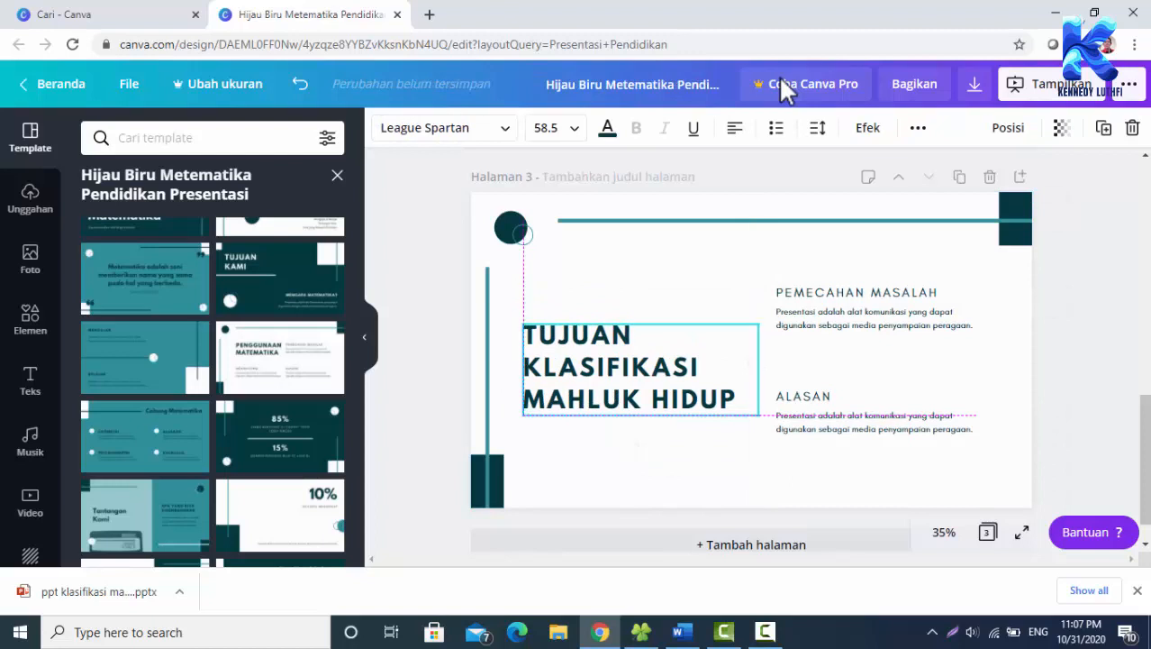
key(shift+Up)
key(shift+Up)
key(shift+Up)
key(shift+Up)
key(shift+Left)
key(shift+Left)
- Delete the ALASAN heading and its description text from page 3
key(Tab)
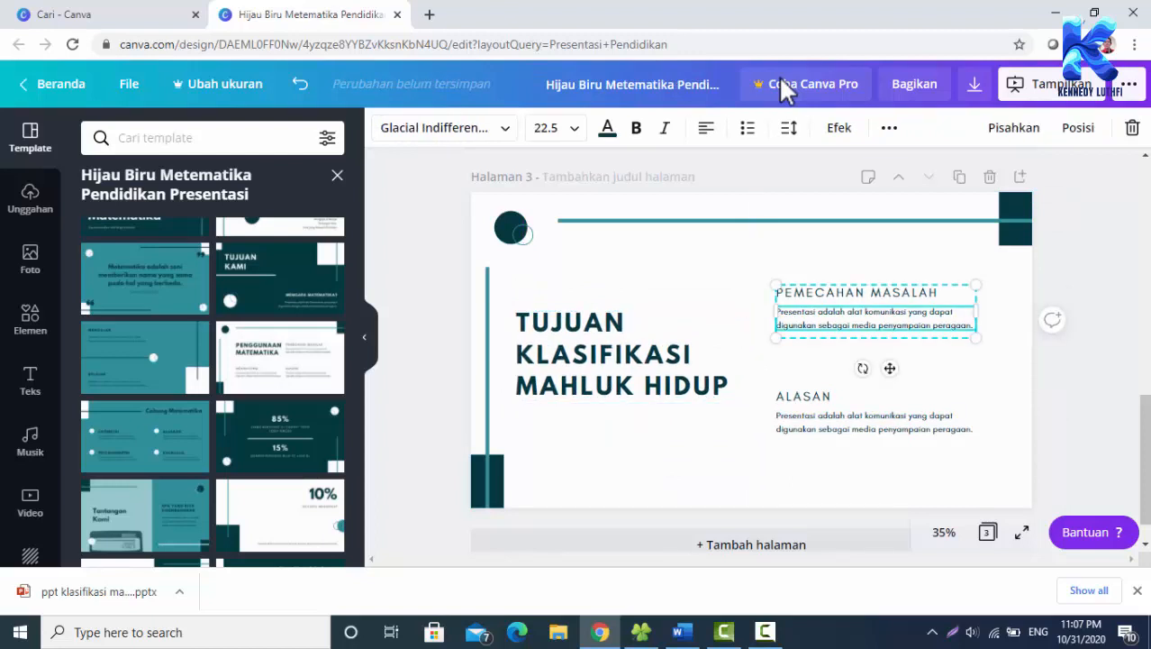
key(Tab)
key(Delete)
key(BackSpace)
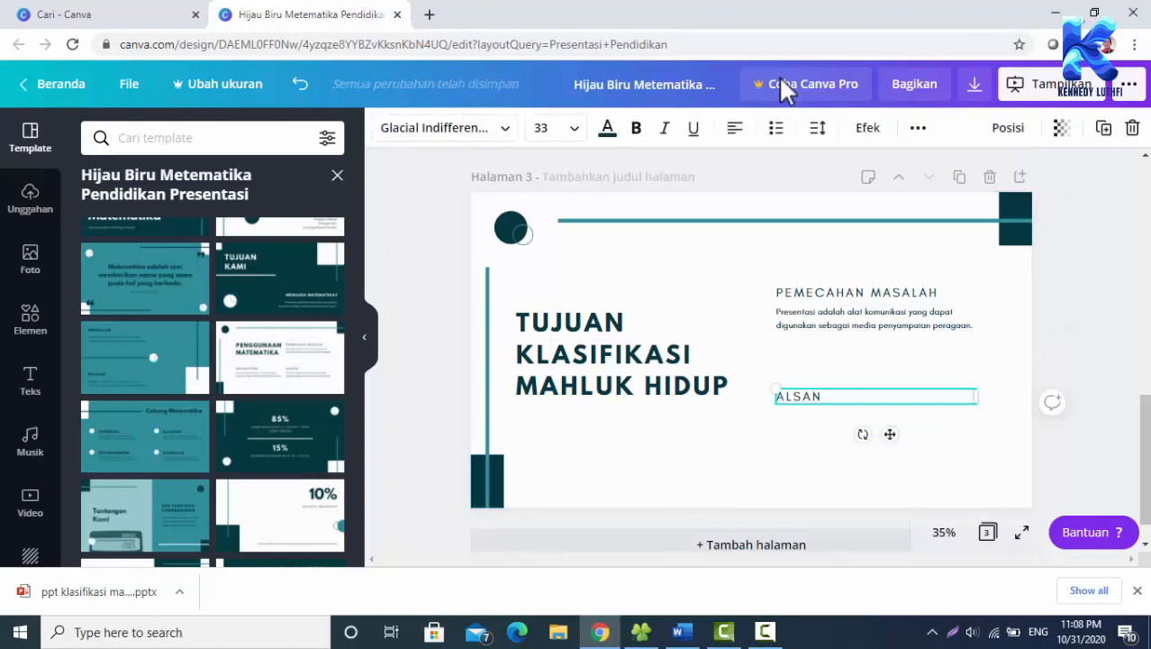
key(Delete)
key(Tab)
key(Tab)
key(Delete)
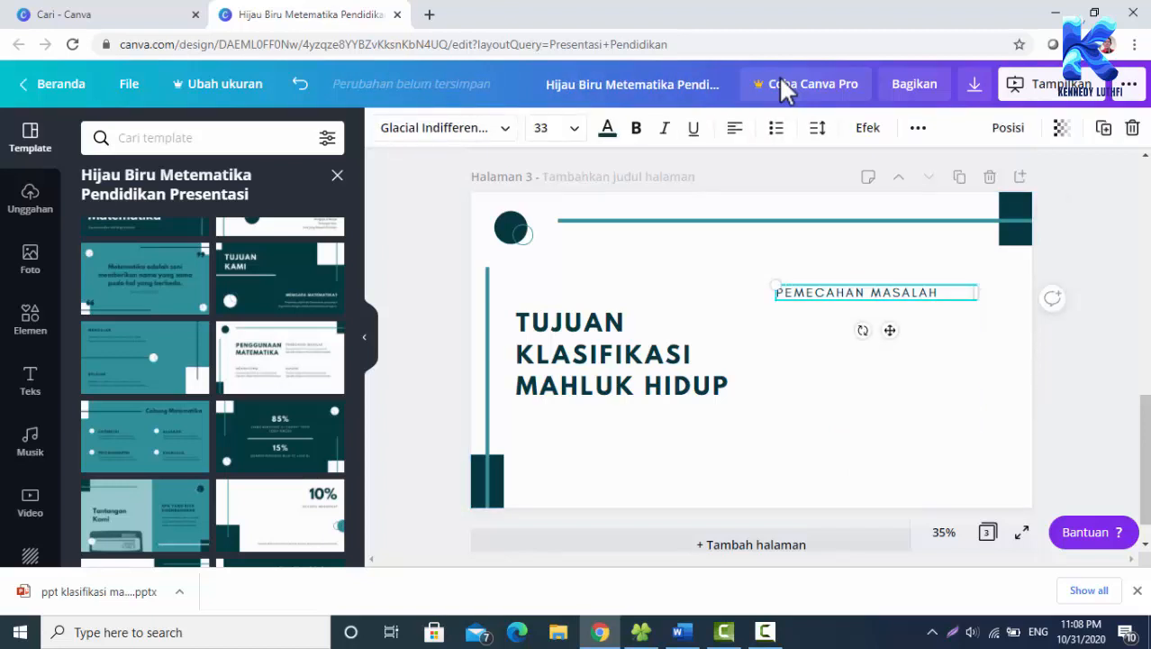
key(ctrl+z)
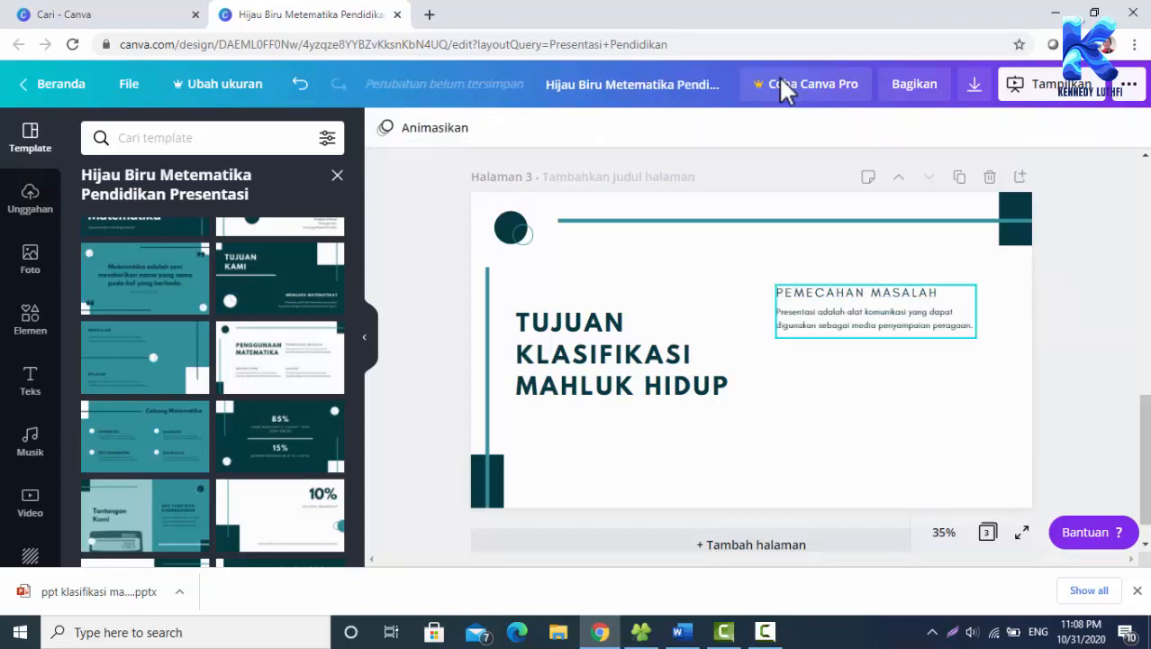
key(Escape)
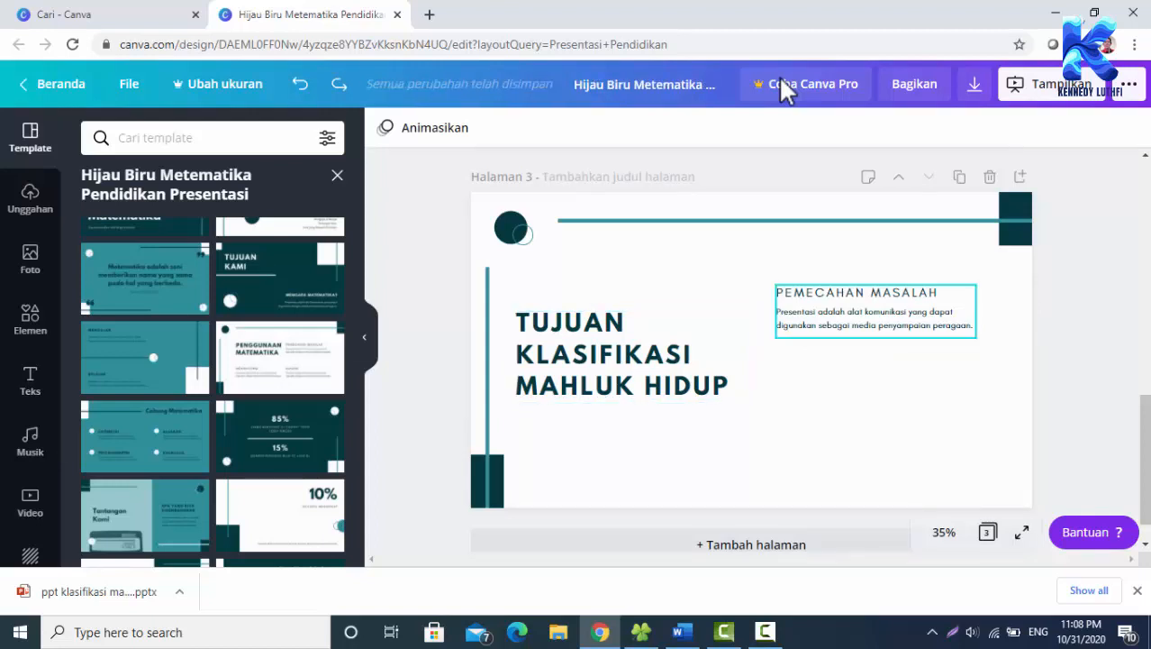
- Delete the PEMECAHAN MASALAH heading on page 3, keeping the description text below it
click(857, 293)
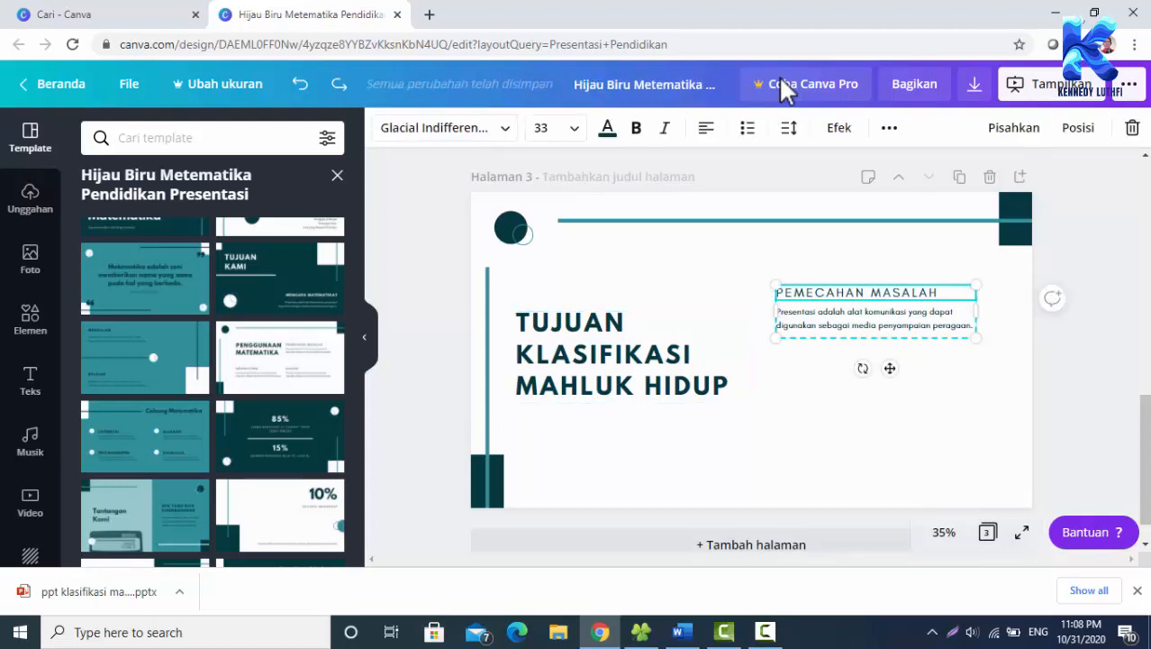
key(Delete)
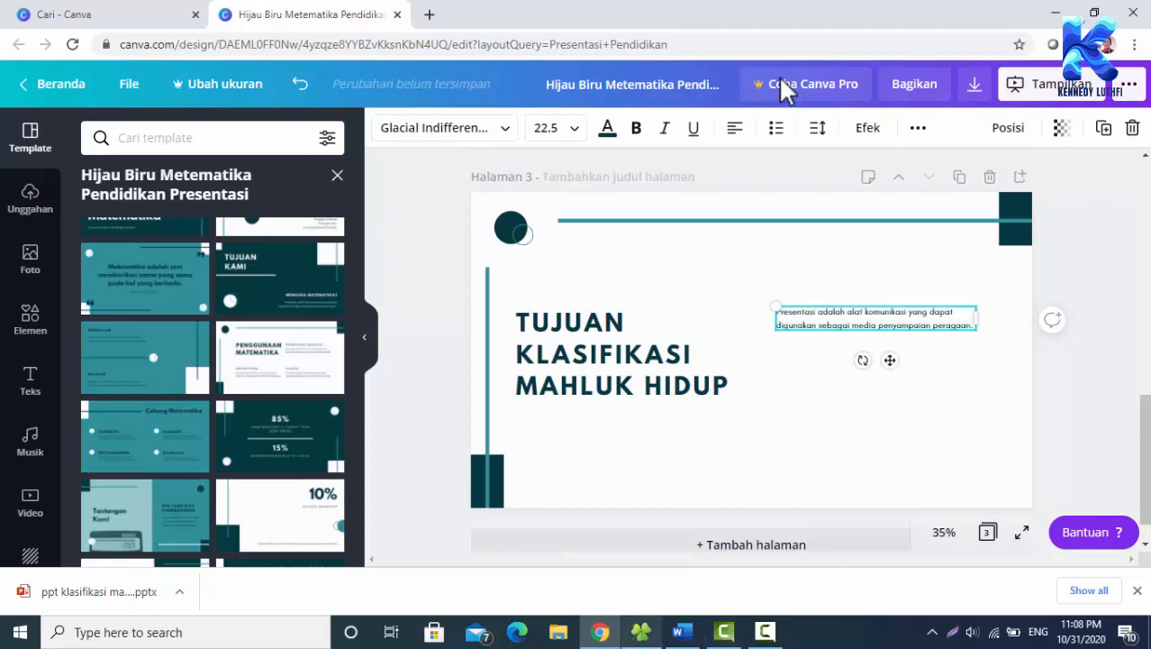
- Replace the page 3 description with the Tujuan klasifikasi sentence from the Word document, ending in "mempelajari mahluk hidup."
click(682, 631)
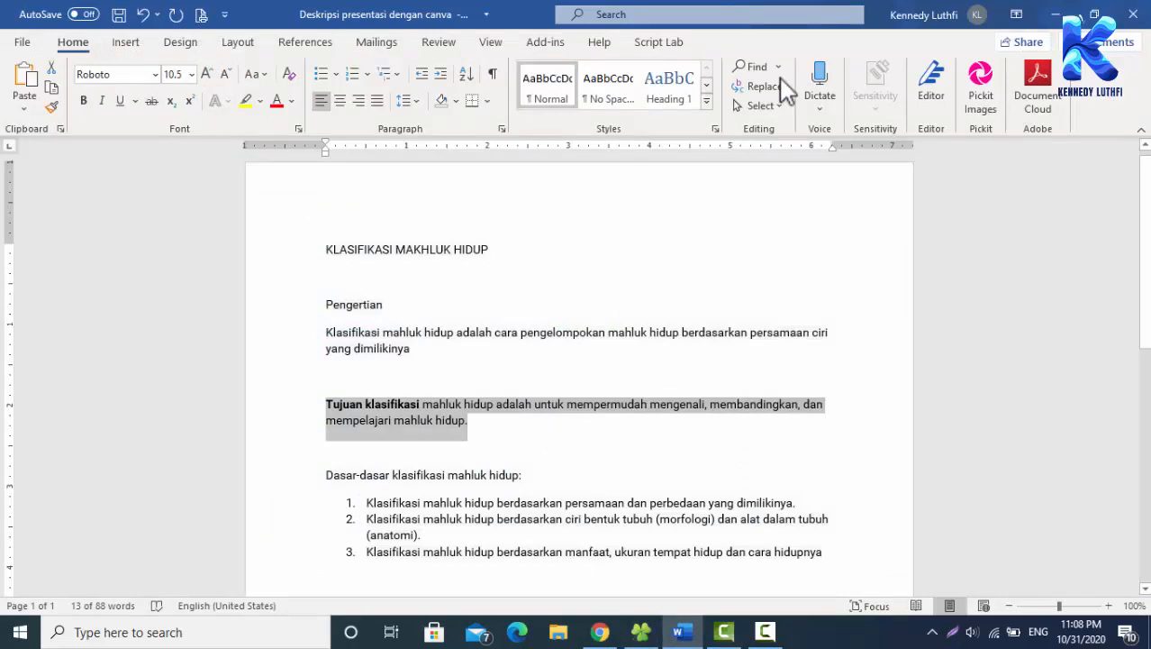
key(alt+Tab)
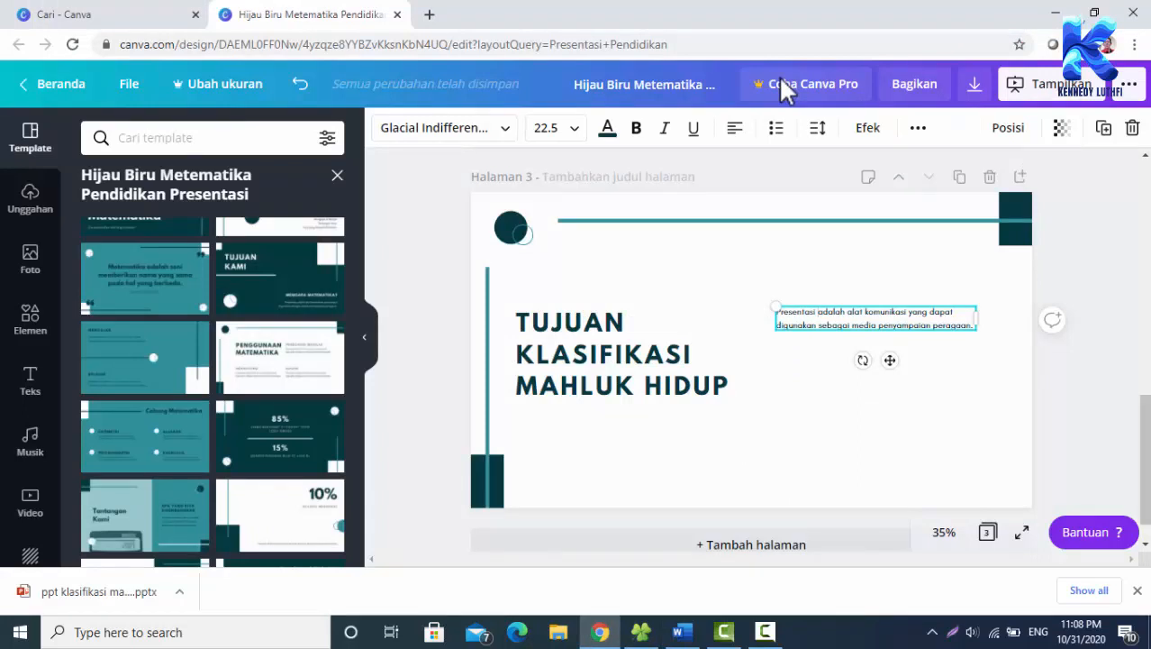
key(ctrl+a)
text(Tujuan klasifikasi mahluk hidup adalah untuk mempermudah mengenali, membandingkan, dan mempelajari mahluk hidup.)
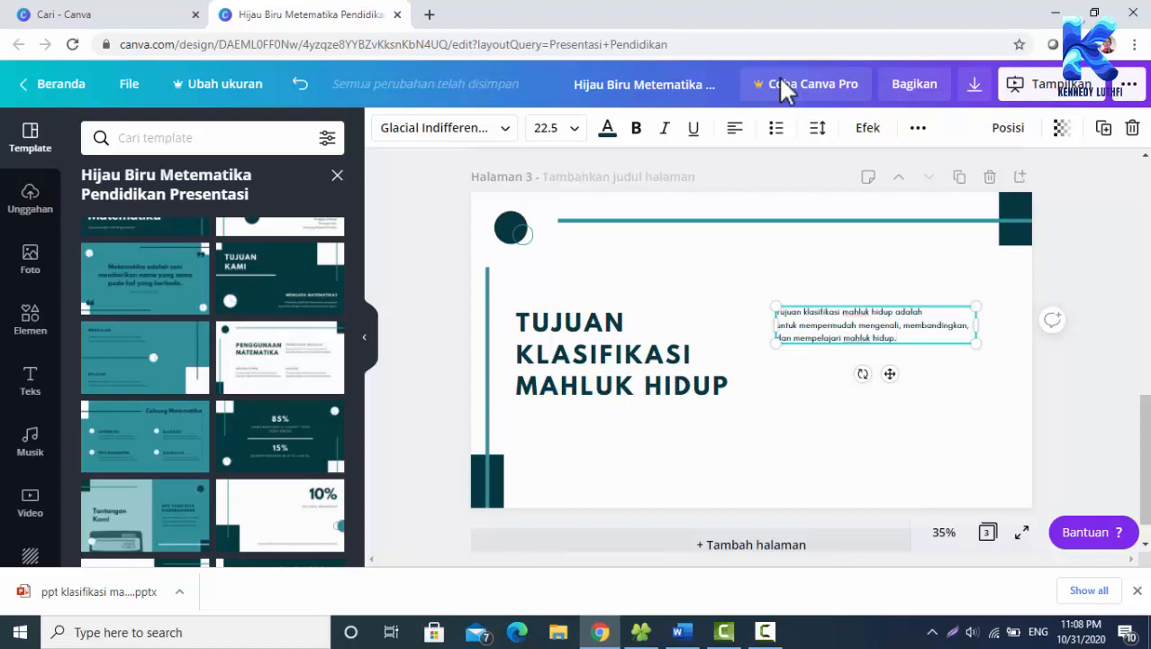
- Set the font size of the page 3 description to 36
click(555, 127)
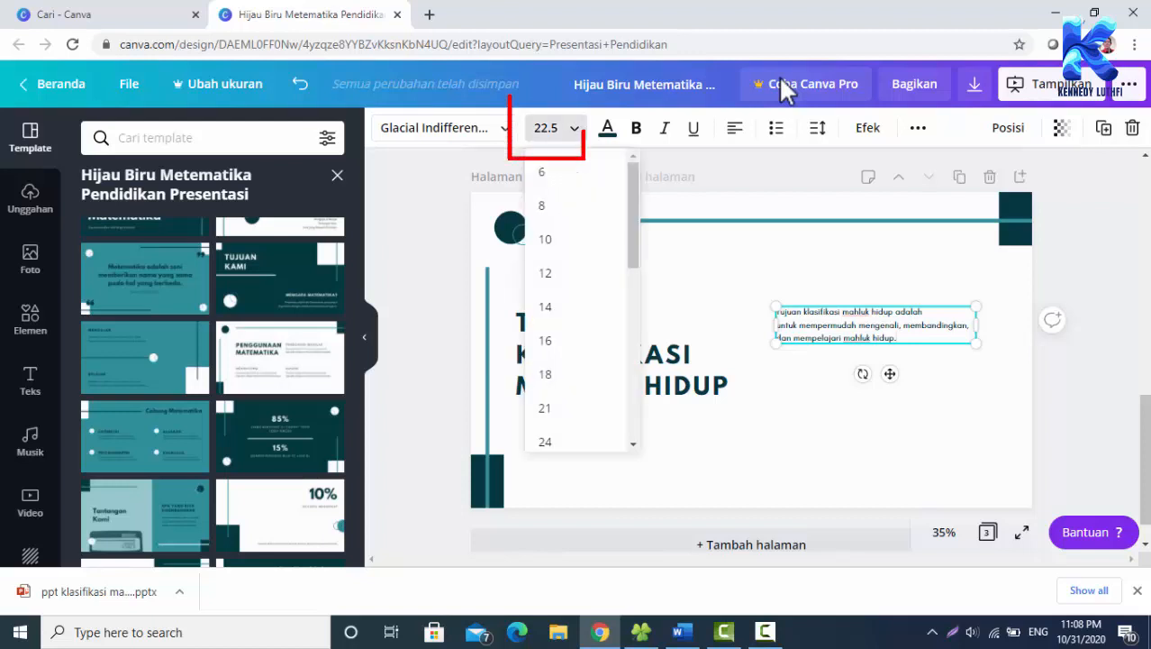
scroll(582, 306, down, 3)
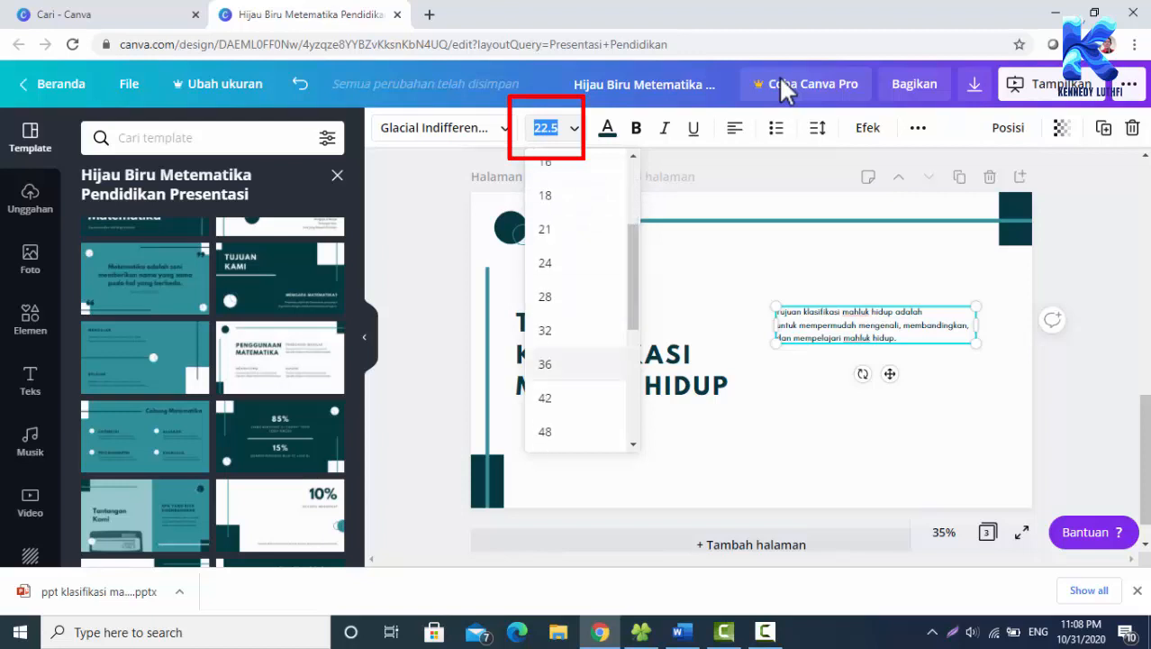
text(36)
key(Return)
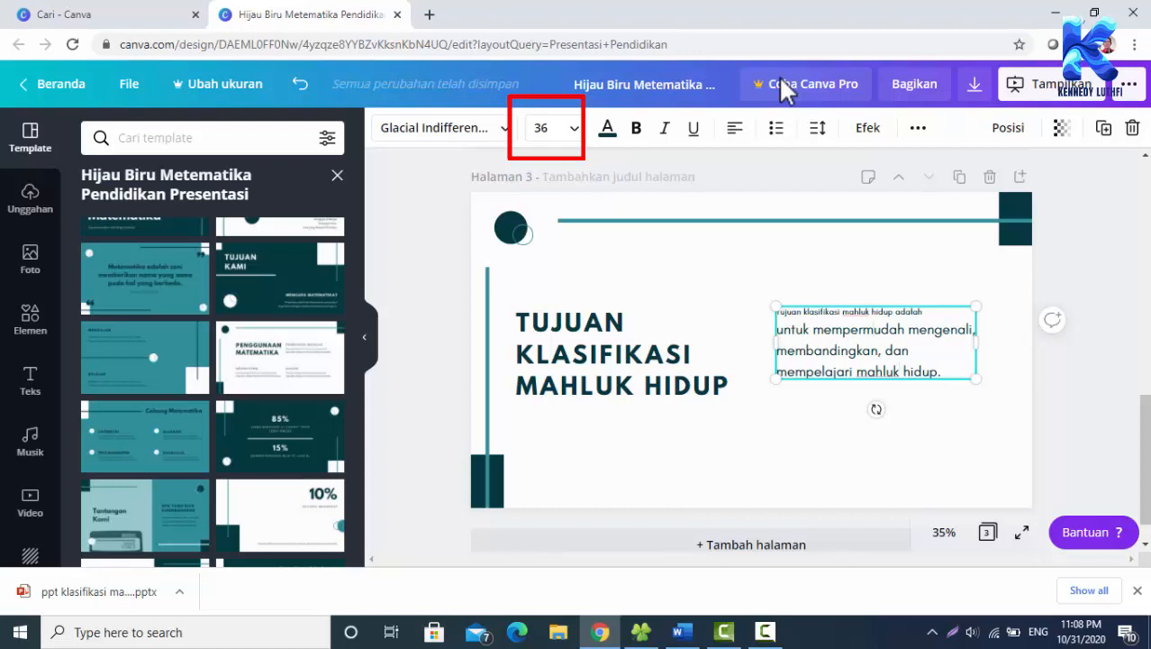
- Set the entire page 3 description to font size 56 and widen its text box slightly
key(ctrl+a)
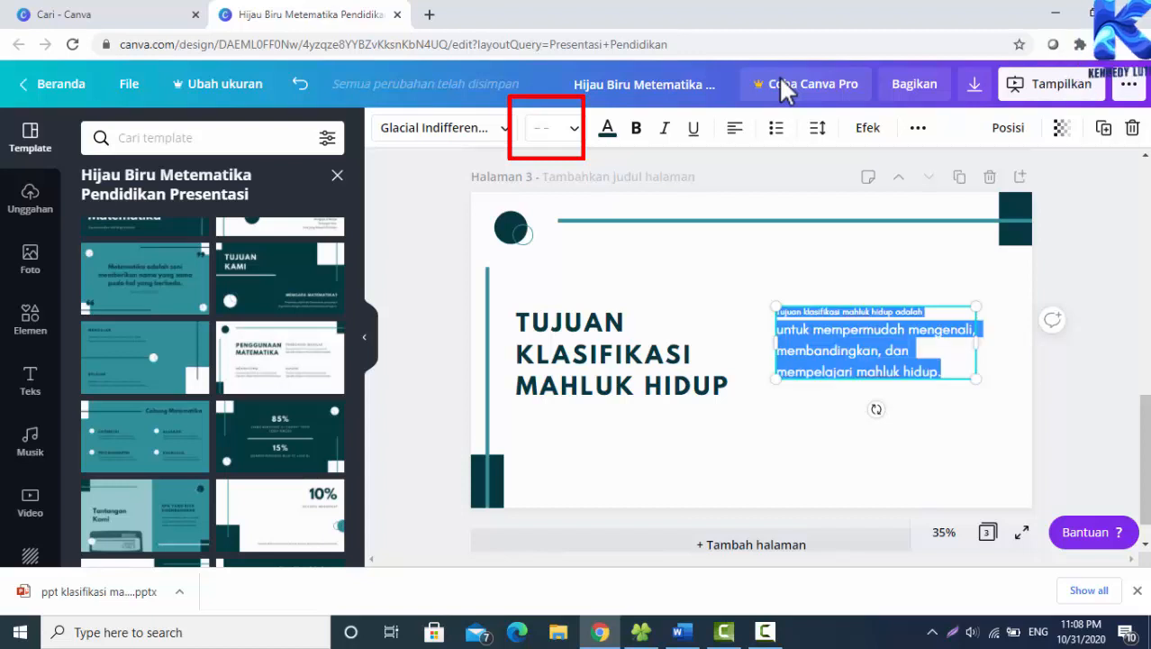
click(551, 128)
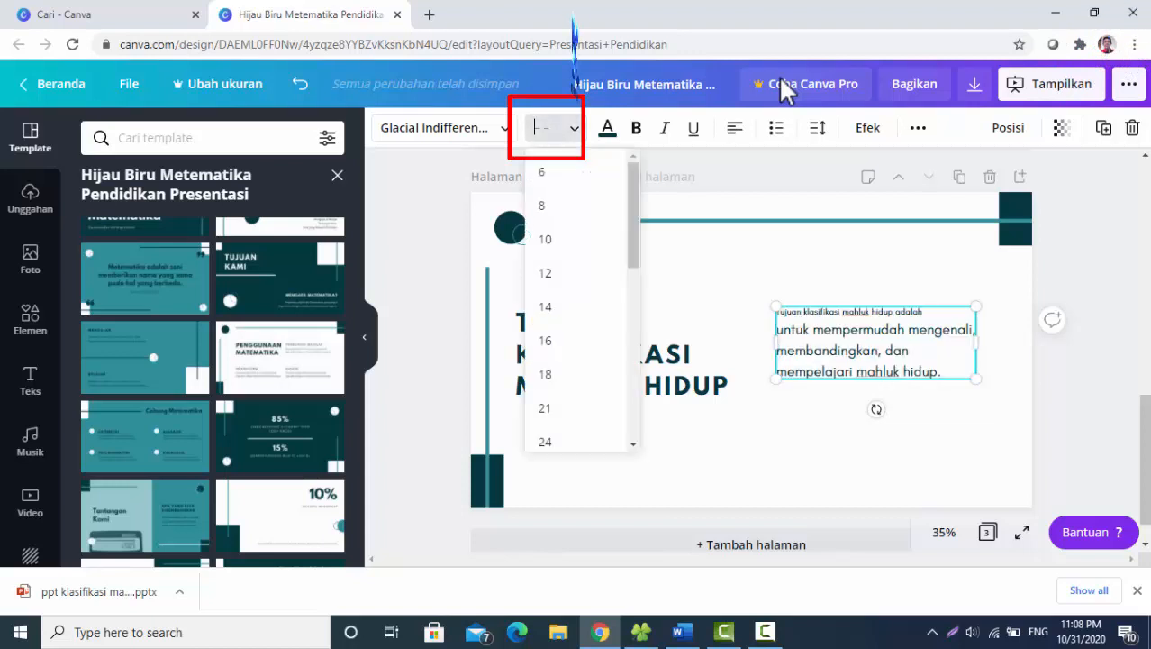
scroll(577, 347, down, 4)
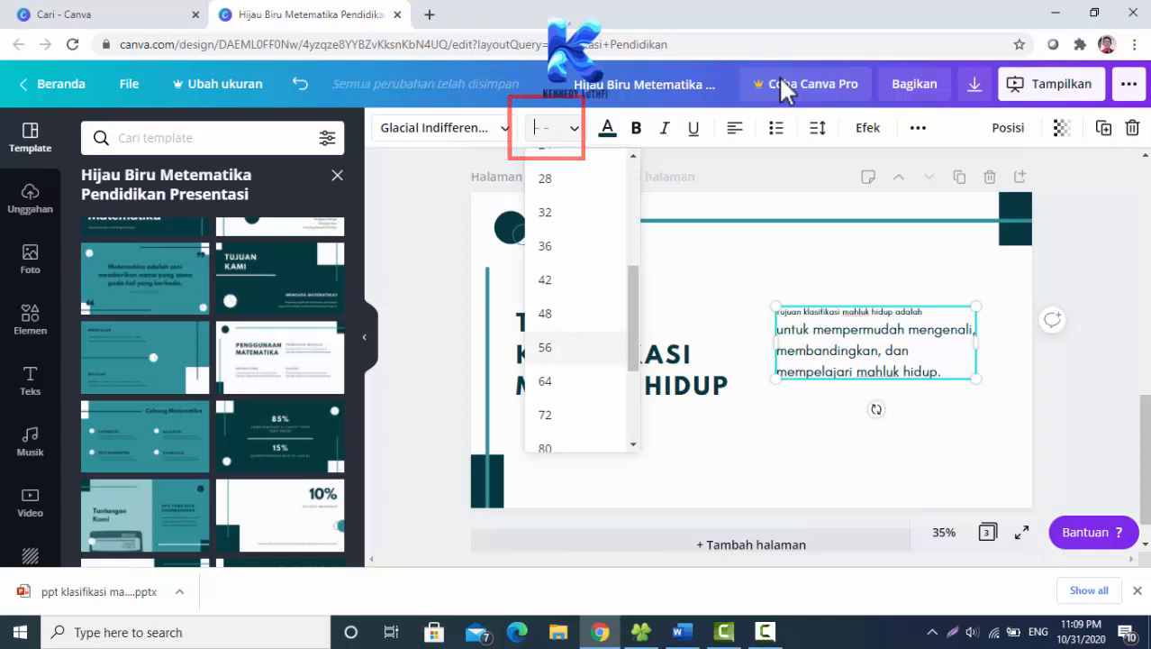
click(545, 347)
drag(975, 417, 1001, 417)
- Move the page 3 description up and slightly to the left so it fits within the slide
click(633, 356)
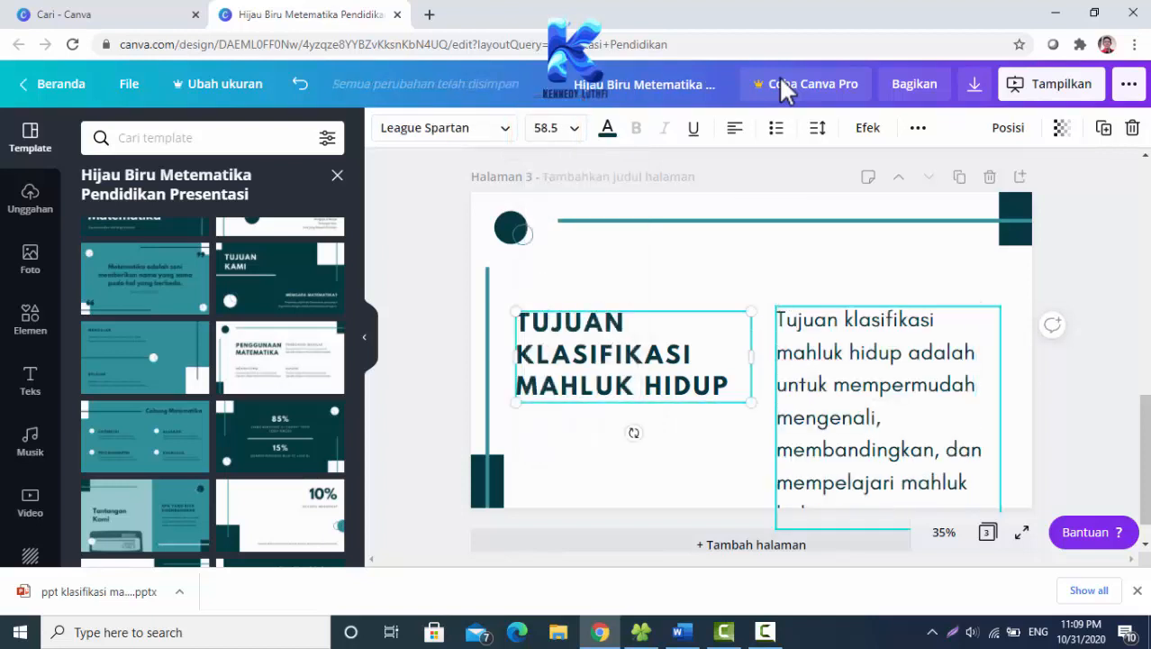
click(875, 417)
mouse_move(876, 417)
mouse_down()
mouse_move(874, 341)
mouse_move(867, 364)
mouse_up()
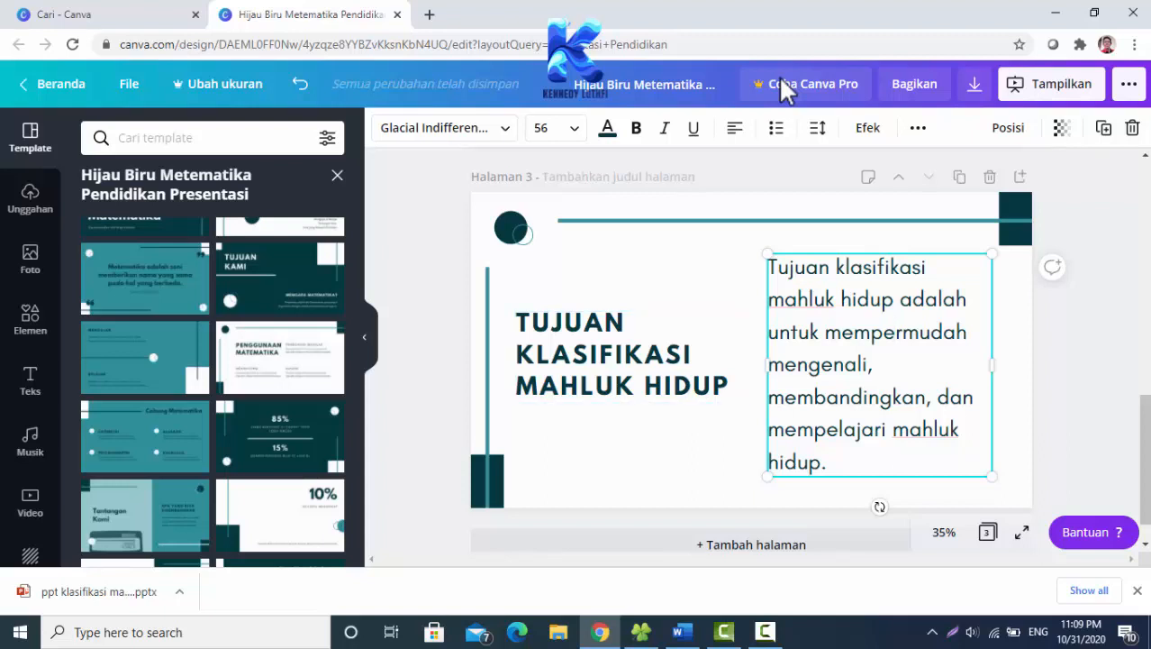
key(Escape)
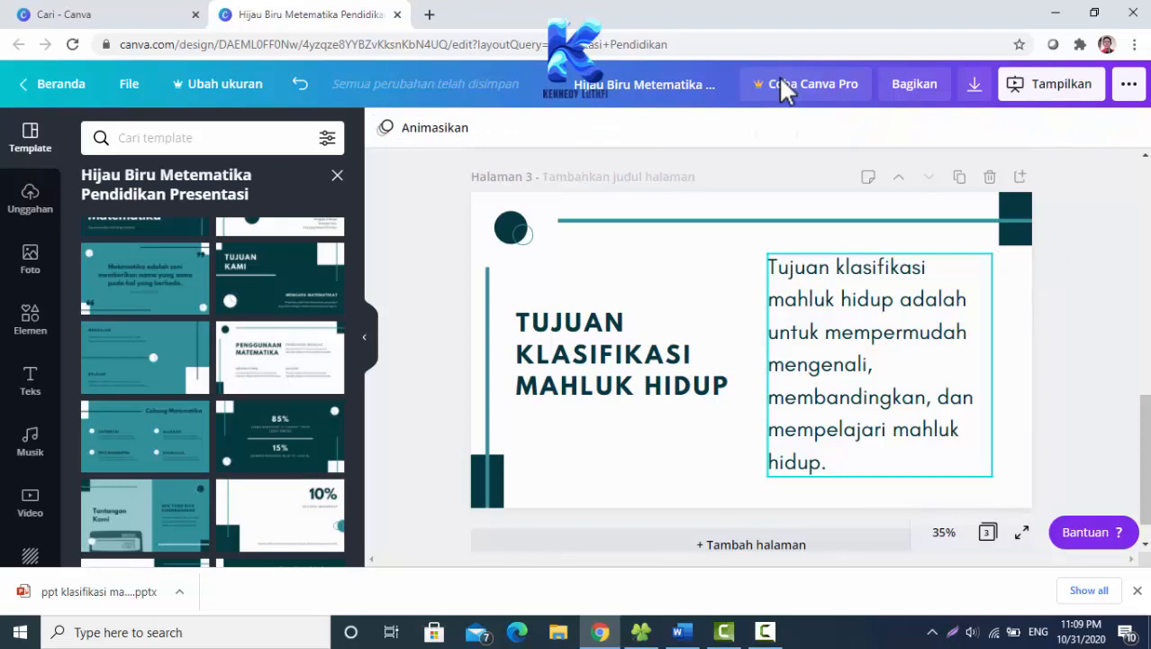
- Check the Dasar-dasar section in Word, then add the Tantangan Kami template layout in Canva as a new page
key(alt+Tab)
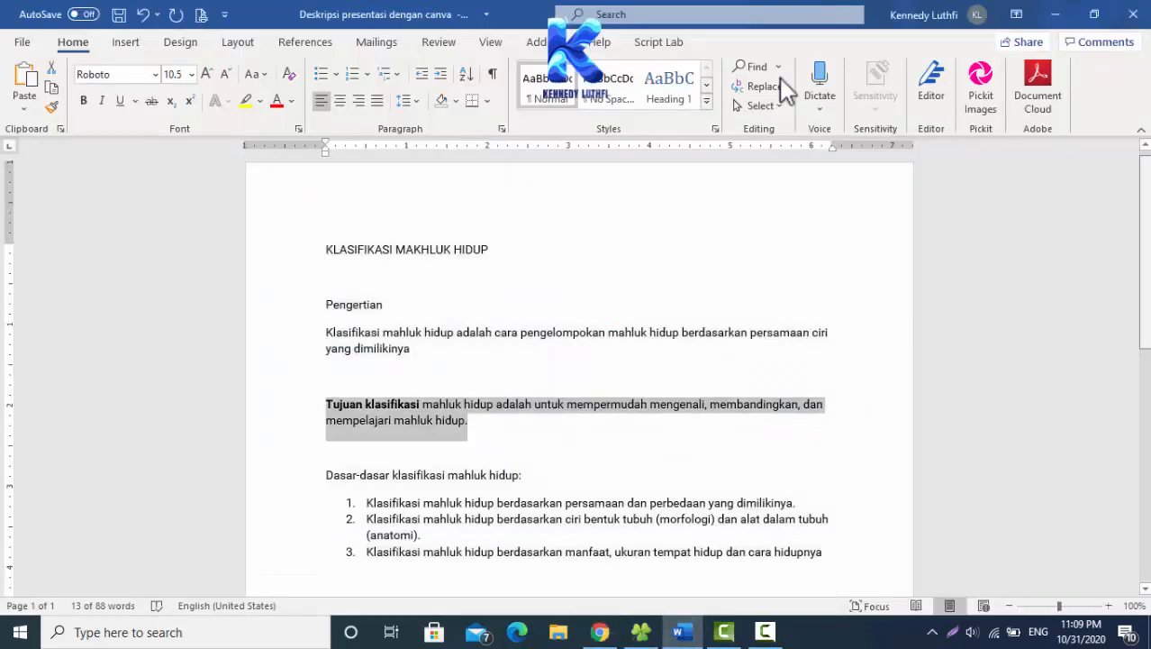
scroll(782, 79, down, 1)
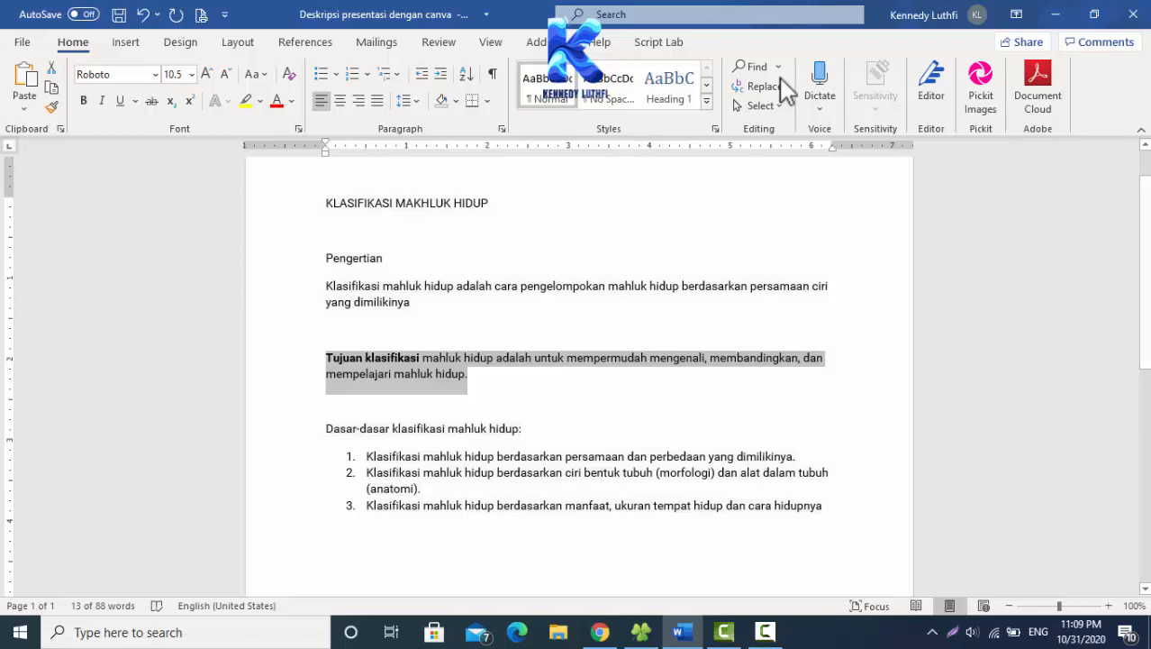
key(alt+Tab)
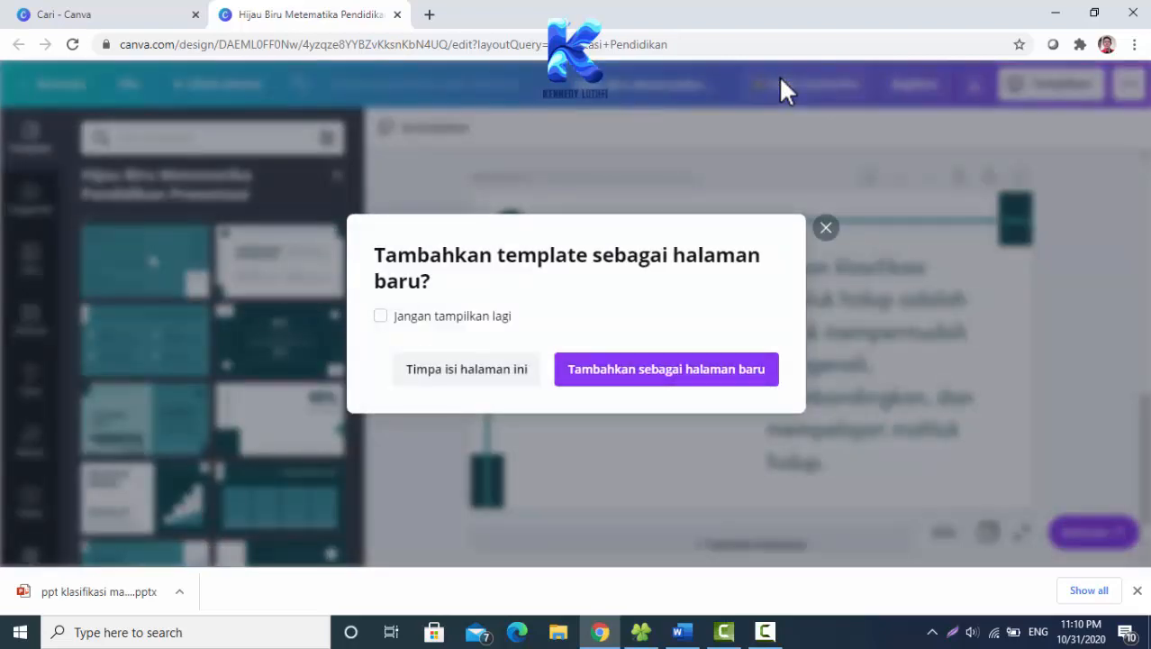
key(Return)
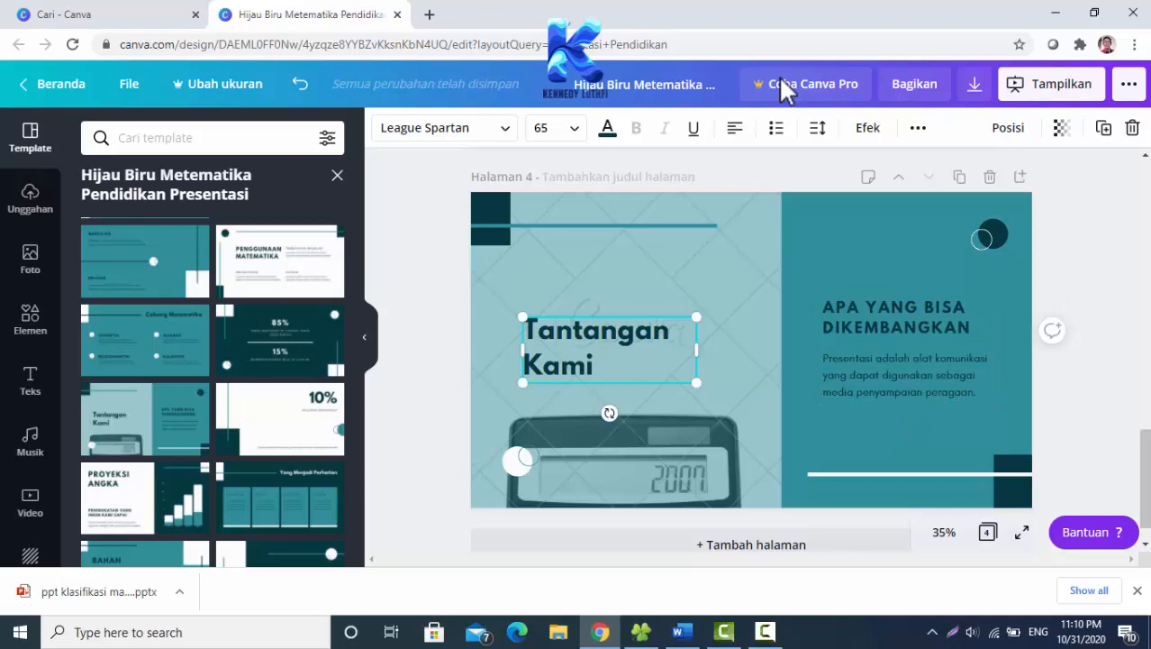
- Switch to Word and copy the heading text "Dasar-dasar klasifikasi mahluk hidup" without the colon
key(alt+Tab)
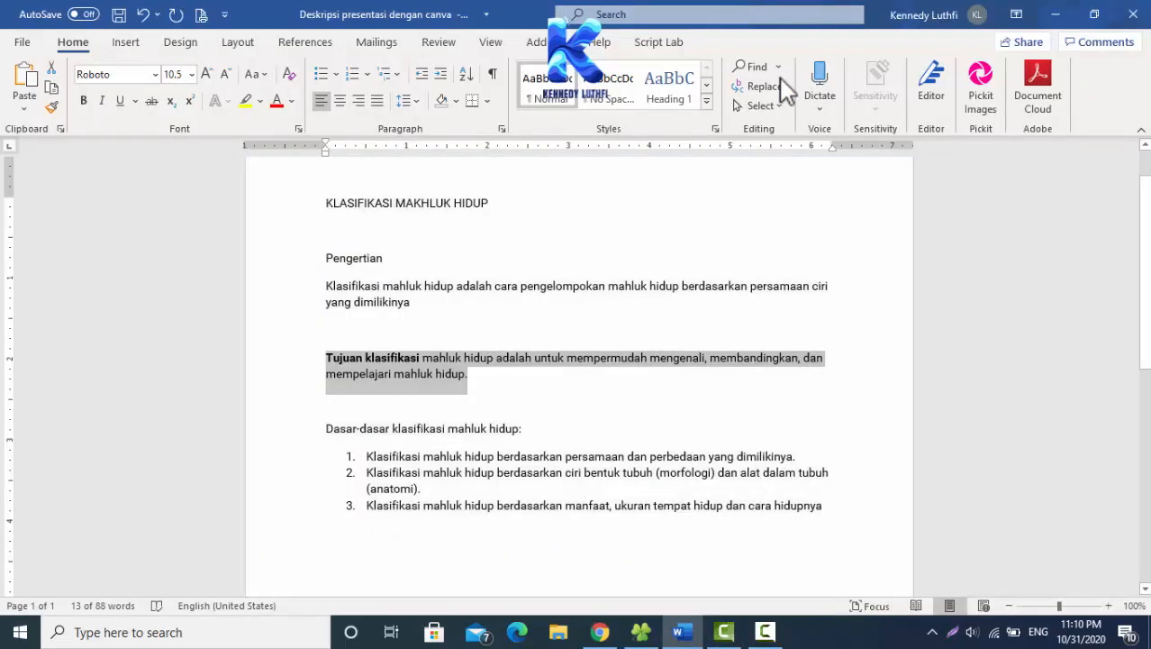
key(Down)
key(ctrl+shift+Right)
key(ctrl+shift+Right)
key(ctrl+shift+Right)
key(ctrl+shift+Right)
key(ctrl+shift+Right)
key(ctrl+c)
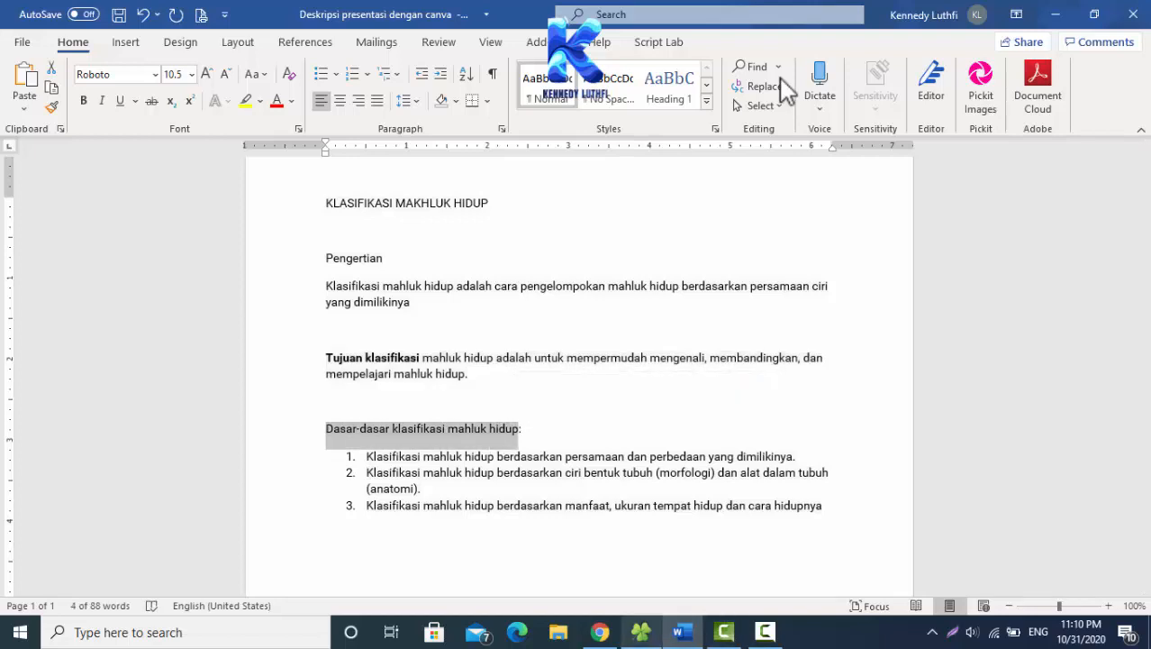
- Return to Canva and replace the Tantangan Kami title on page 4 with the copied heading "Dasar-dasar klasifikasi mahluk hidup"
key(alt+Tab)
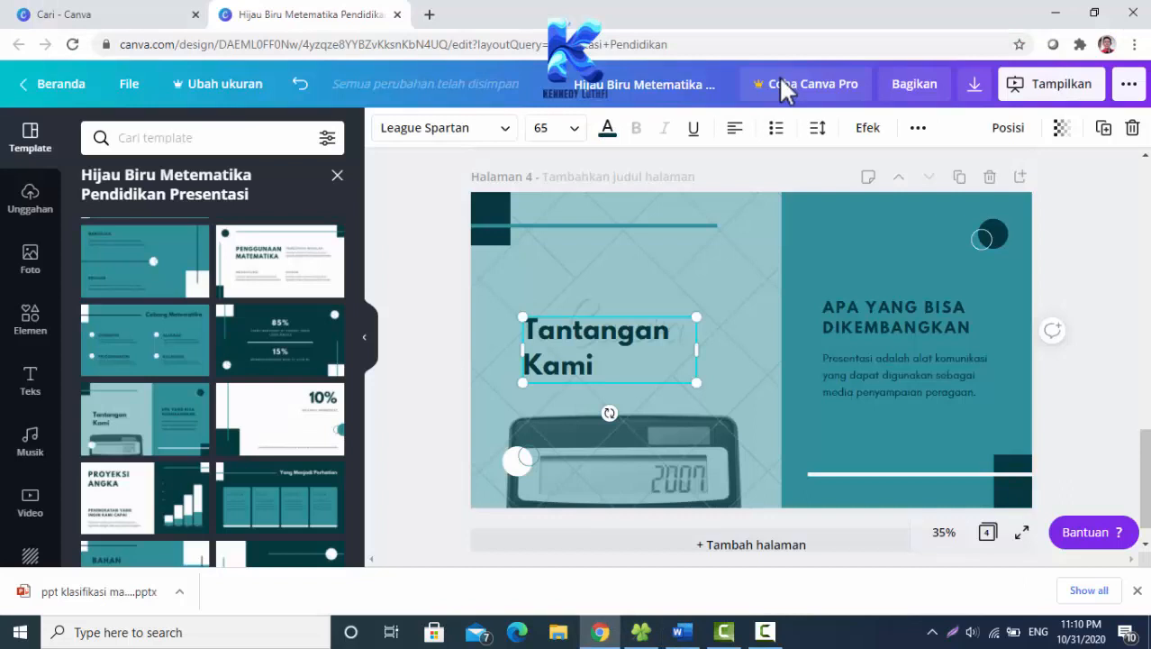
key(ctrl+shift+Right)
key(ctrl+shift+Right)
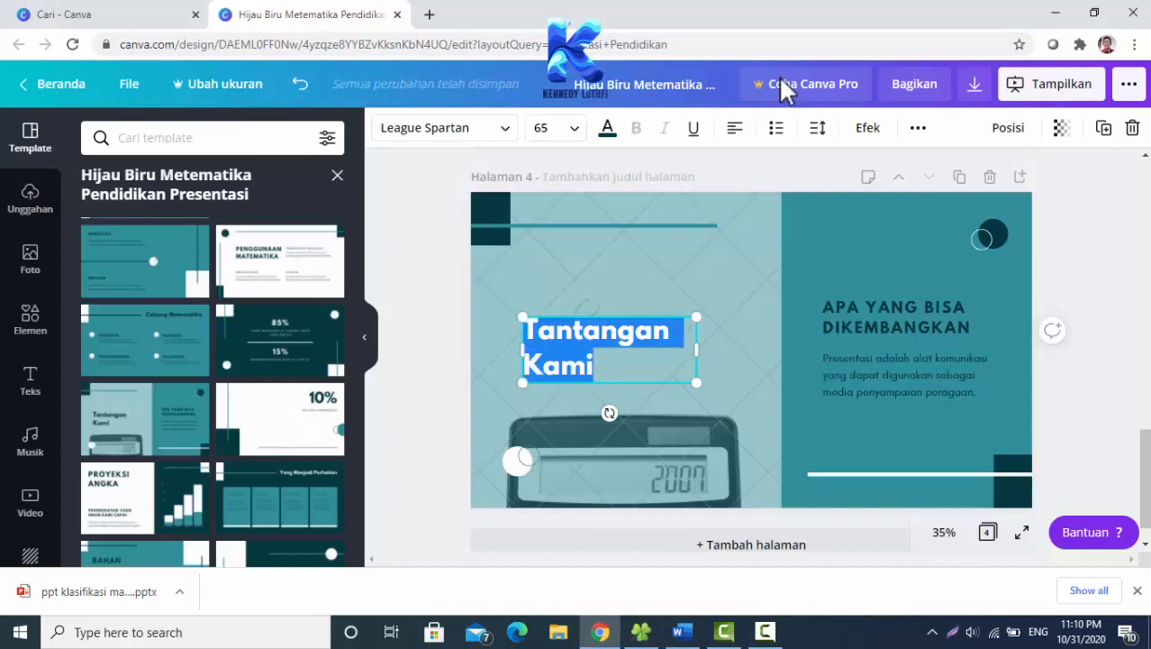
key(ctrl+v)
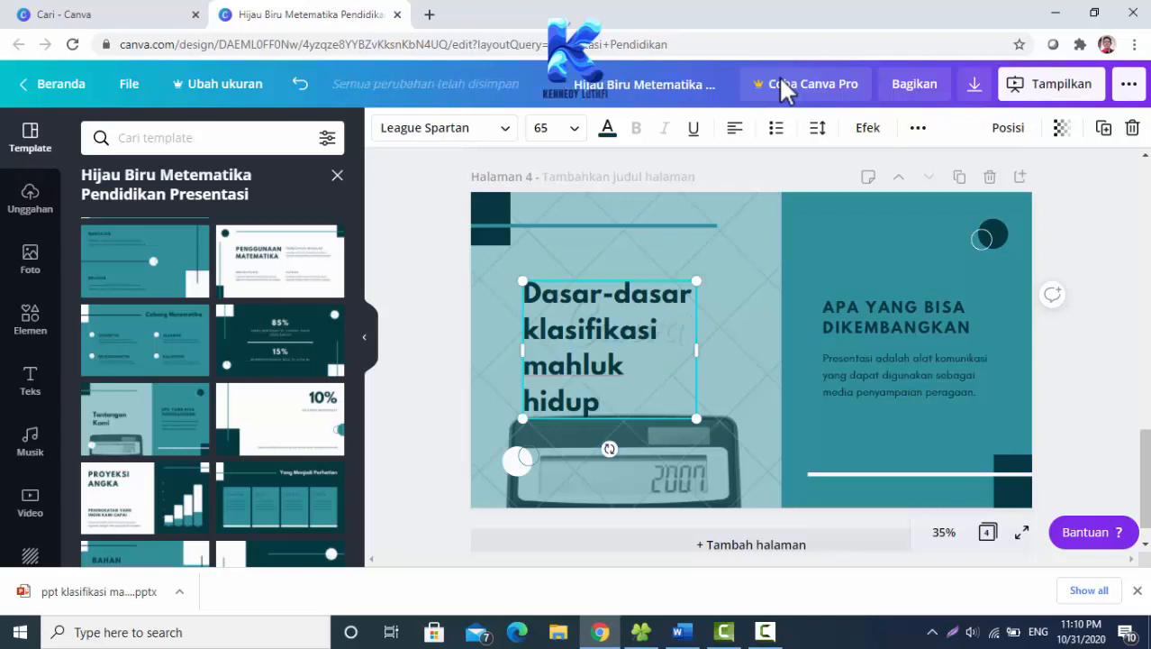
- Widen the page 4 title's text box on both sides and reposition it above the calculator image
drag(696, 350, 732, 350)
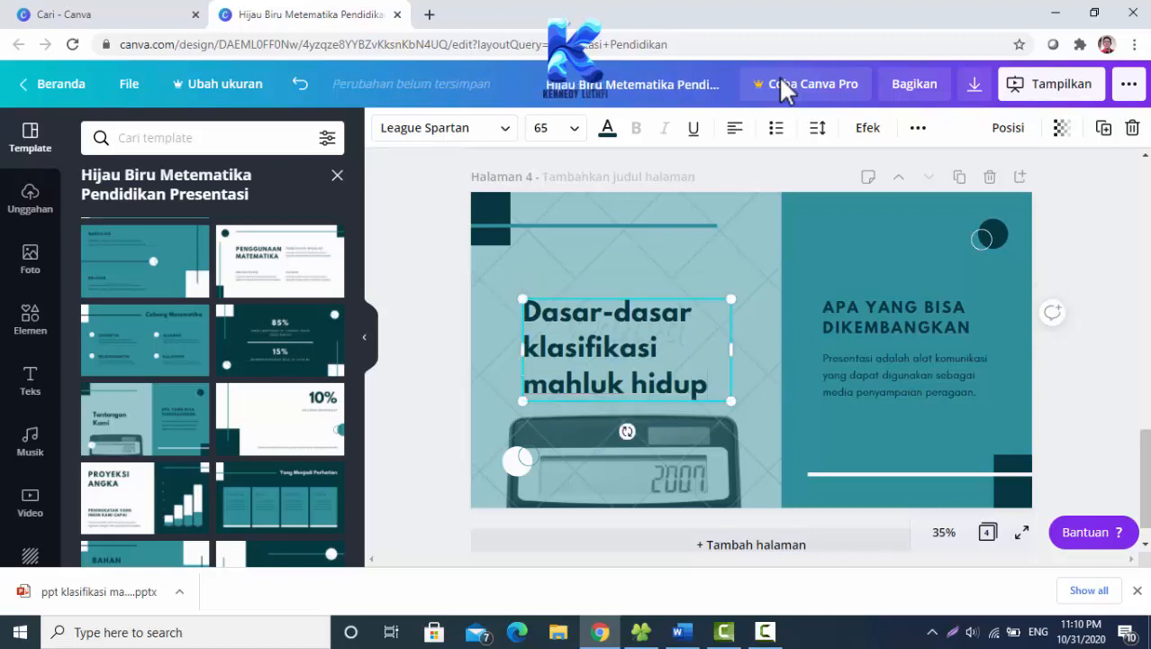
drag(523, 349, 486, 349)
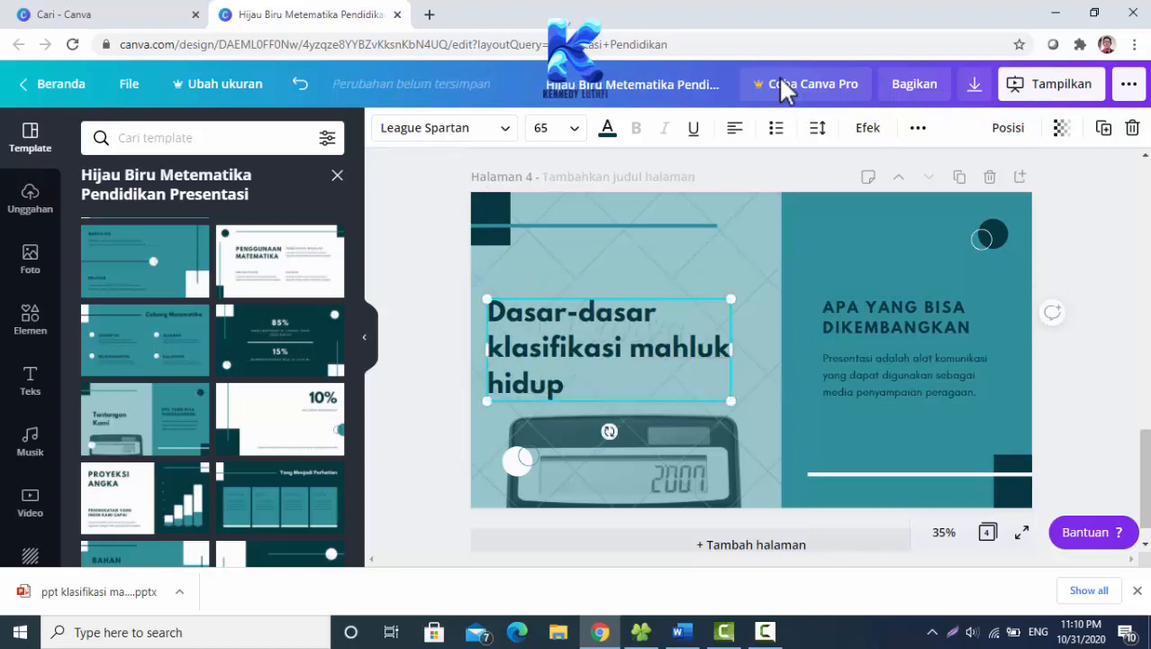
drag(730, 350, 751, 350)
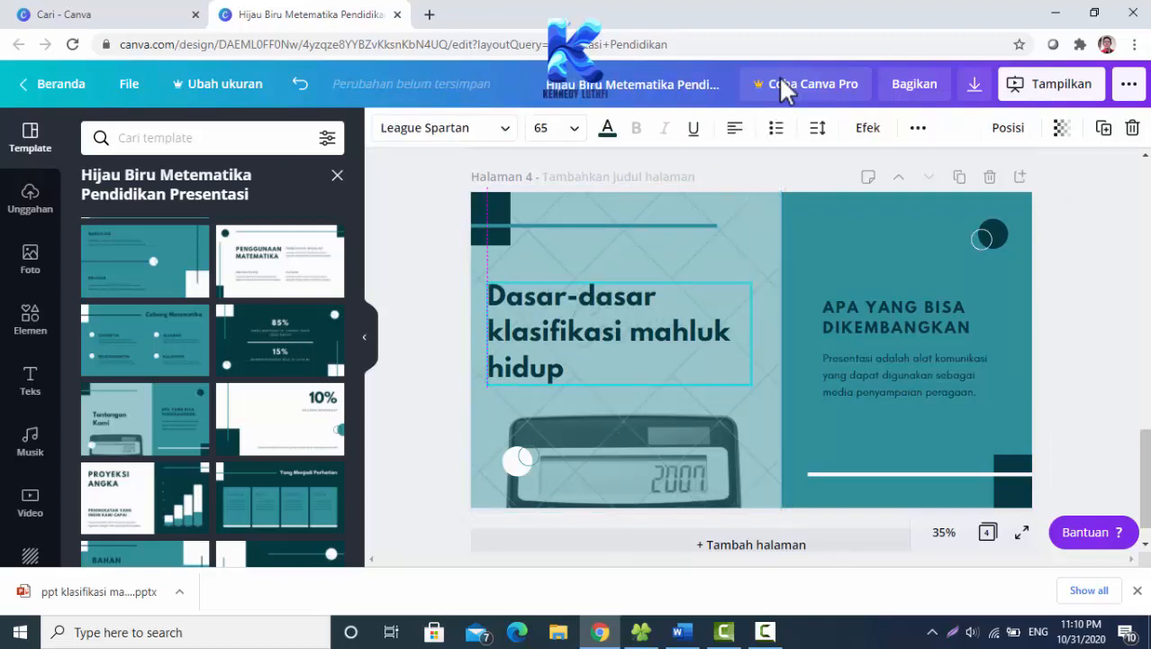
drag(614, 338, 621, 339)
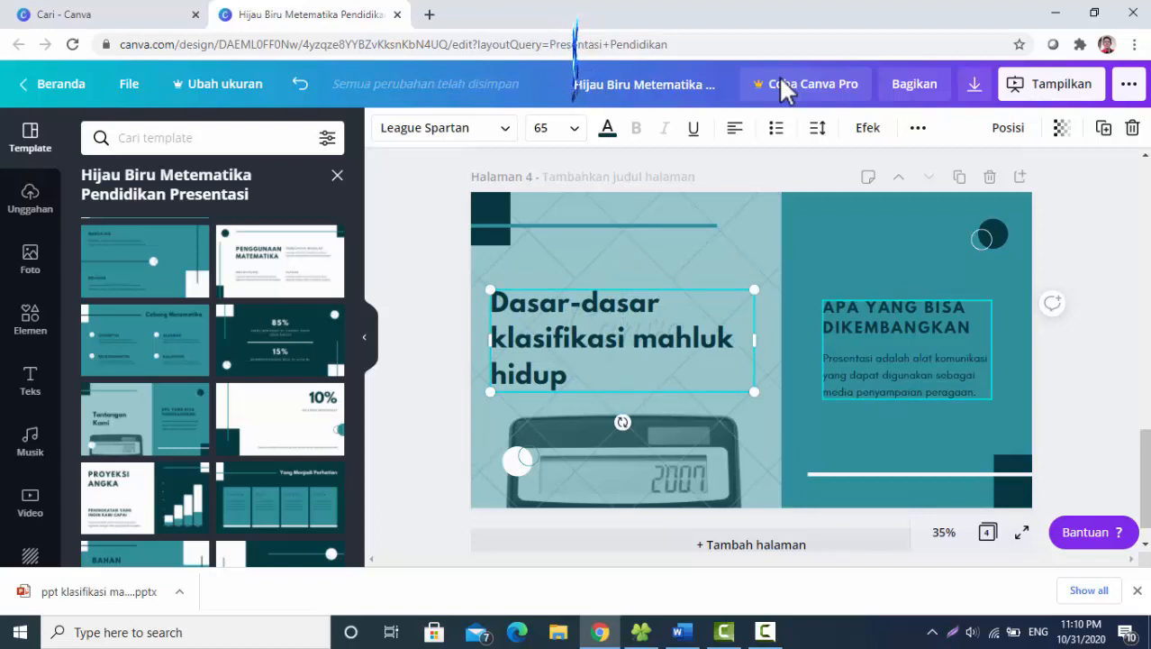
- Copy the three numbered points under Dasar-dasar klasifikasi mahluk hidup in Word and return to page 4 in Canva
key(Tab)
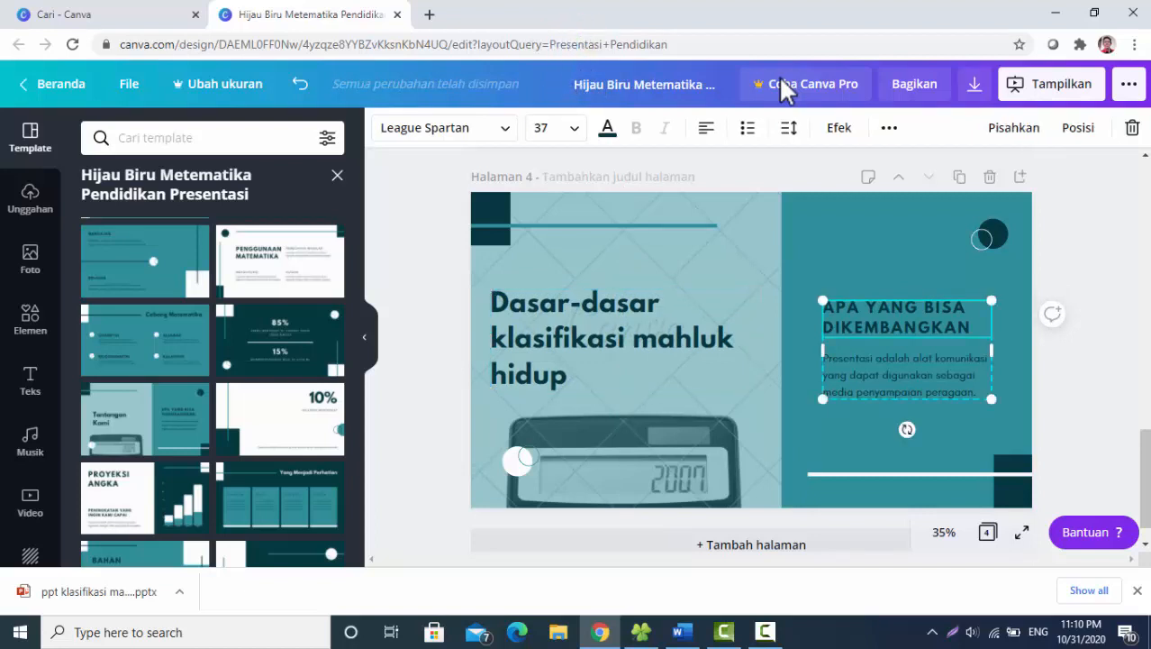
key(alt+Tab)
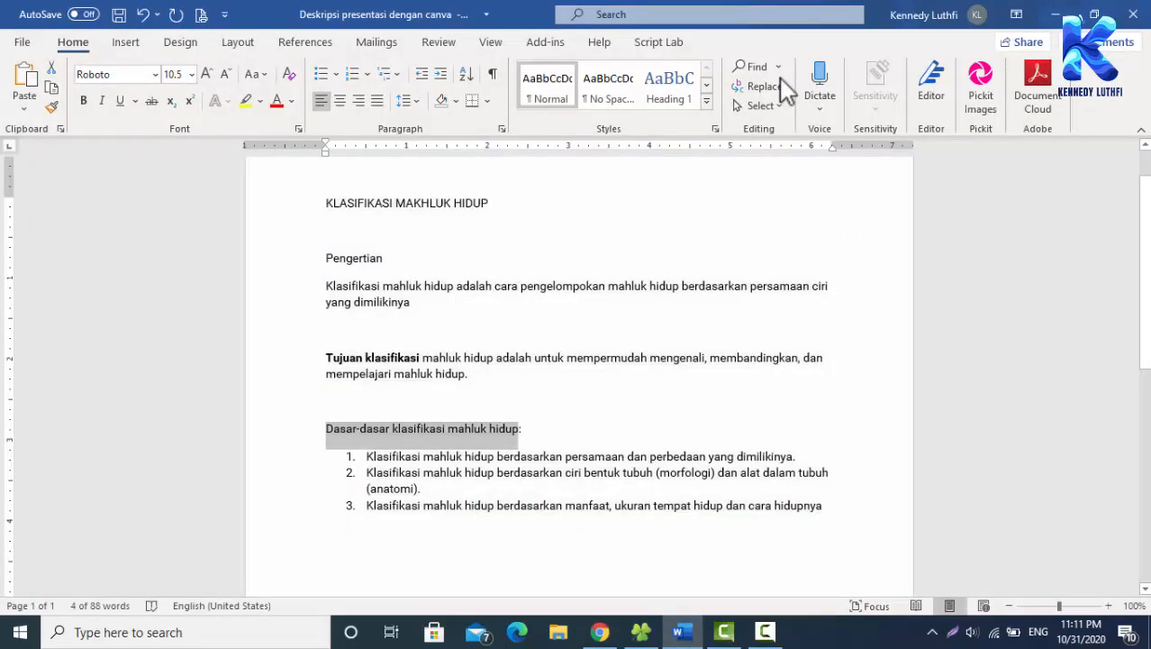
drag(366, 456, 825, 510)
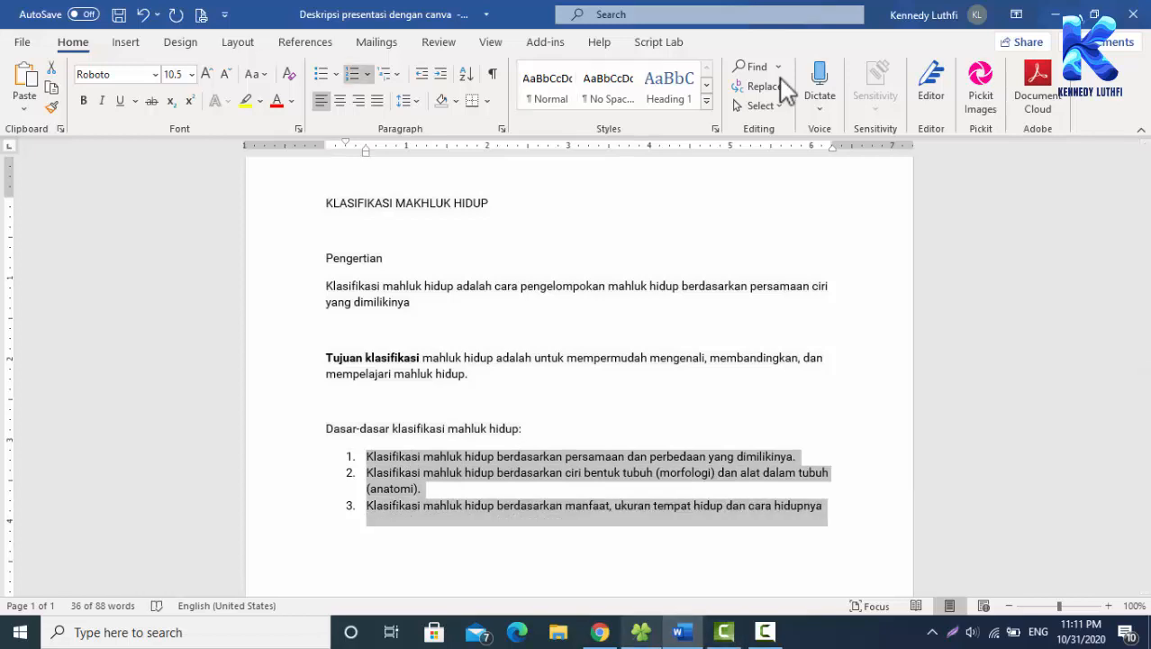
key(alt+Tab)
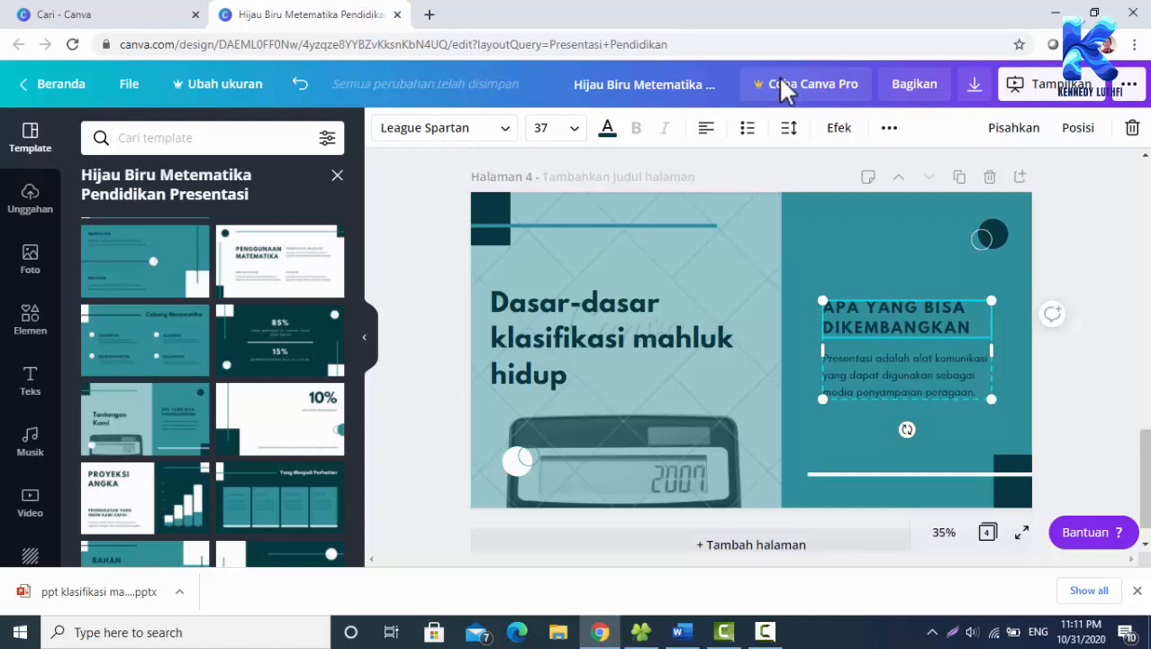
- Delete the APA YANG BISA DIKEMBANGKAN heading on page 4 and move the description below it upward
key(BackSpace)
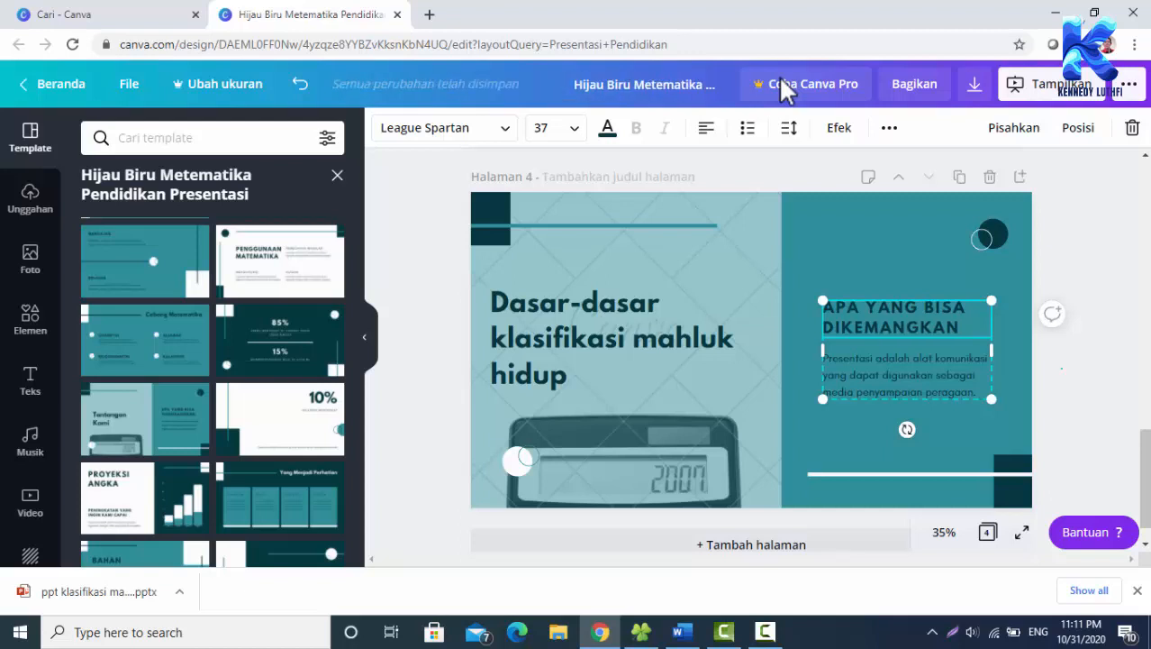
key(Delete)
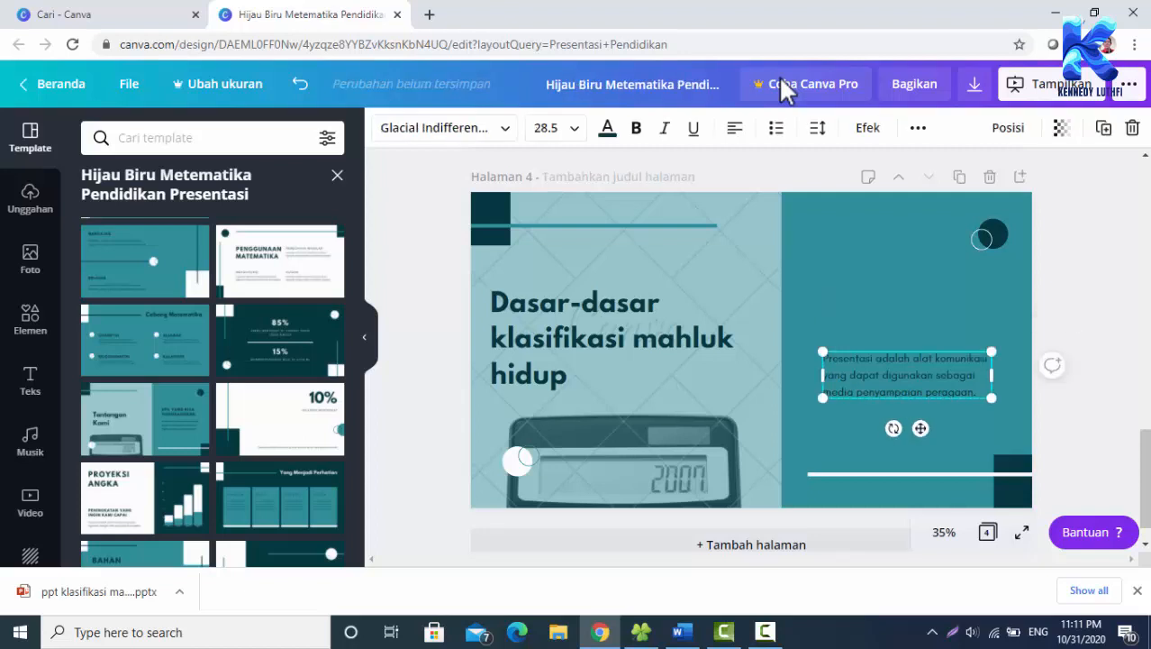
drag(907, 375, 908, 335)
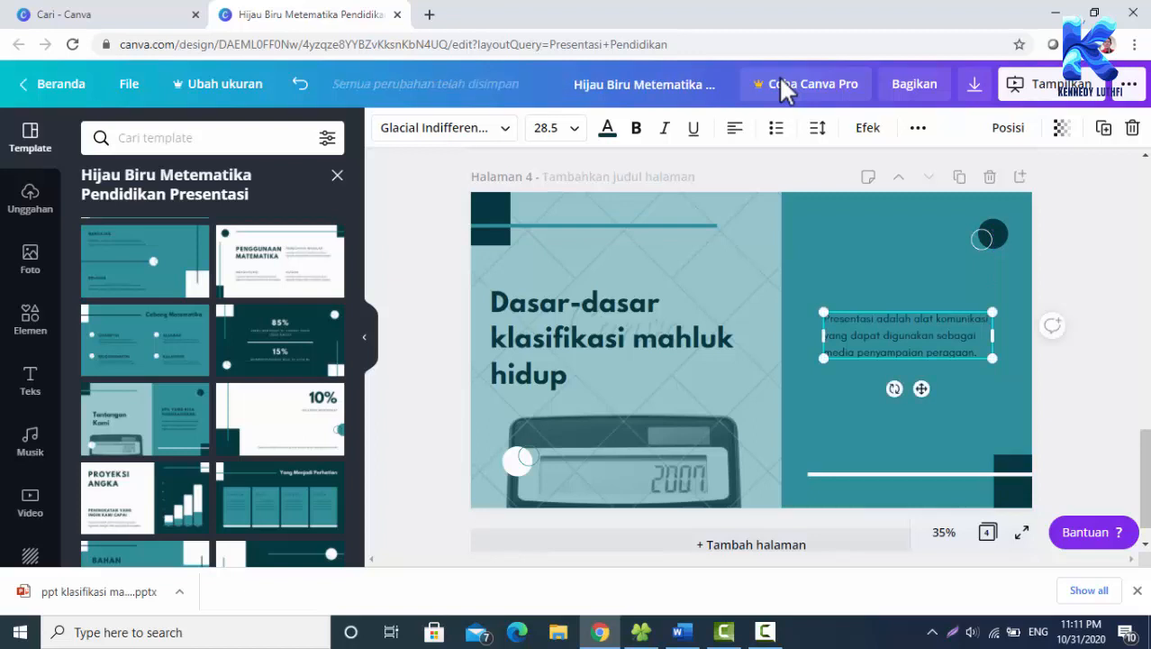
- Replace the page 4 description with the three numbered points copied from Word and widen its text box on both sides
key(ctrl+a)
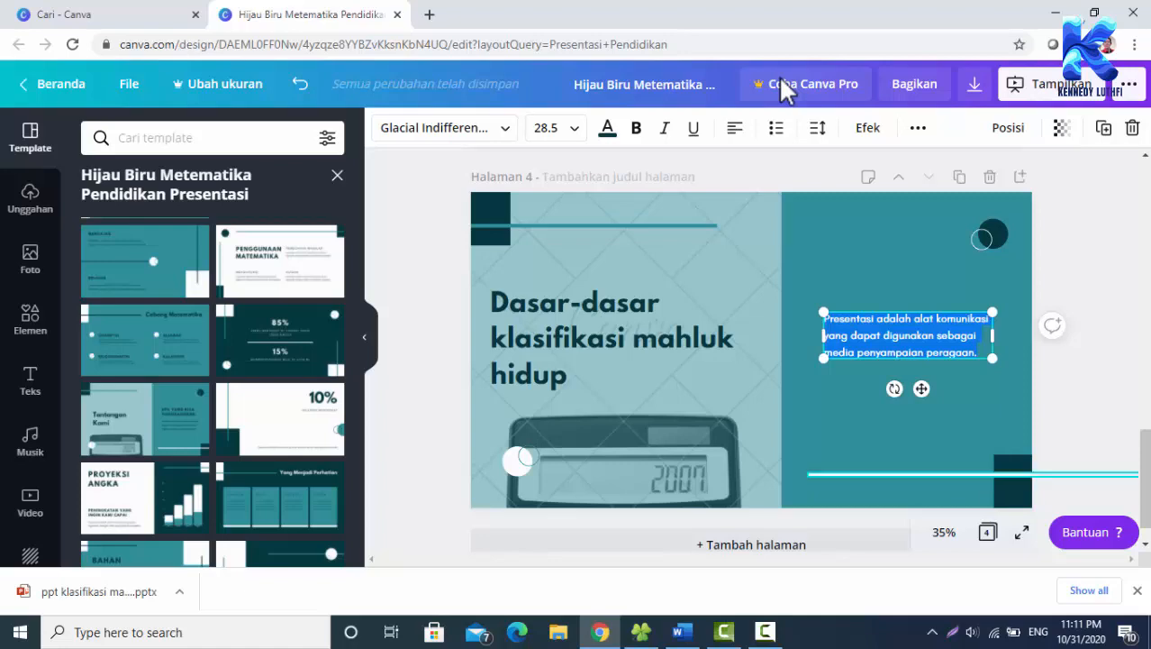
click(682, 632)
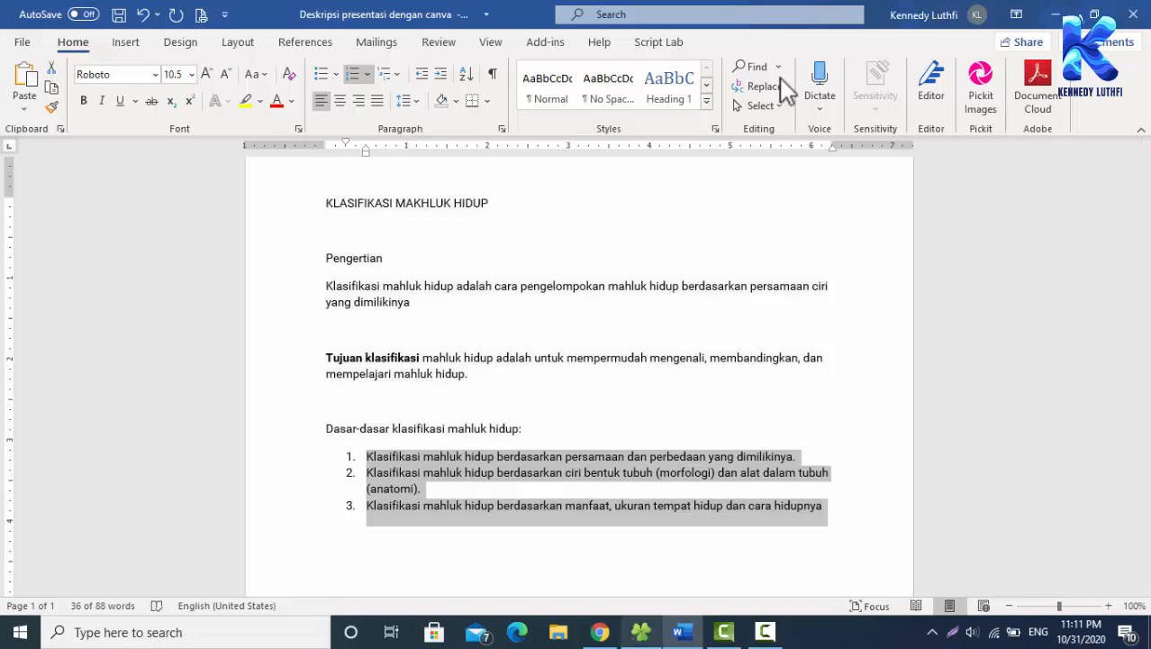
click(599, 632)
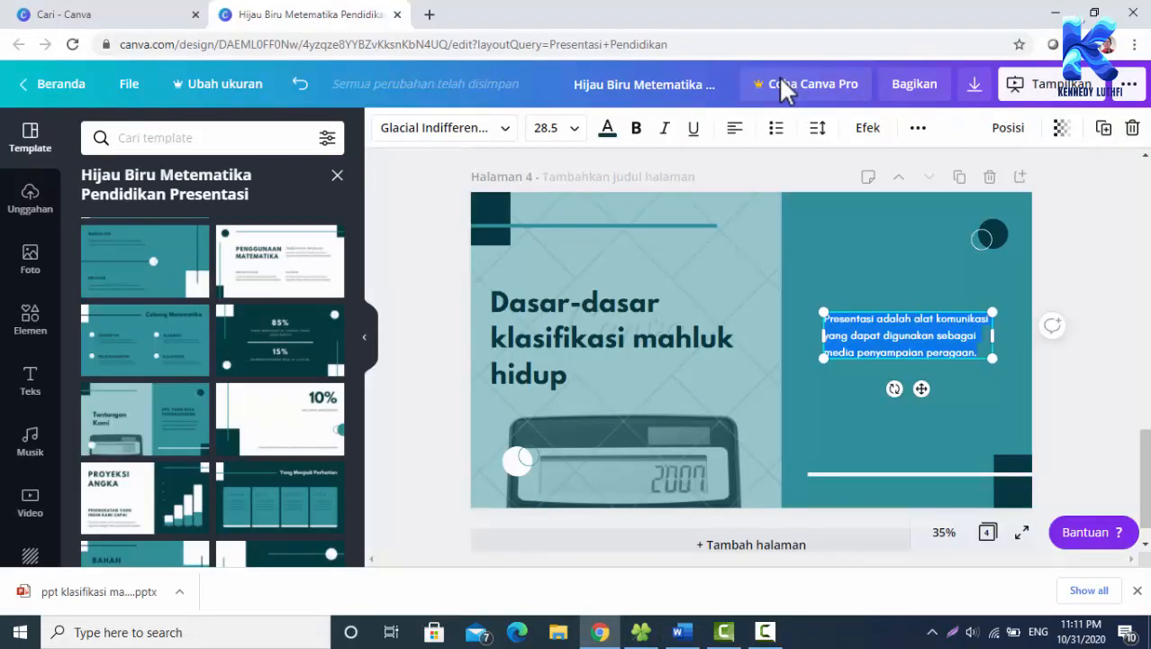
text(1. Klasifikasi mahluk hidup berdasarkan persamaan dan perbedaan yang dimilikinya. 2. Klasifikasi mahluk hidup berdasarkan ciri bentuk tubuh (morfologi) dan alat dalam tubuh (anatomi). 3. Klasifikasi mahluk hidup berdasarkan manfaat, ukuran tempat hidup dan cara hidupnya)
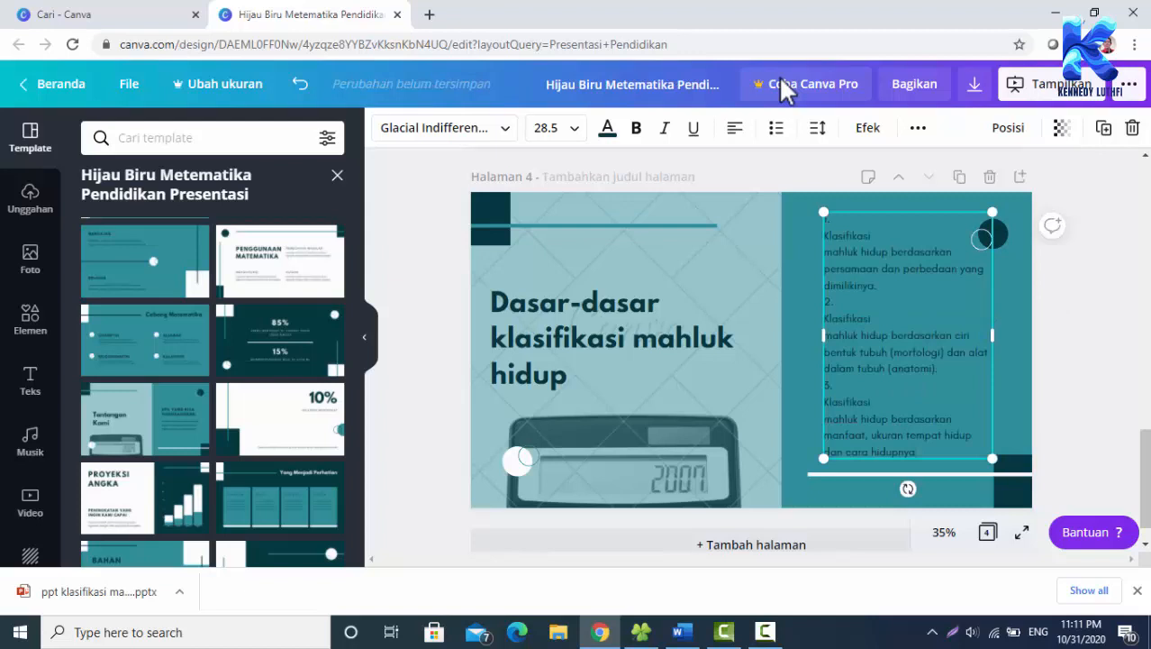
drag(824, 336, 808, 335)
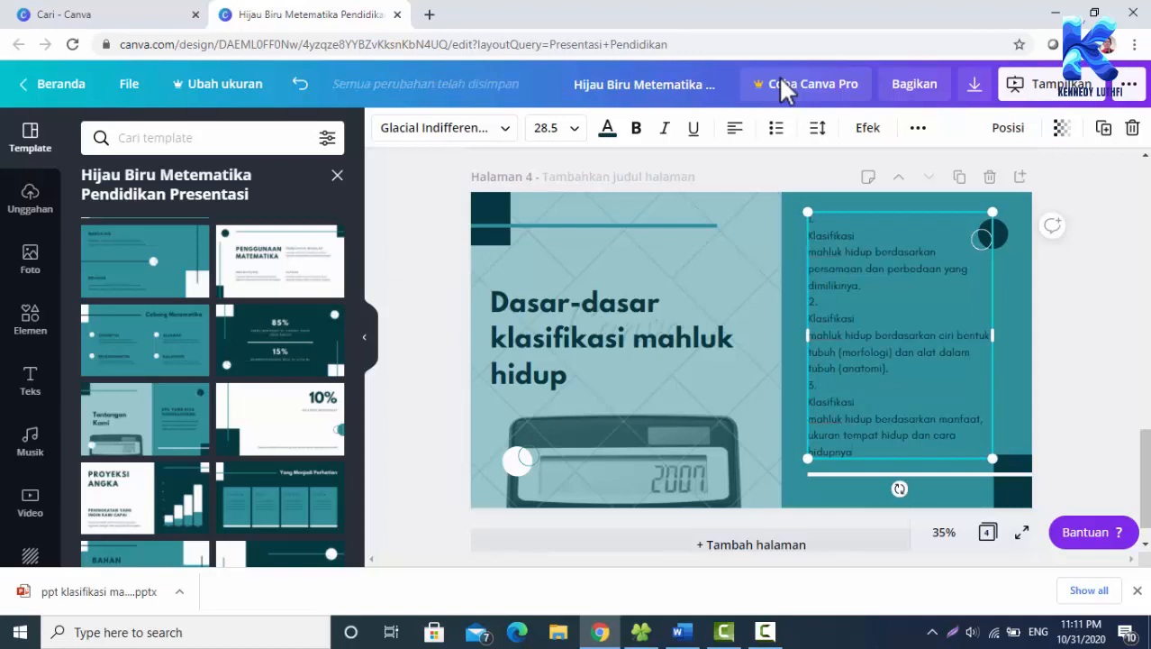
drag(991, 335, 1017, 335)
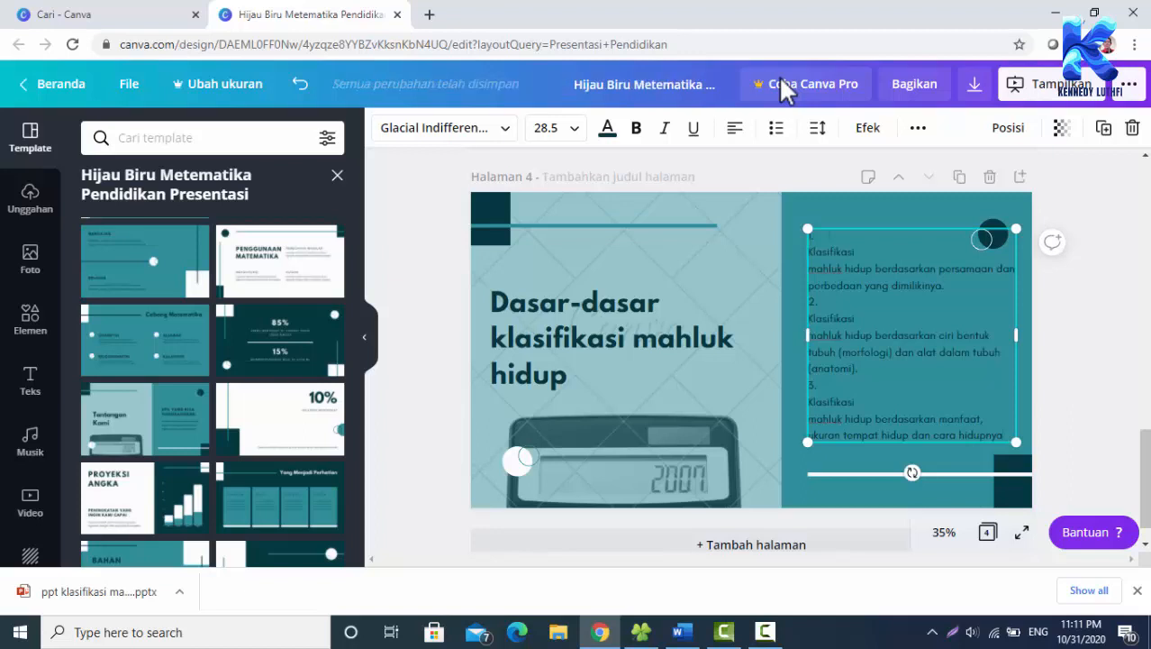
- Remove the stray line breaks in the three points so each number and its sentence run together as one paragraph
key(Delete)
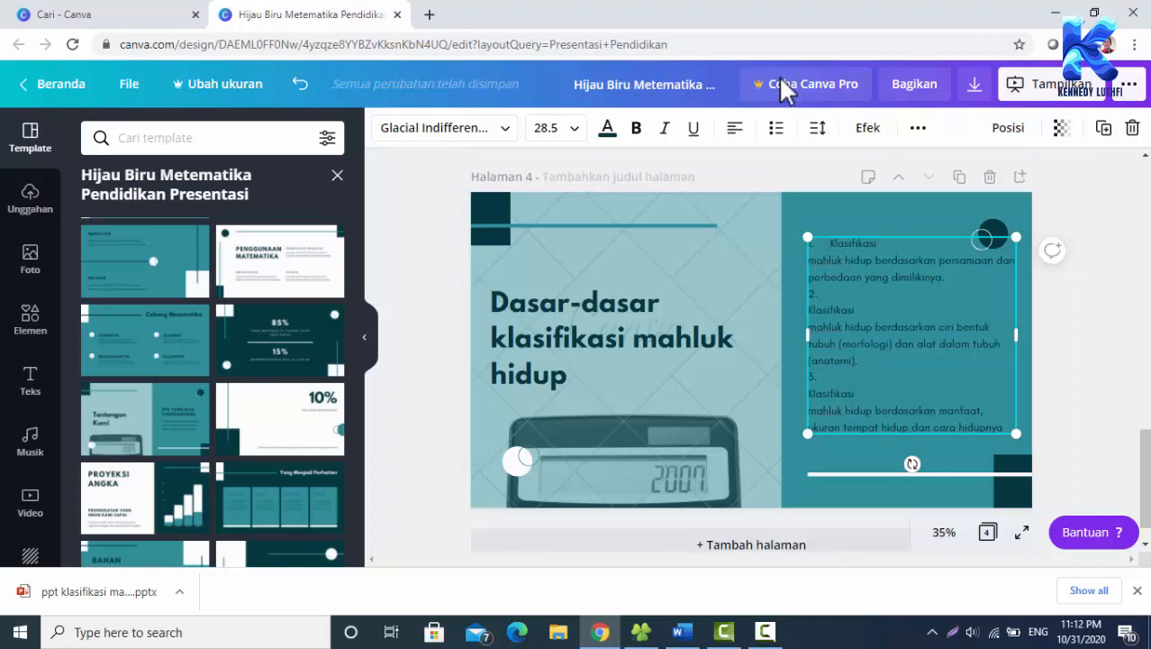
key(Down)
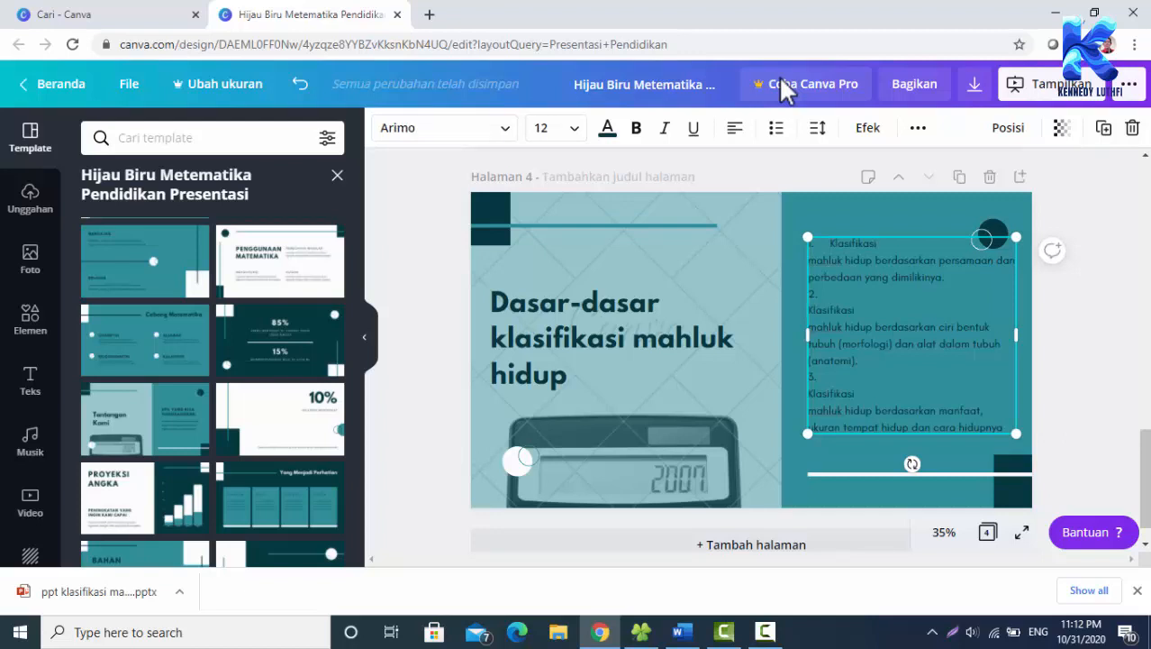
key(Delete)
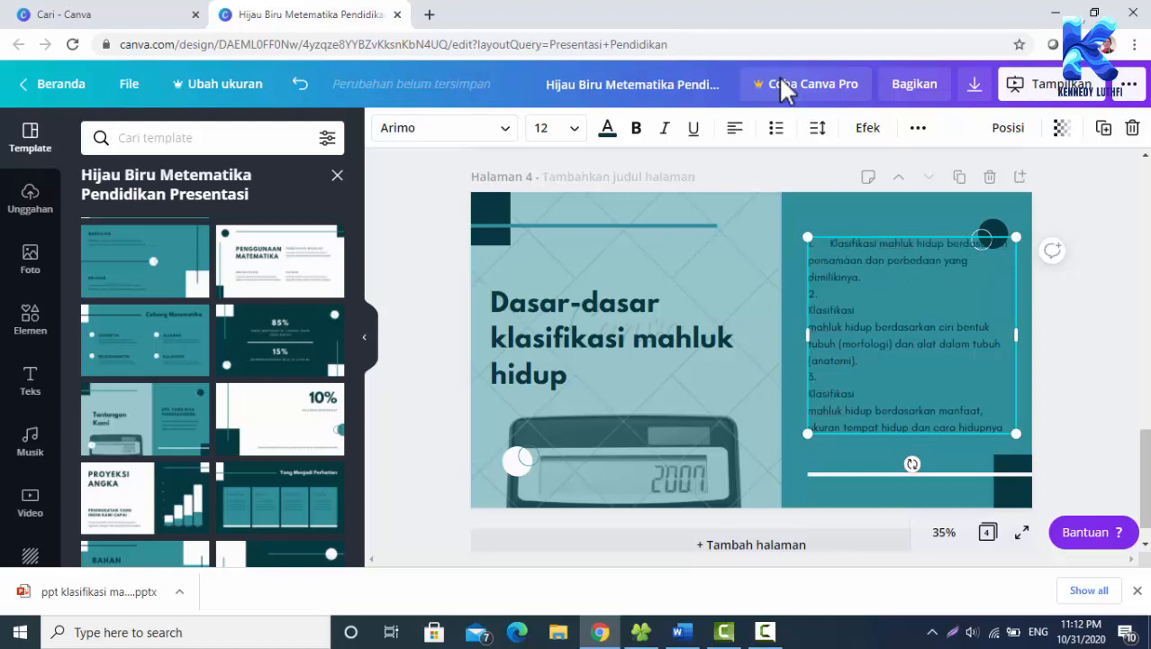
key(Down)
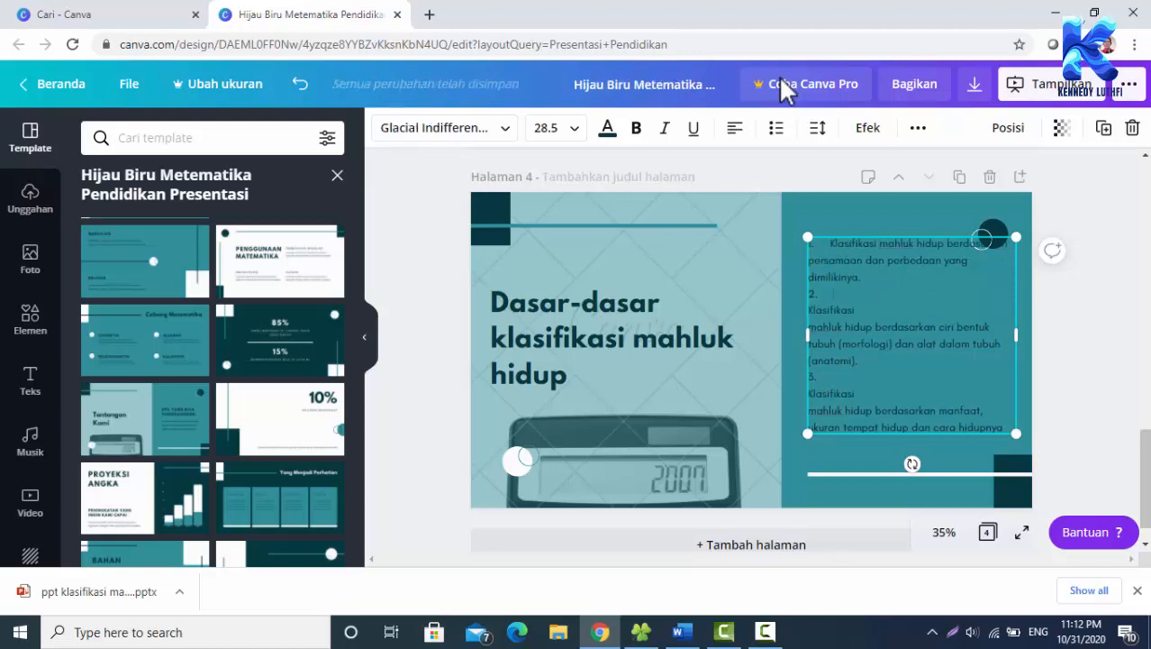
key(Delete)
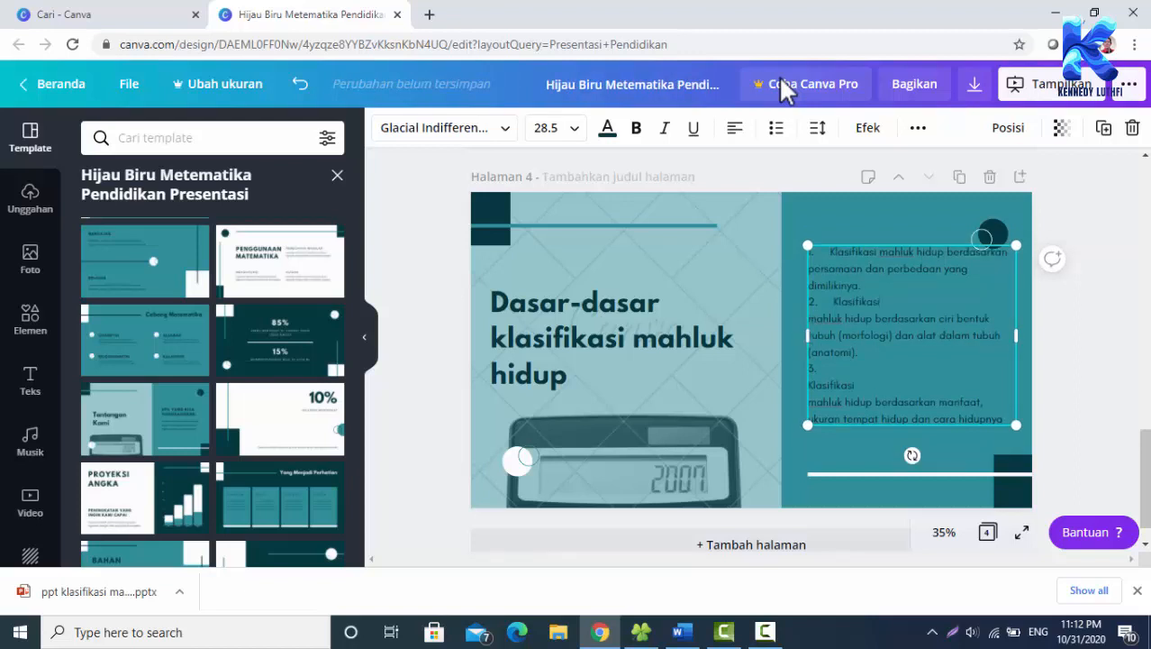
key(Delete)
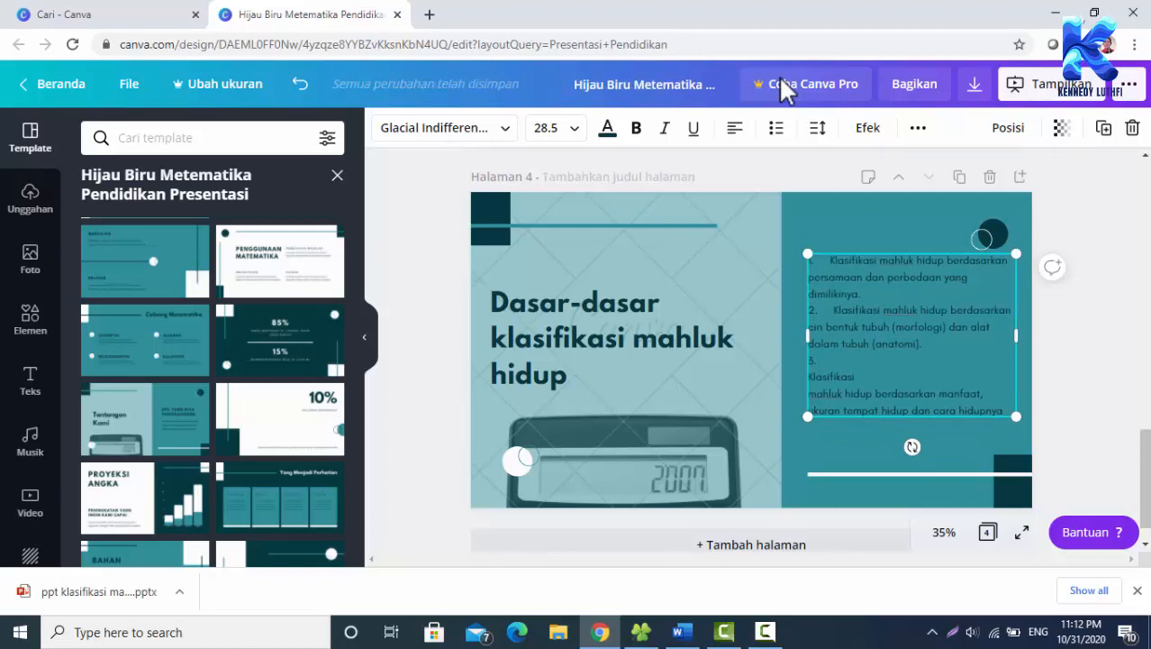
key(Delete)
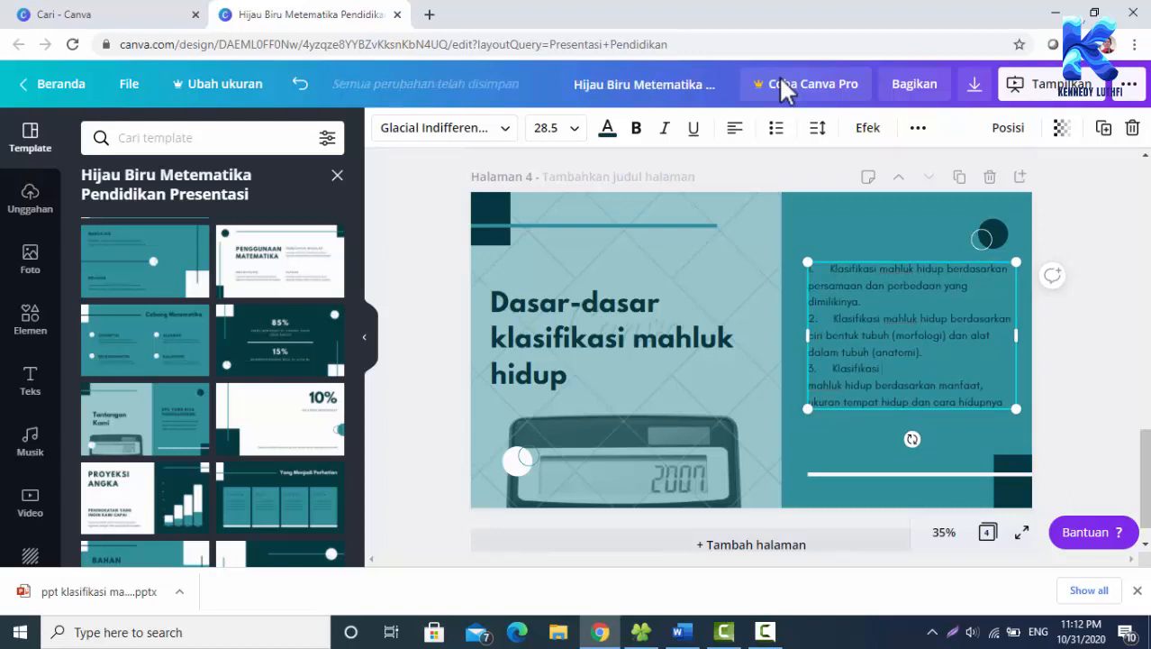
key(Delete)
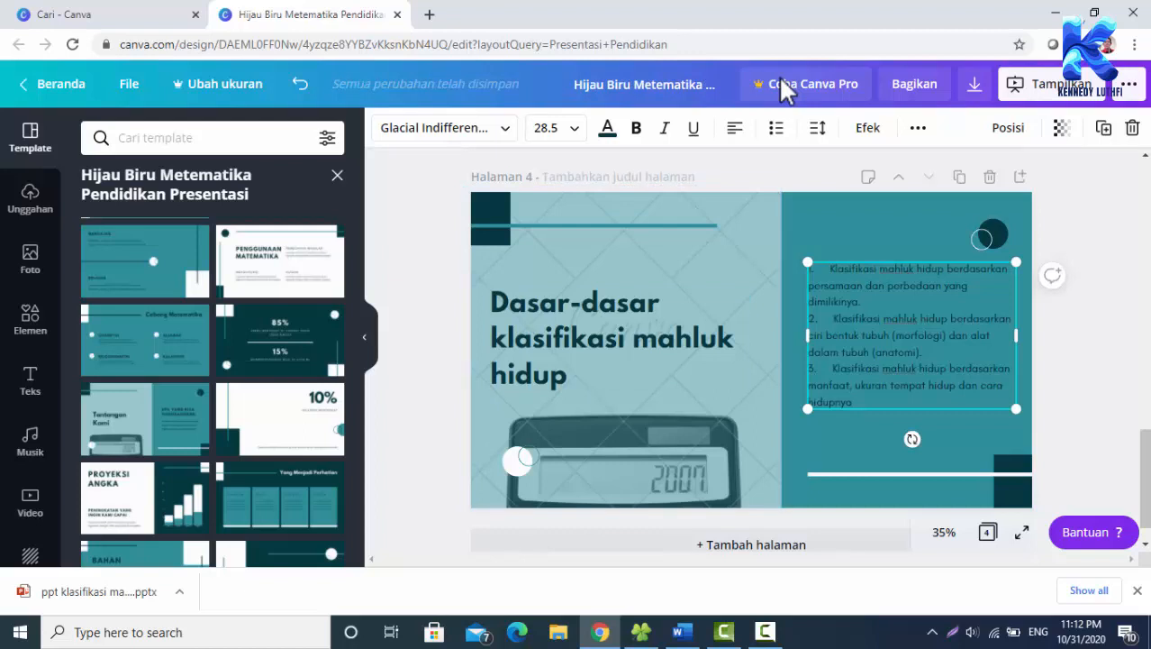
- Set the font size of the third numbered point to 36
key(Tab)
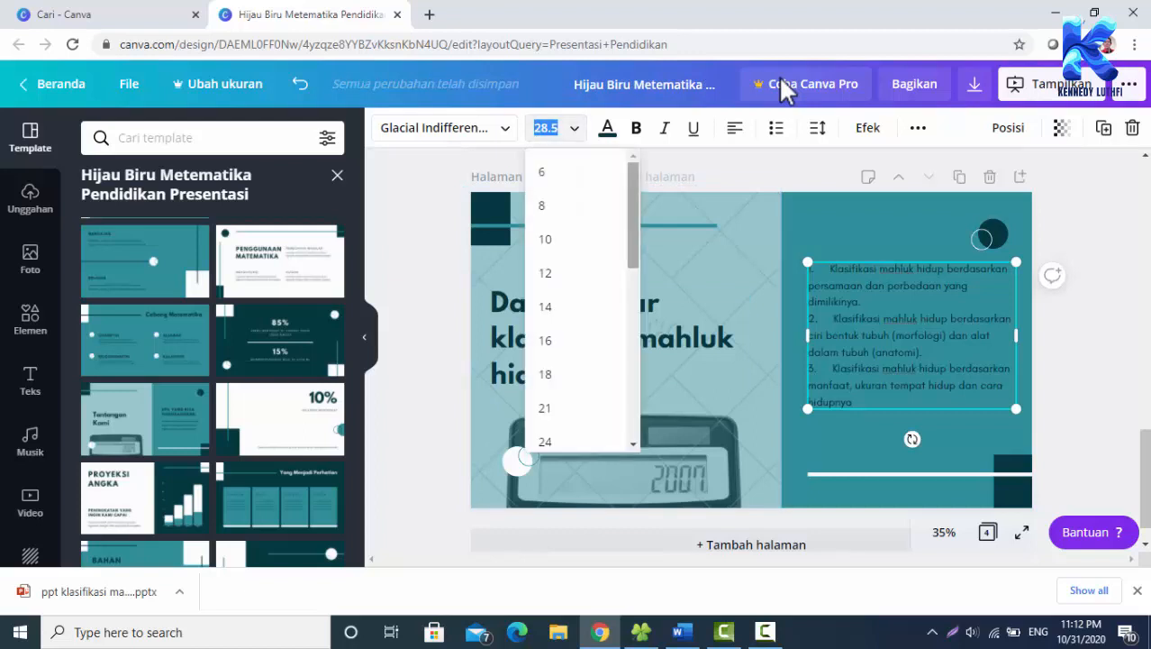
key(Down)
key(Down)
key(Down)
key(Down)
key(Down)
key(Down)
key(Down)
key(Down)
key(Down)
key(Down)
key(Down)
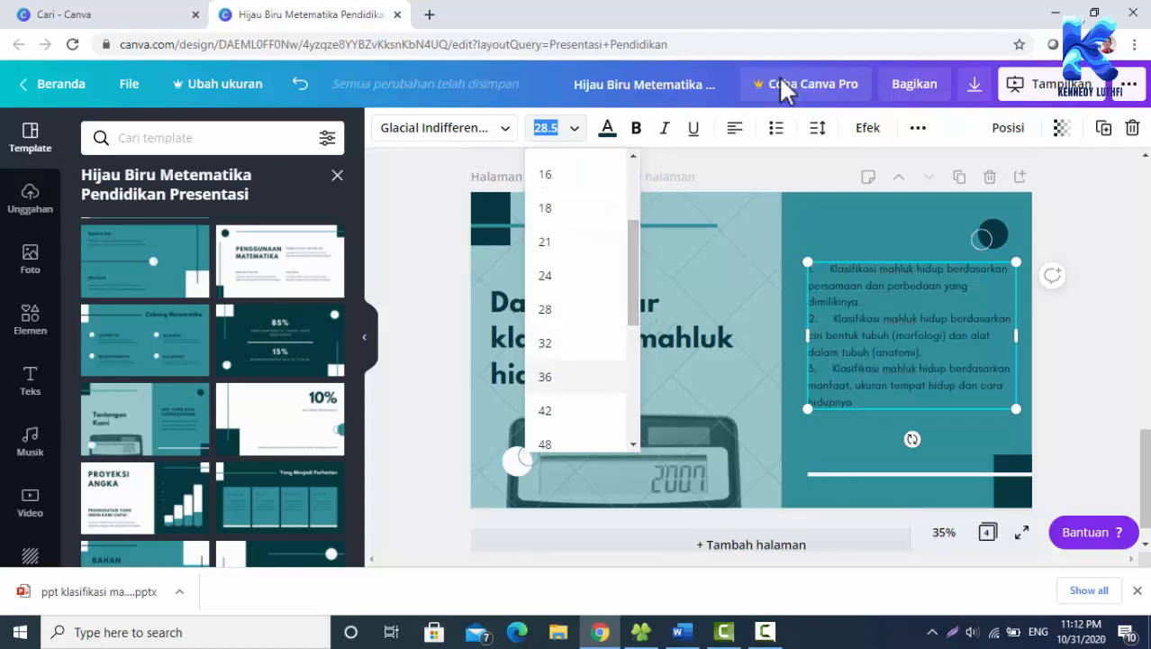
key(Return)
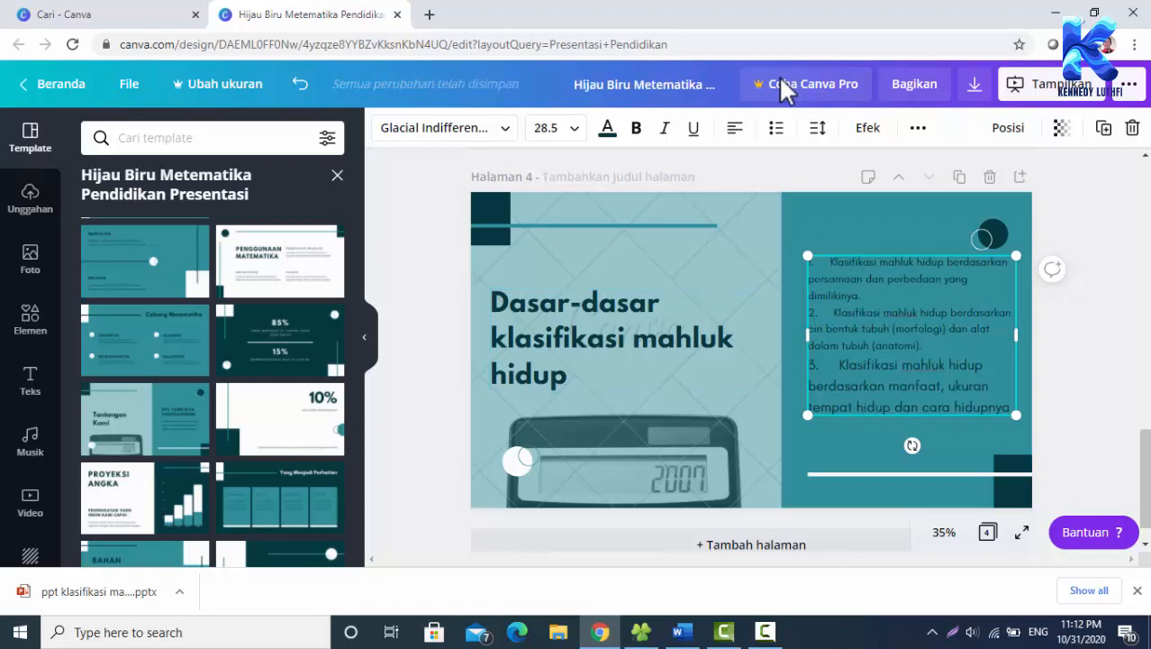
- Set the font size of all three numbered points on page 4 to 42
key(ctrl+a)
key(Tab)
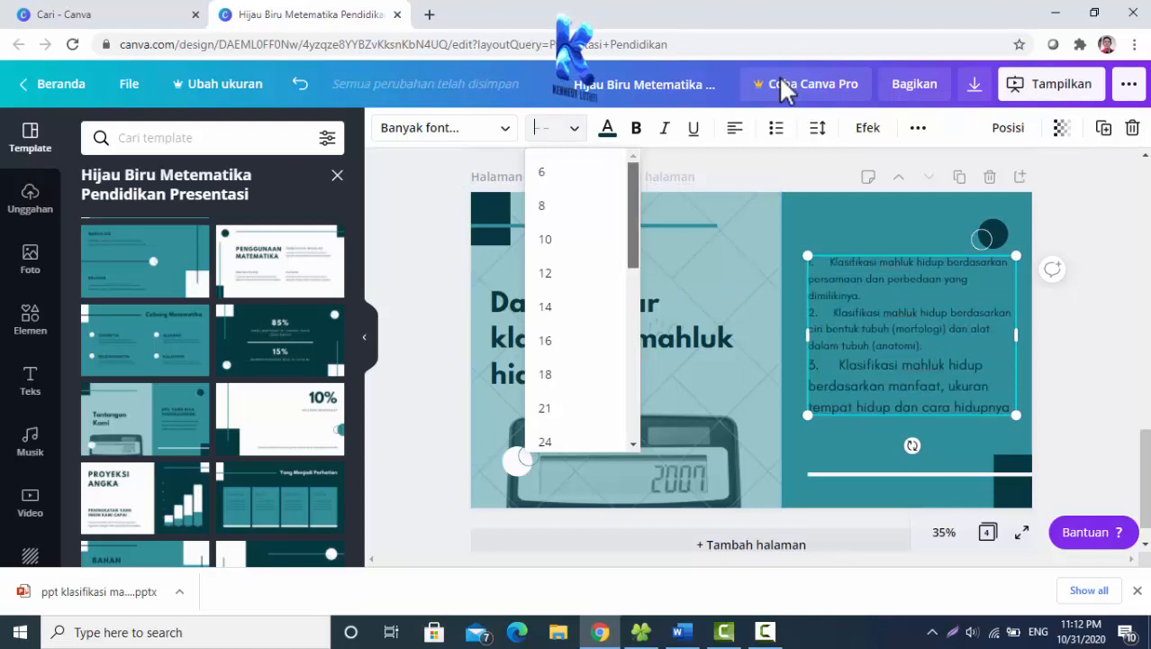
key(Down)
key(Down)
key(Down)
key(Down)
key(Down)
key(Down)
key(Down)
key(Down)
key(Down)
key(Down)
key(Down)
key(Down)
key(Down)
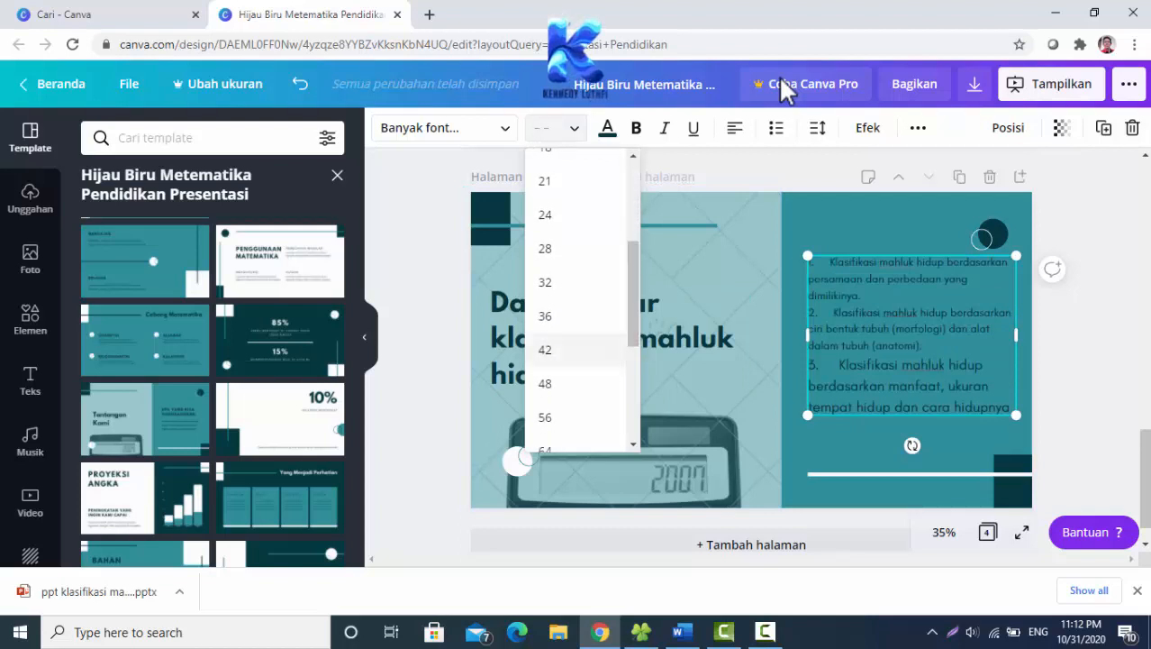
key(Return)
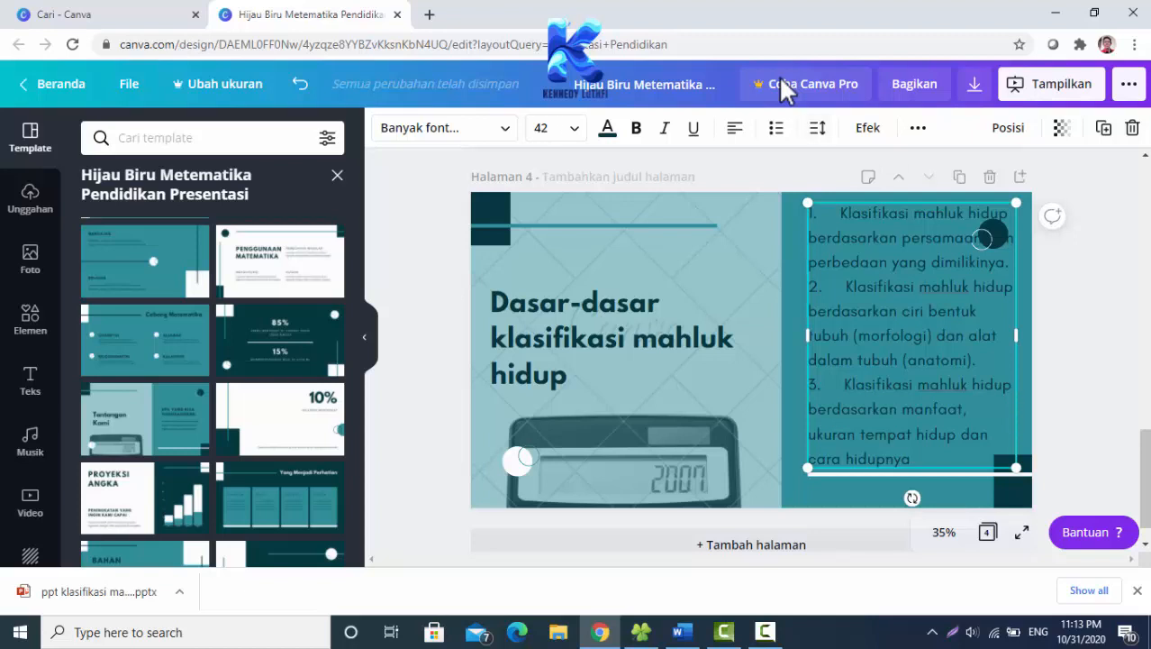
- Reduce the line height of the numbered points and move their text box slightly down, just above the white line
key(Return)
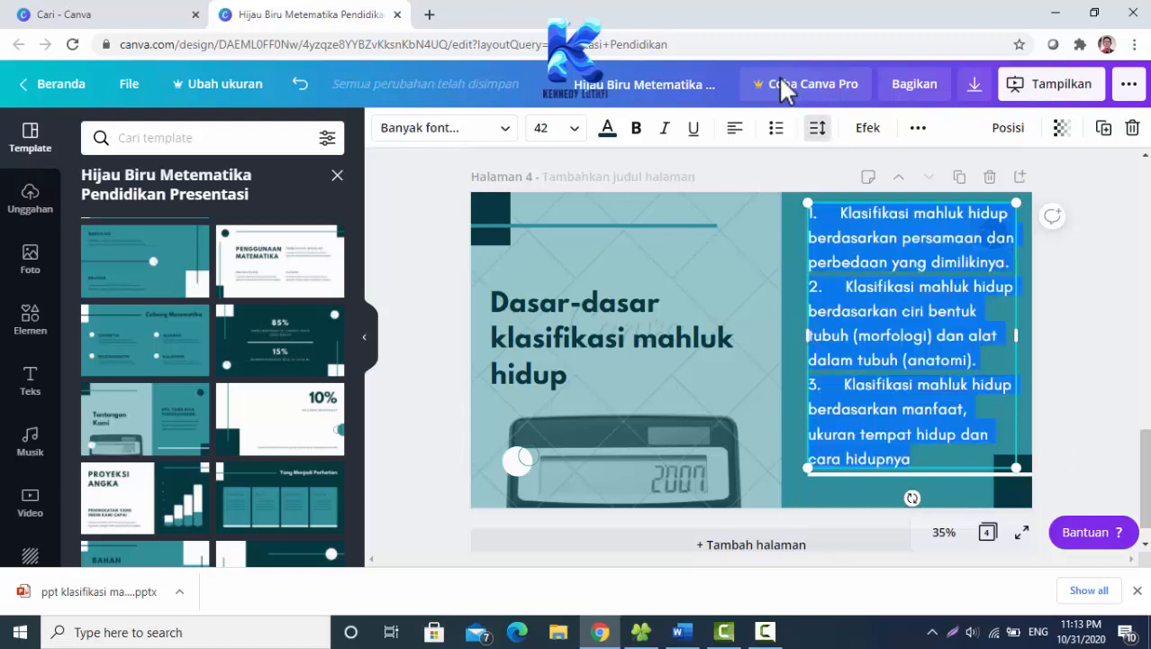
click(817, 127)
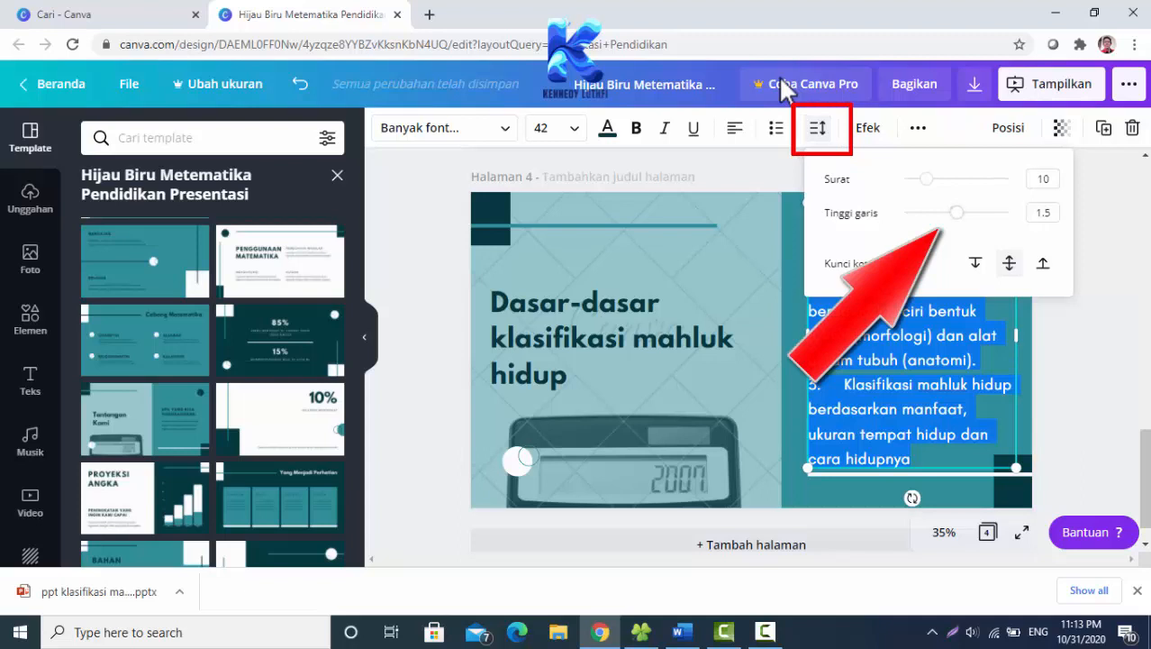
drag(956, 212, 951, 212)
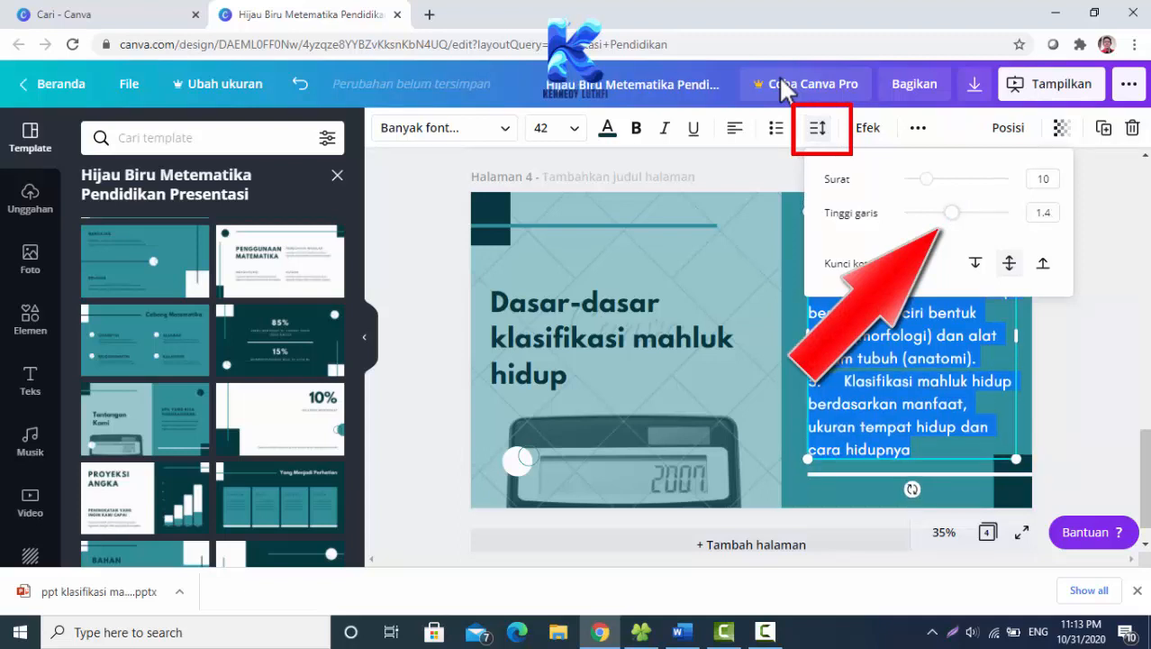
drag(952, 213, 941, 213)
click(1061, 359)
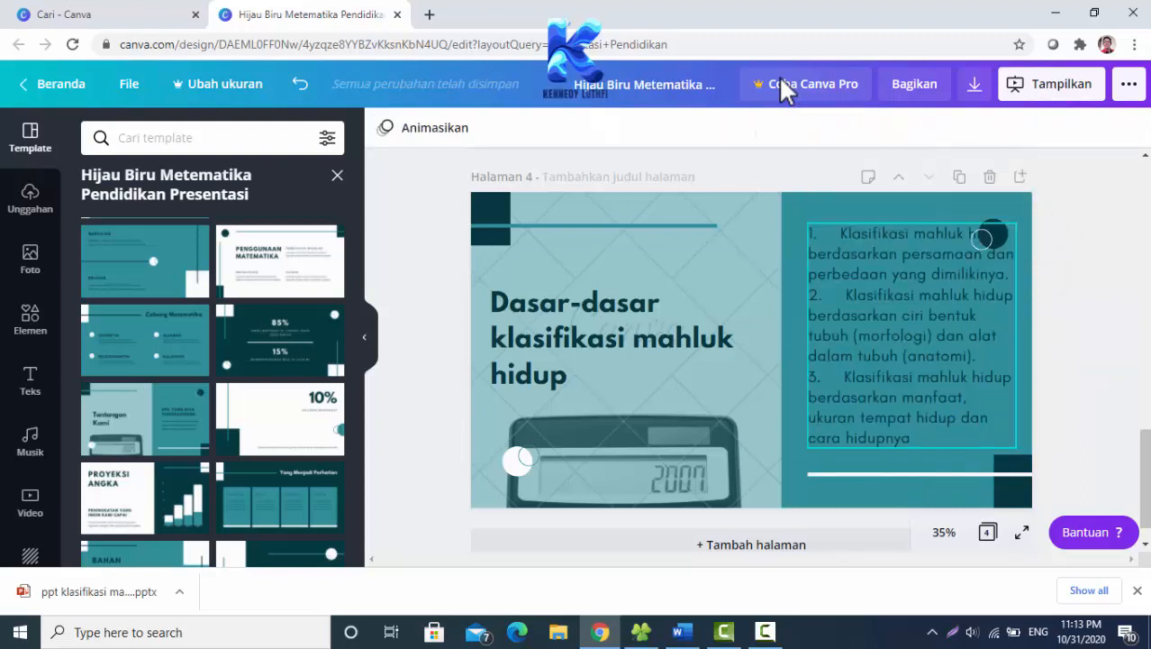
click(912, 335)
drag(912, 335, 904, 355)
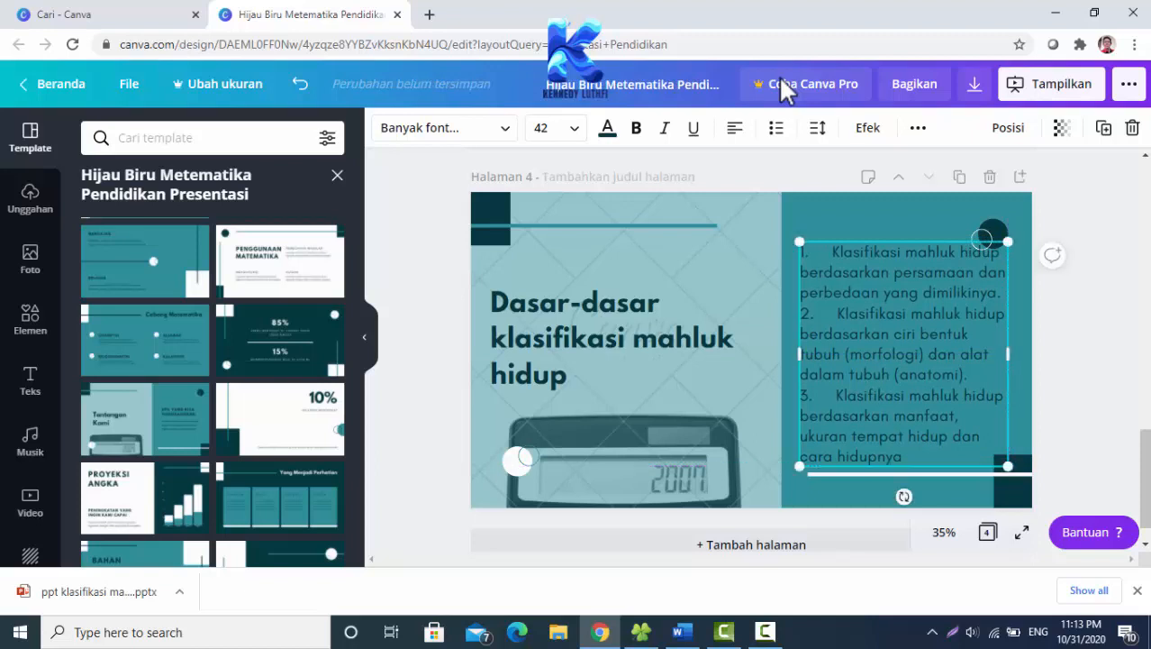
key(Escape)
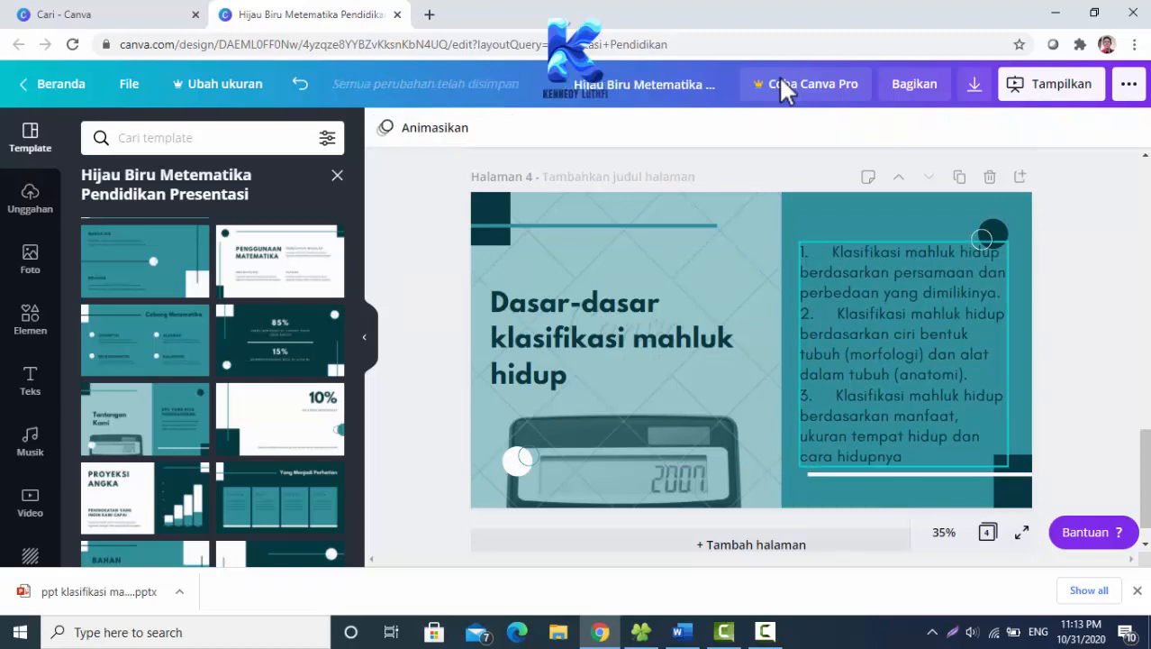
- Change the text colour of all three numbered points on page 4 to white #fdfdfd
key(Tab)
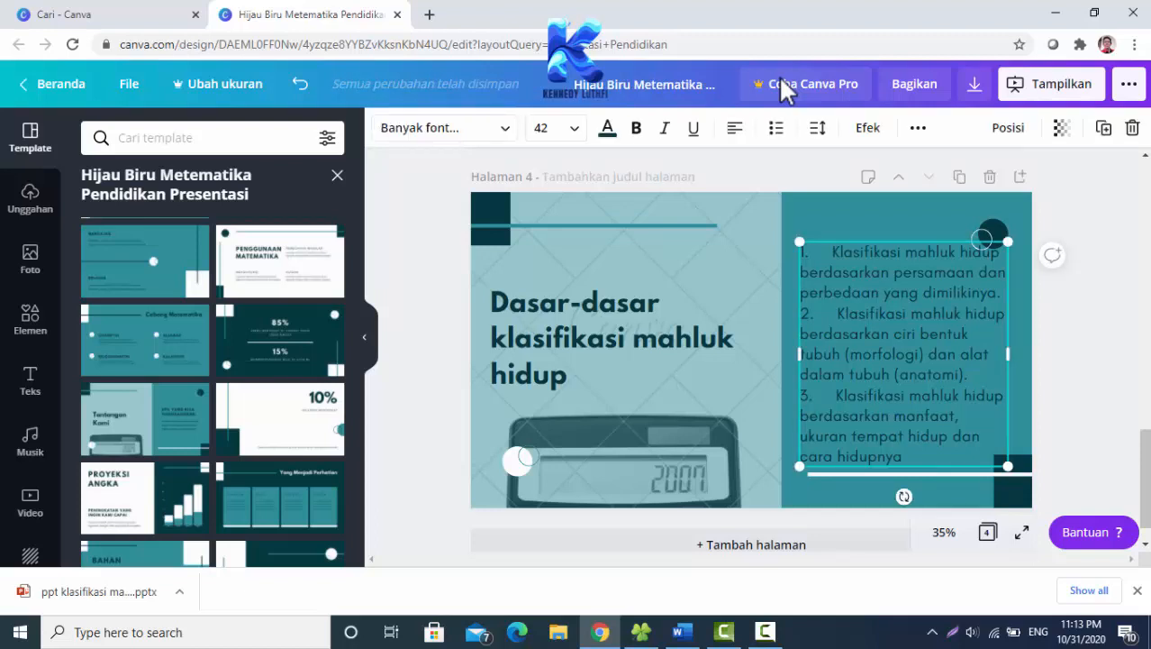
key(ctrl+a)
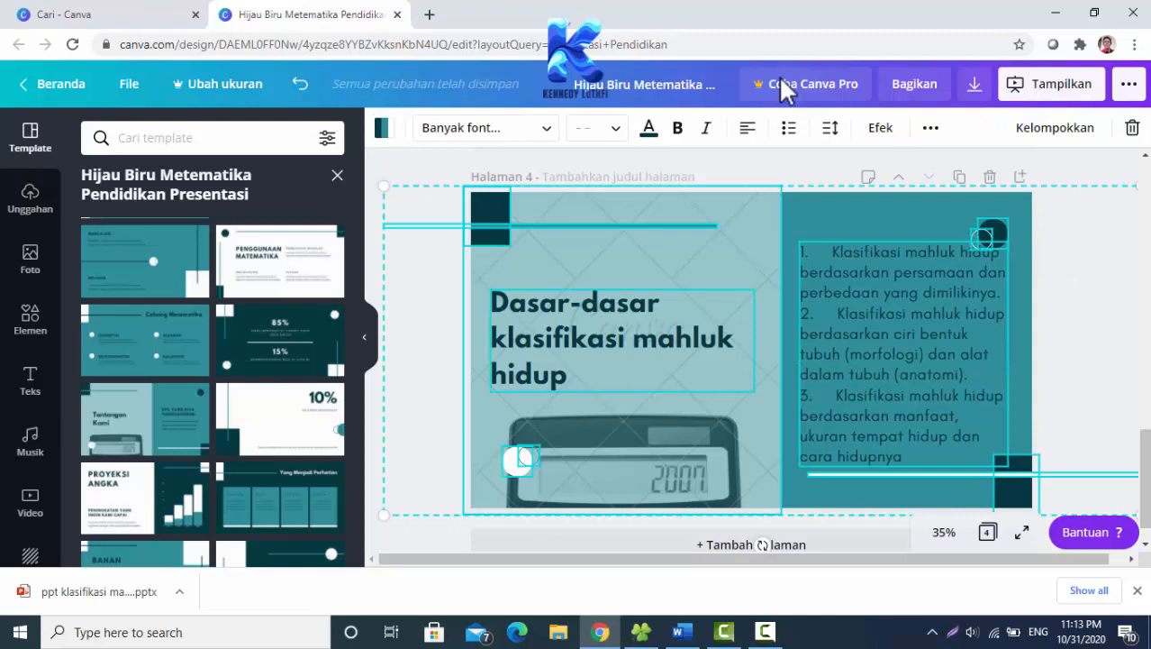
key(Escape)
key(Tab)
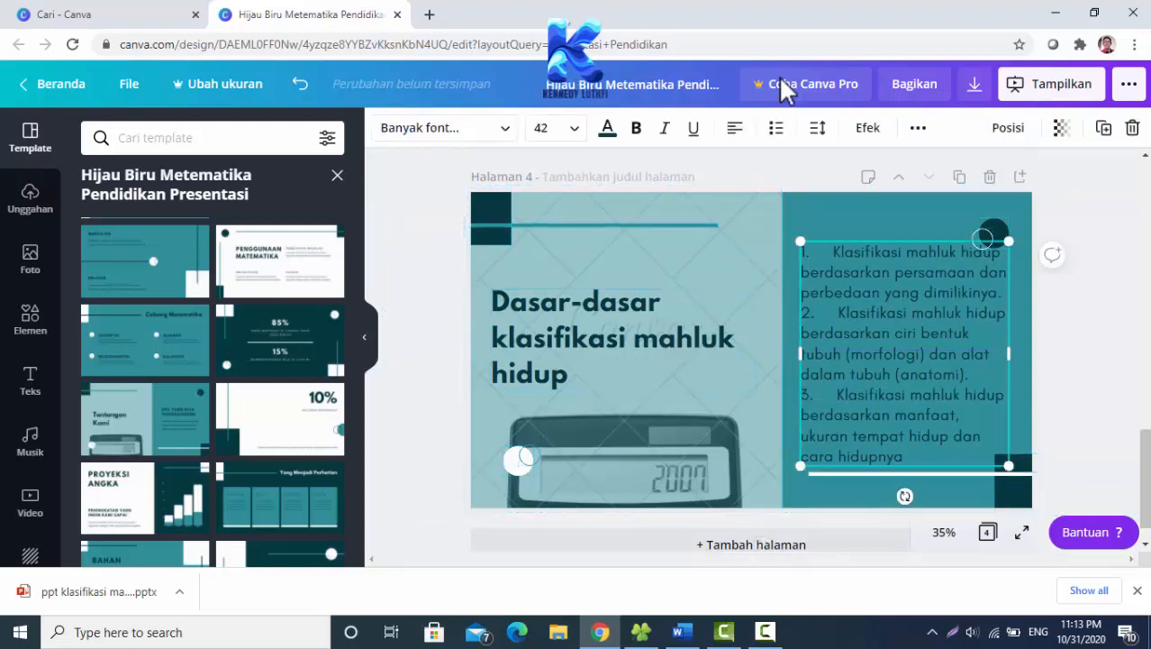
key(ctrl+a)
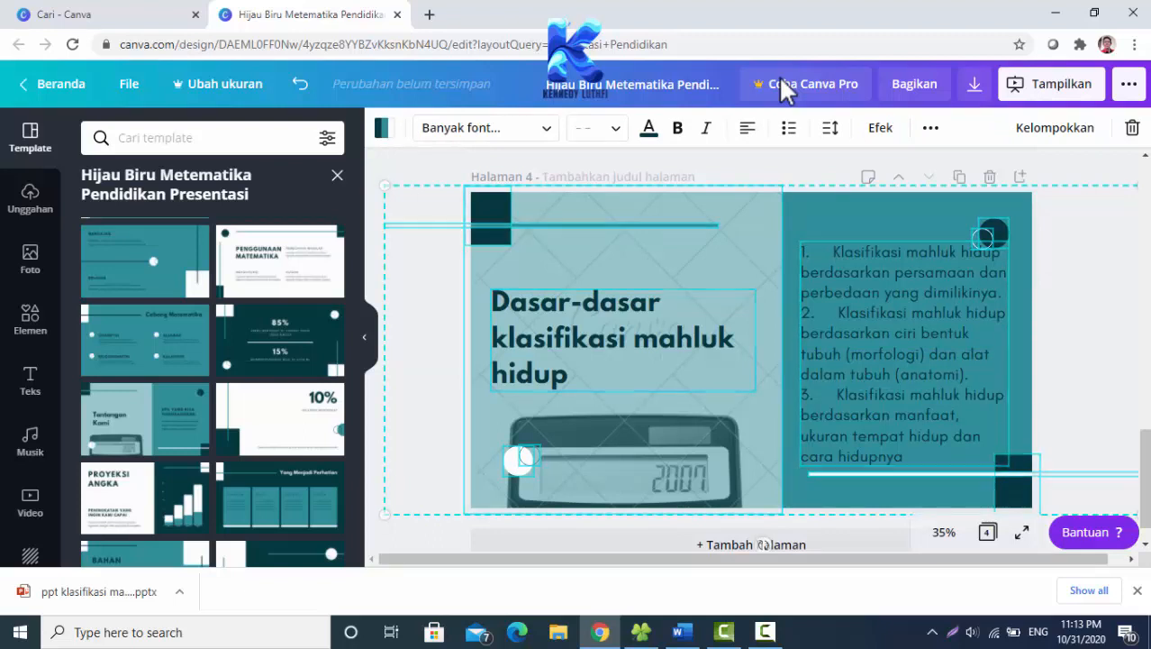
key(Escape)
key(Tab)
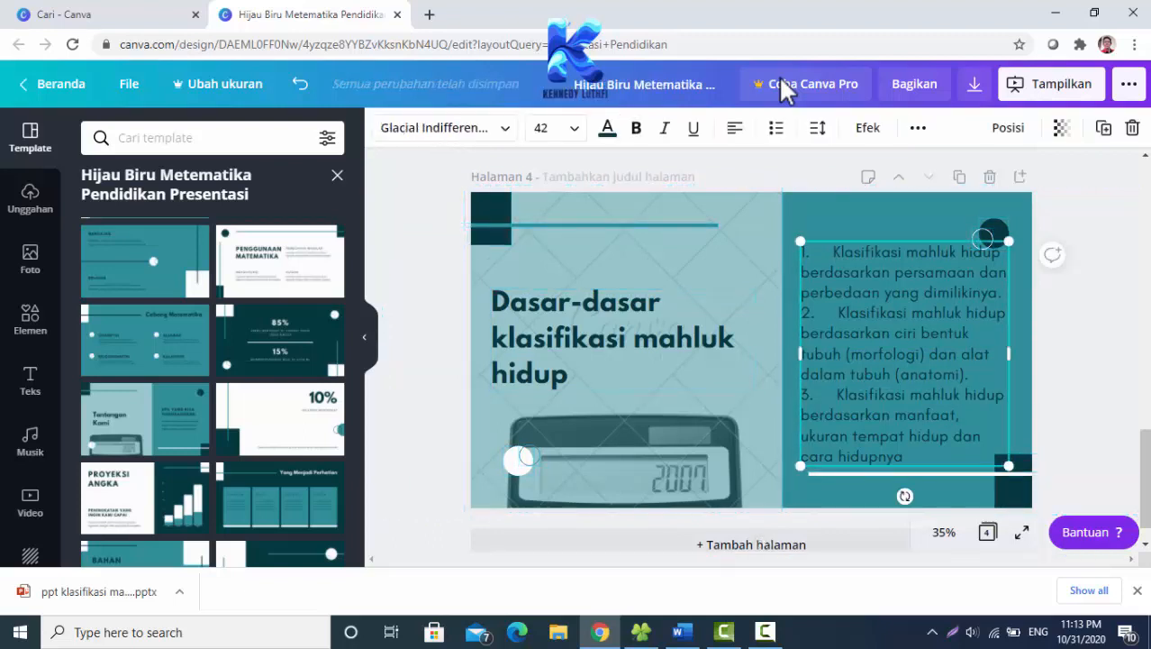
key(Return)
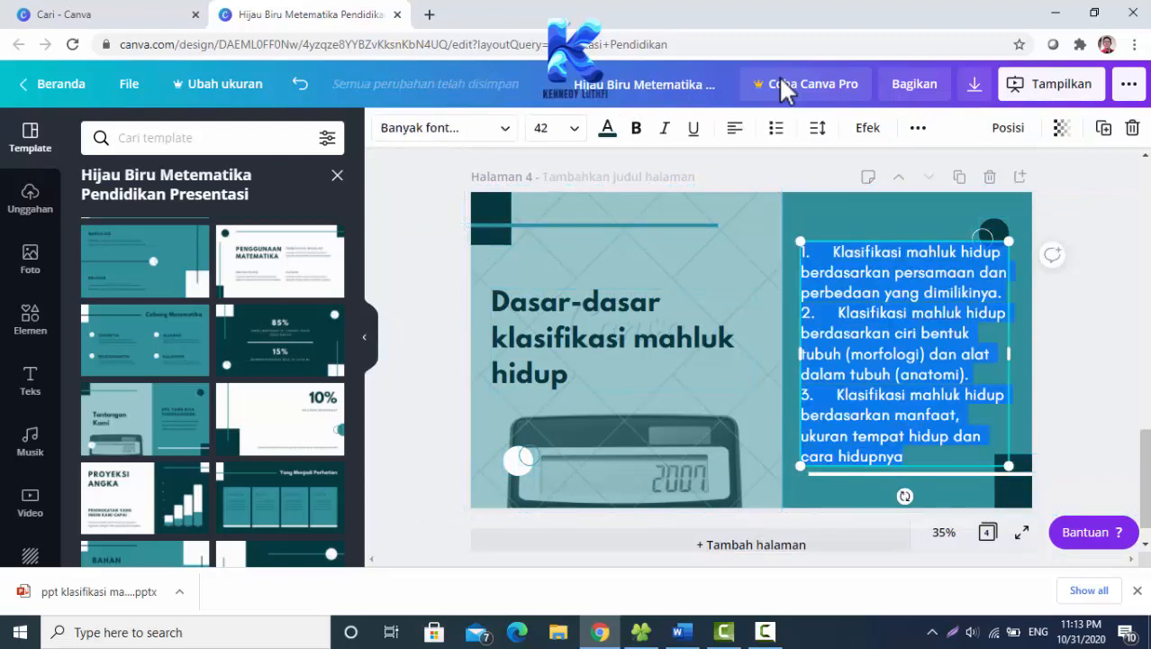
click(607, 128)
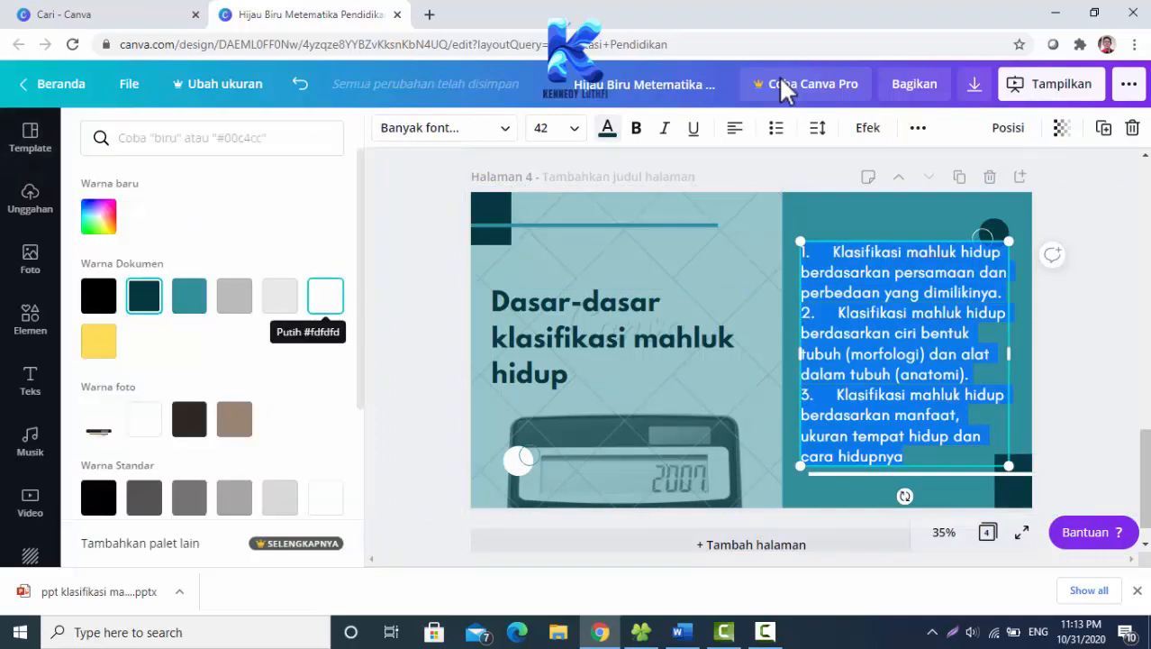
click(325, 295)
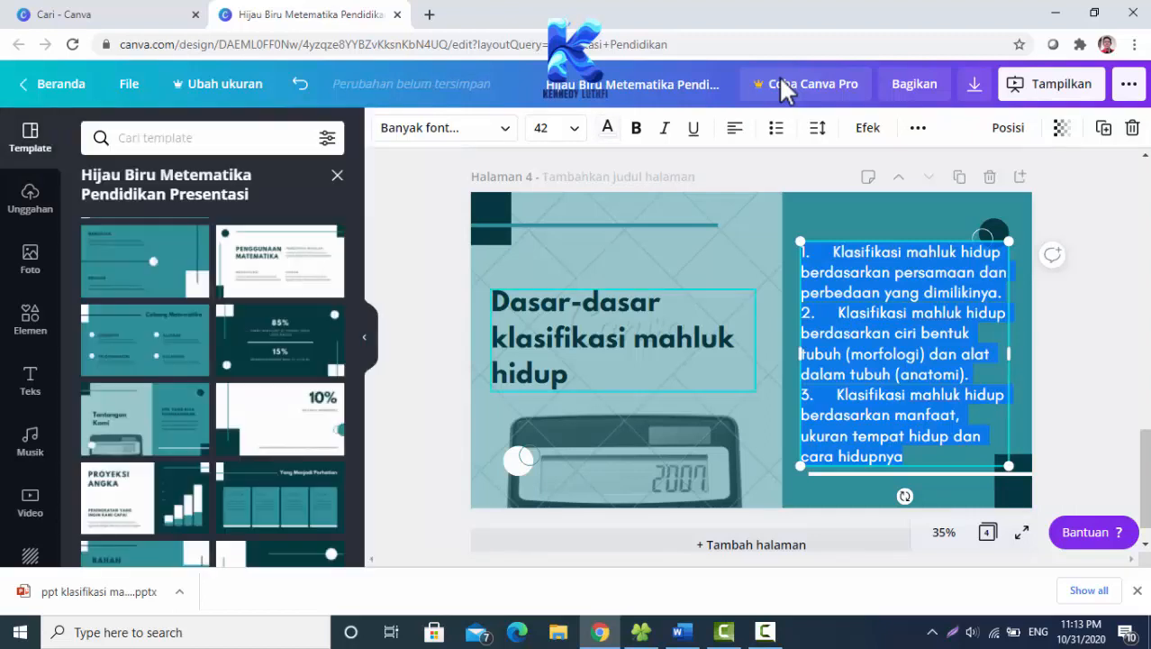
click(612, 338)
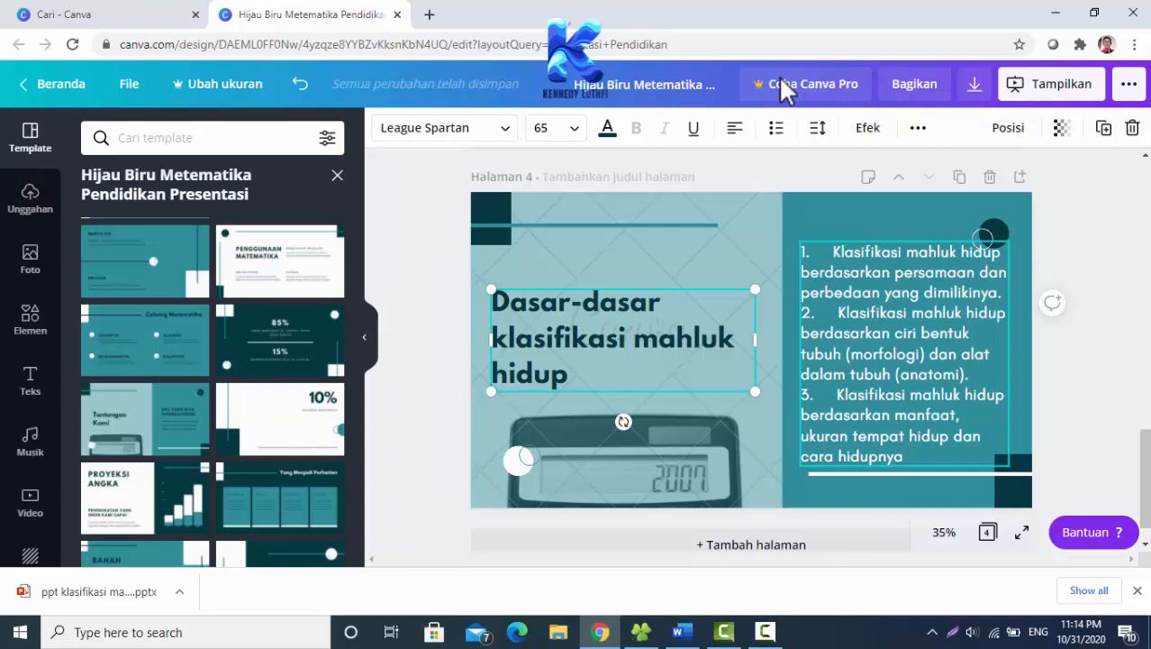
- Add the dark "Rencana Pengajaran Utama" template layout as a new page after page 4
key(Escape)
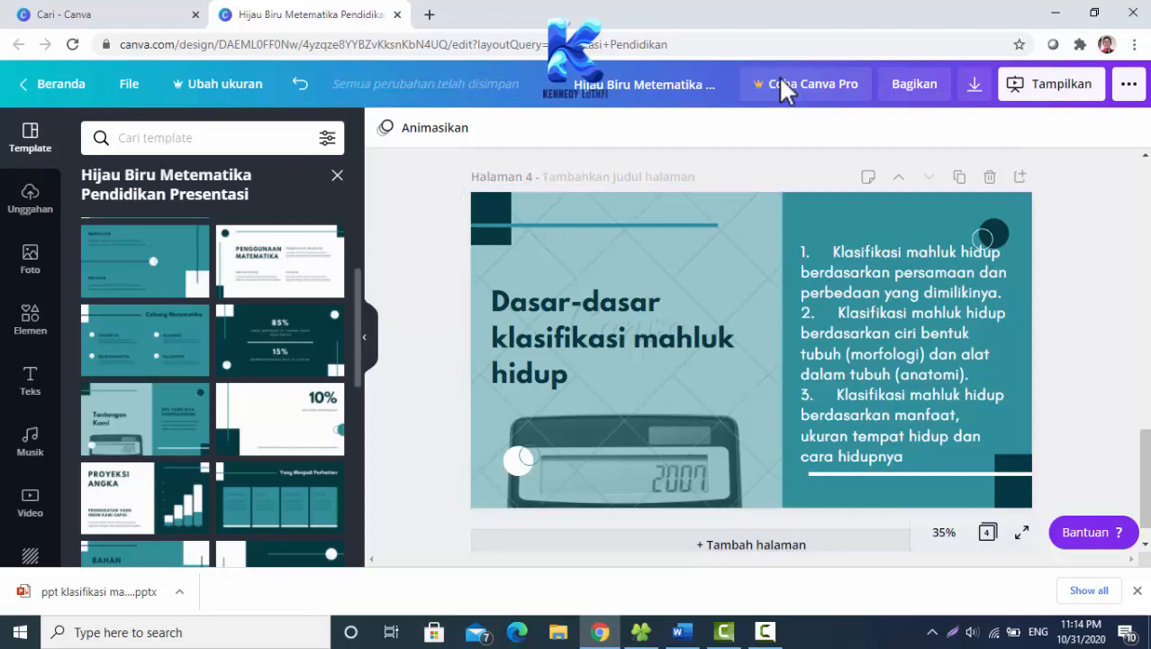
scroll(213, 391, down, 2)
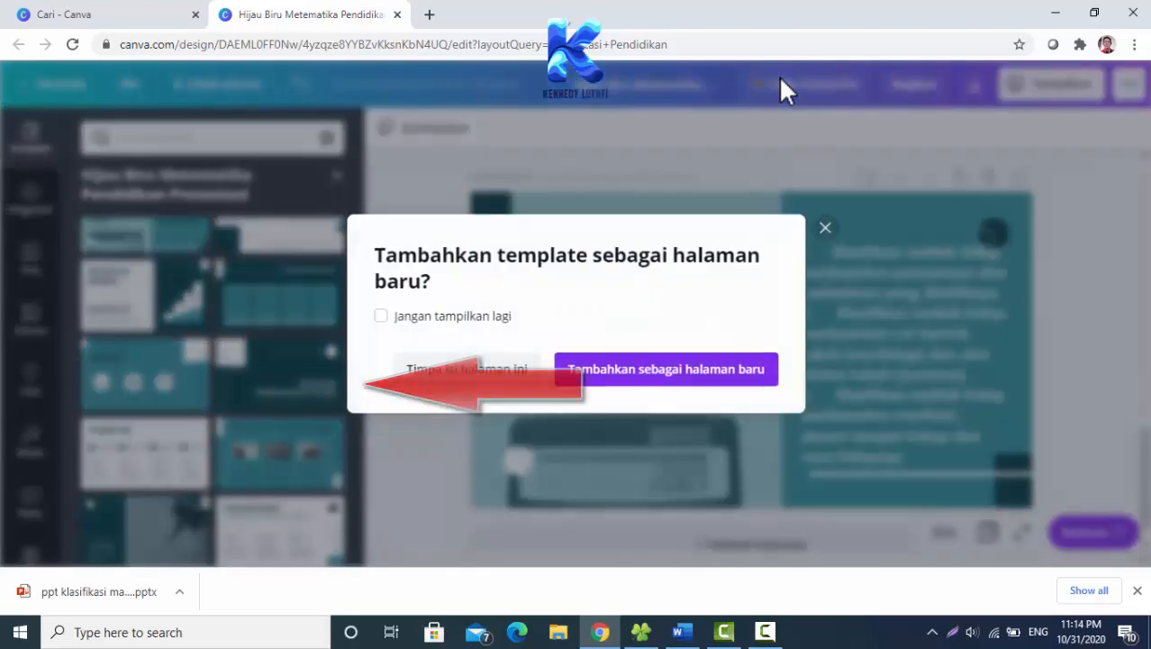
click(667, 369)
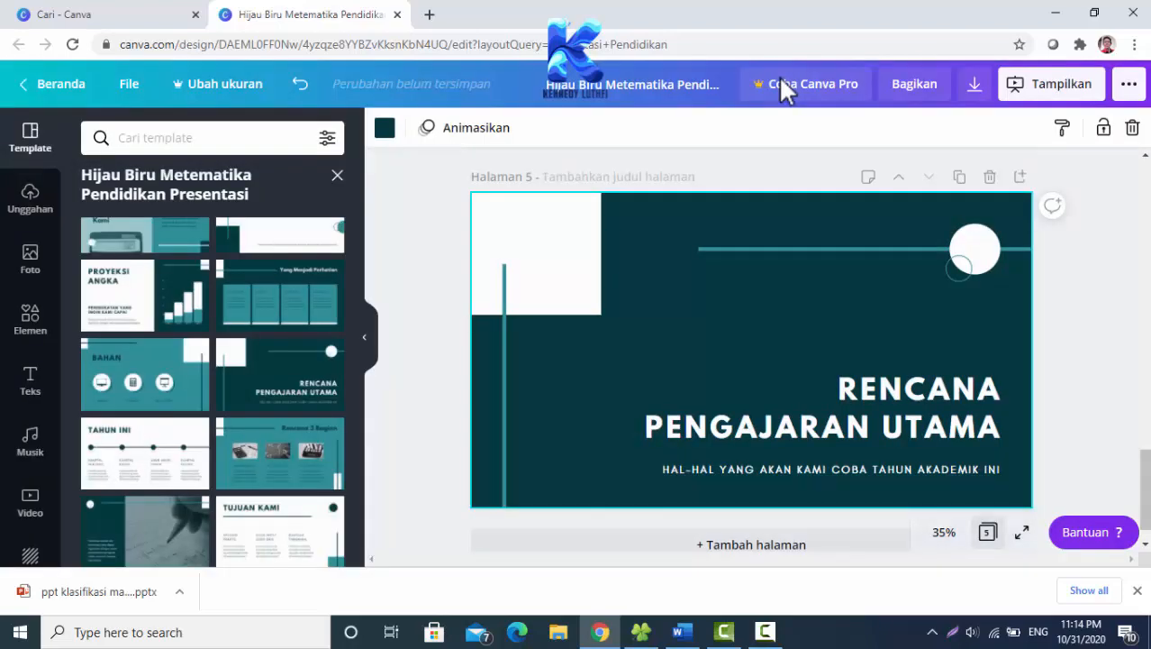
- Delete the subtitle on page 5, then widen the title's text box and move it up towards the centre of the slide
click(824, 469)
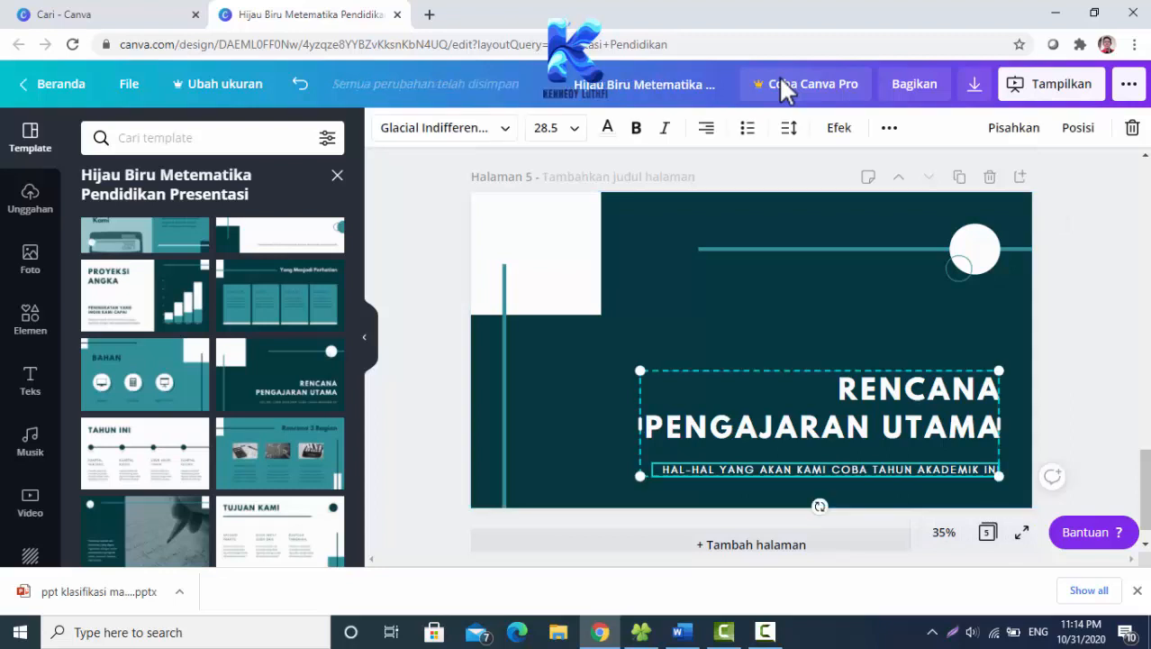
key(Delete)
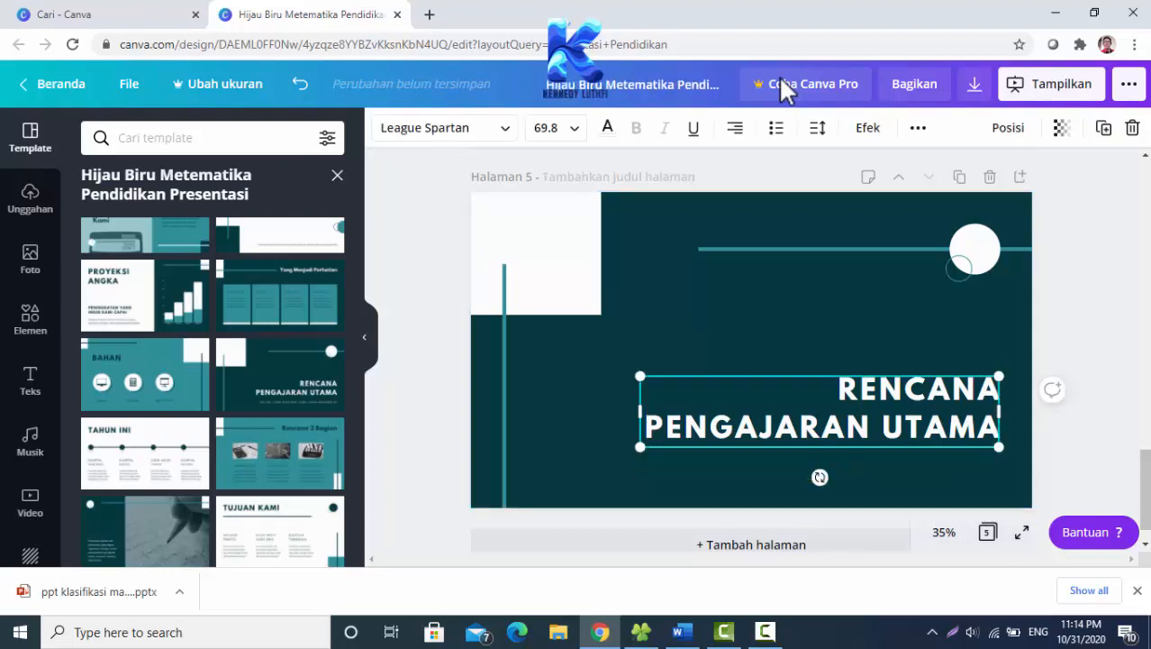
click(792, 329)
click(819, 413)
drag(819, 413, 765, 373)
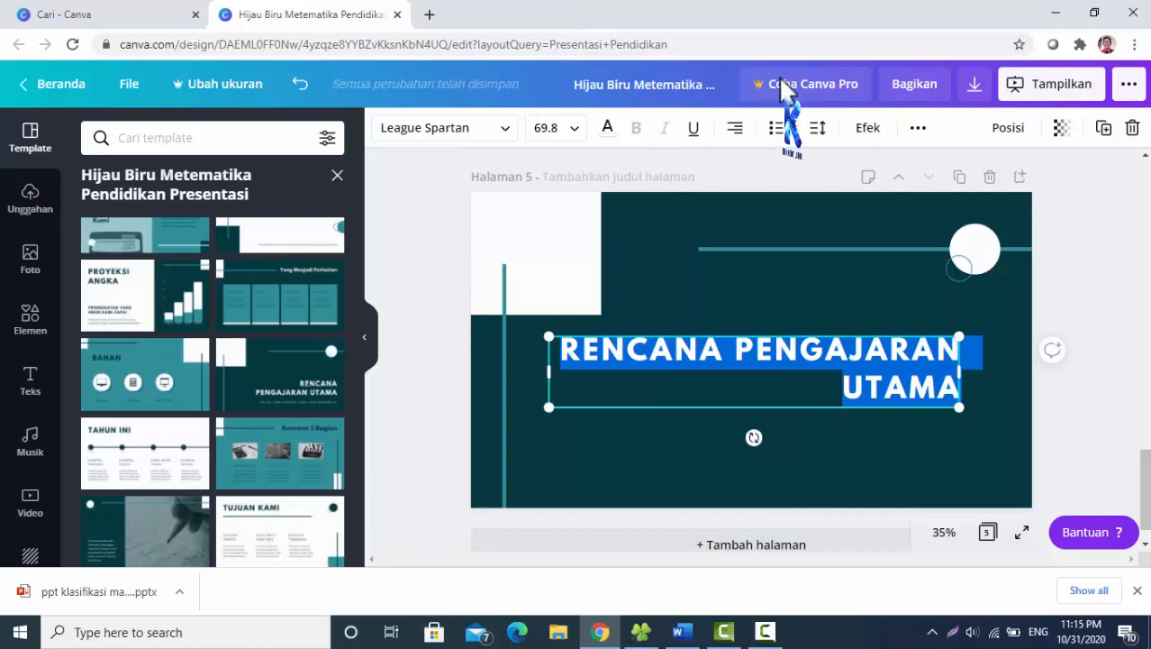
- Replace the page 5 title text with "JANGAN PERNAH LELAH UNTUK BELAJAR."
text(JANGAN P)
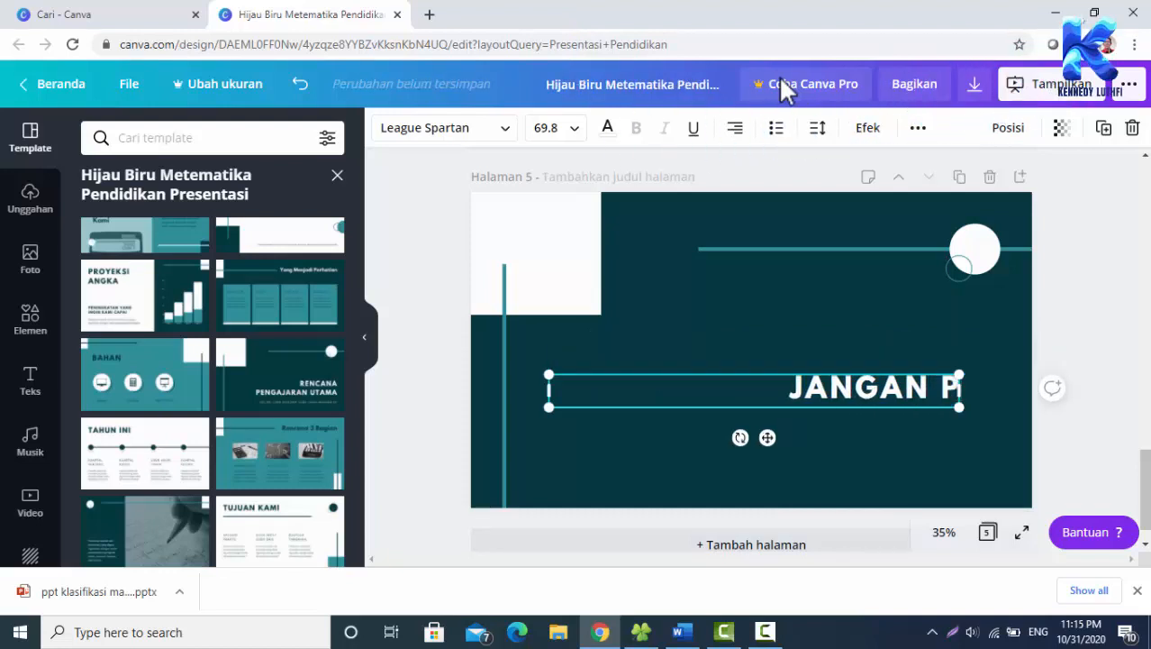
text(ERNAH LELAH)
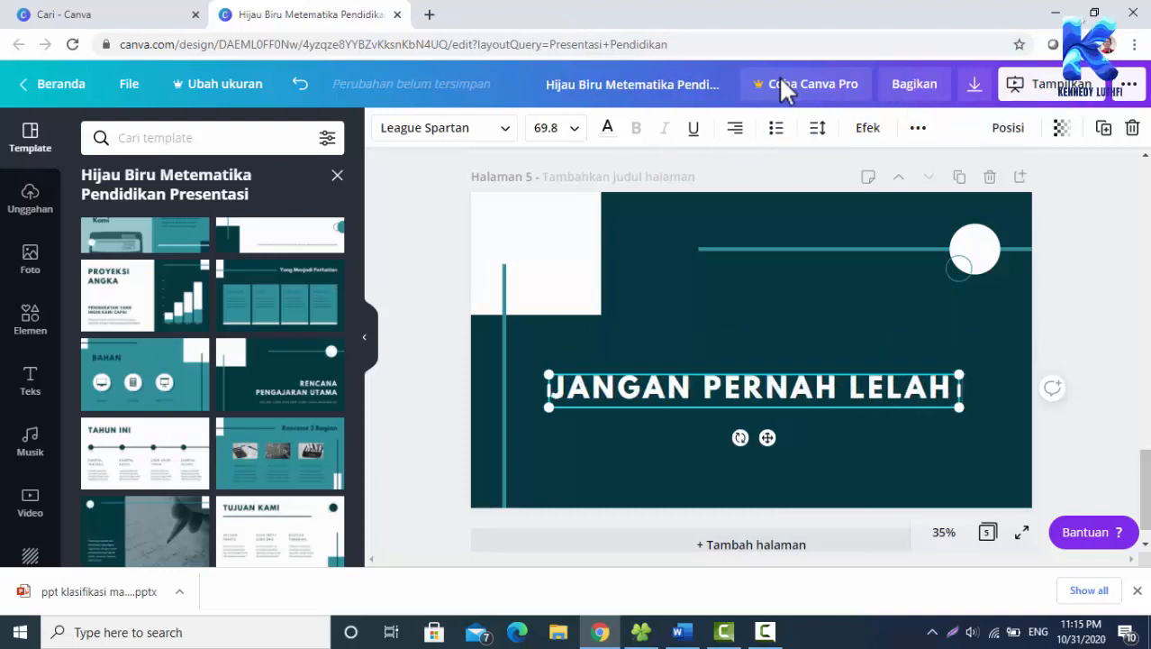
text( UNTUK)
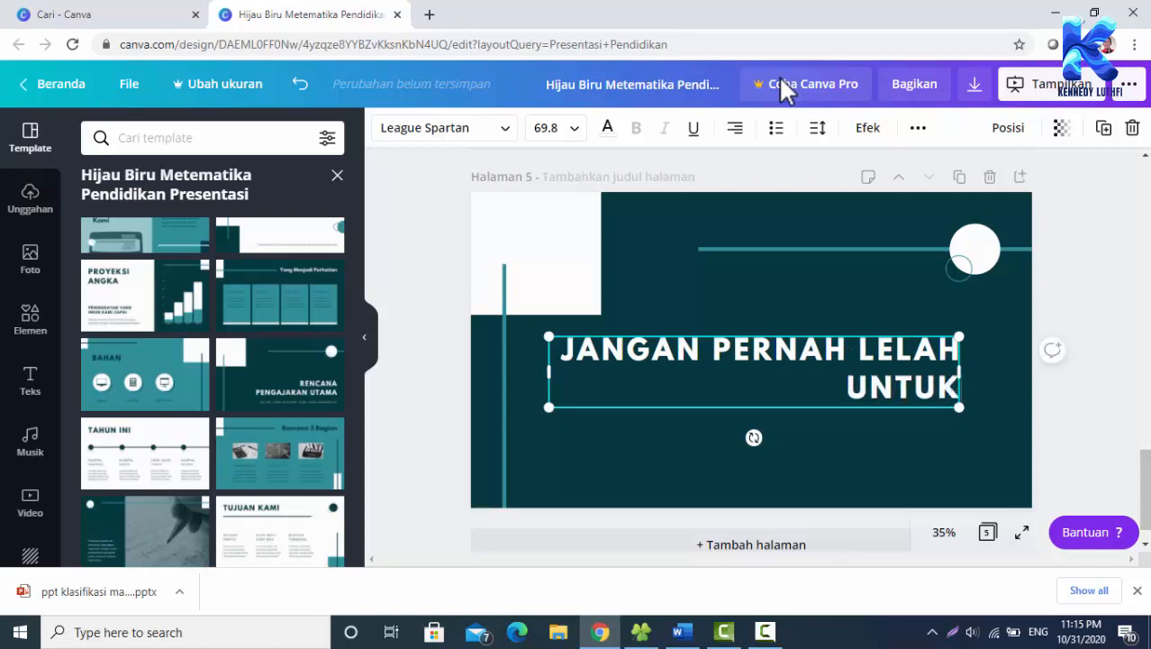
text( BELAJR)
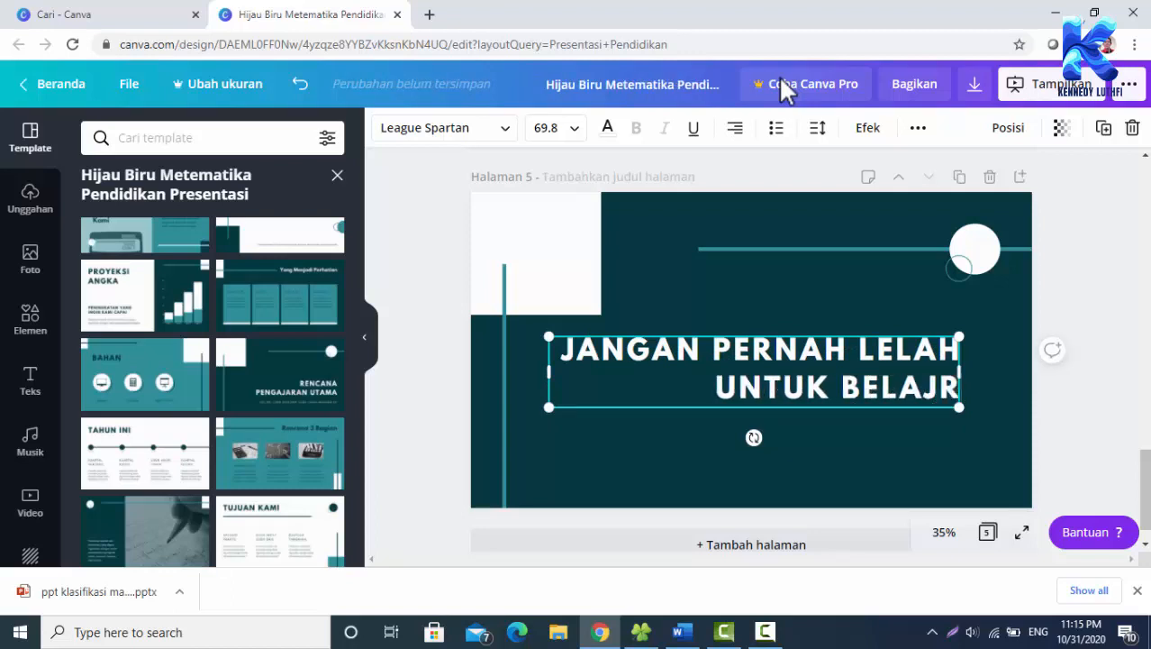
key(BackSpace)
text(AR.)
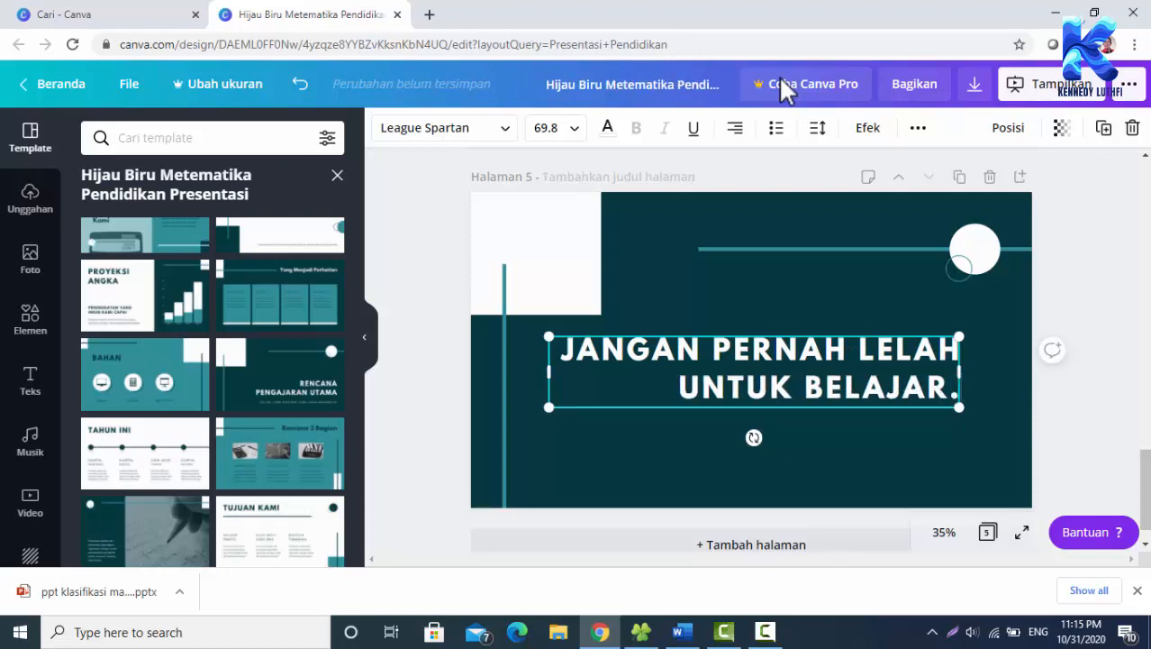
- Add the sentence "SEMANGAT BELAJAR" on a new line below the page 5 title text
key(Return)
text(SEN)
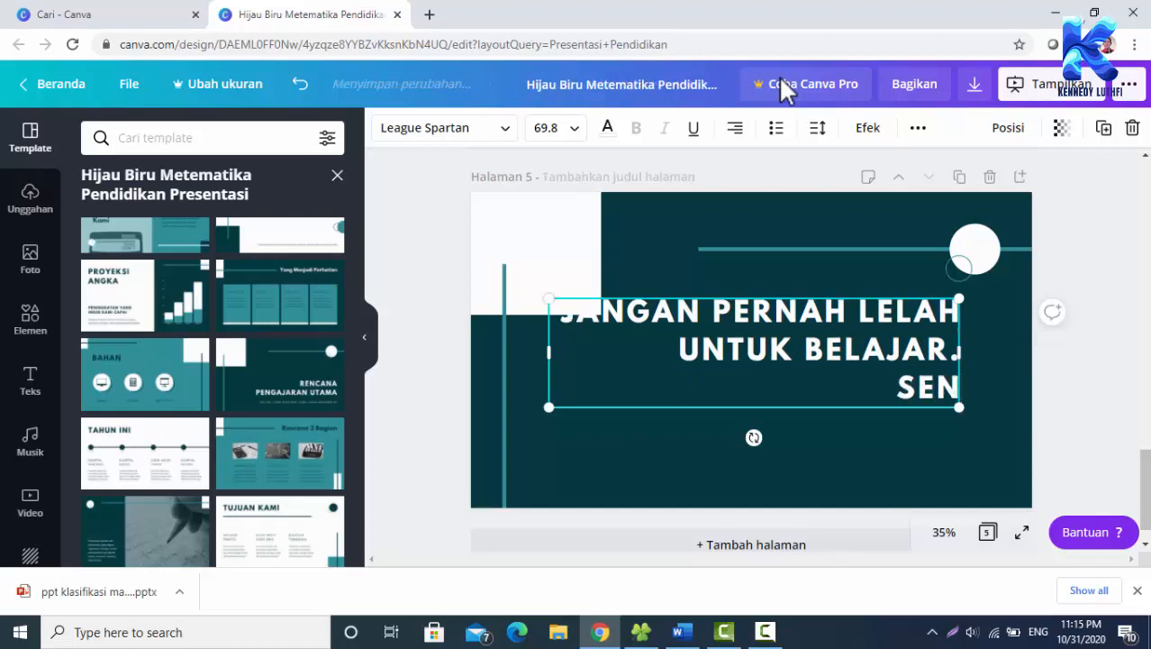
key(BackSpace)
text(MAN)
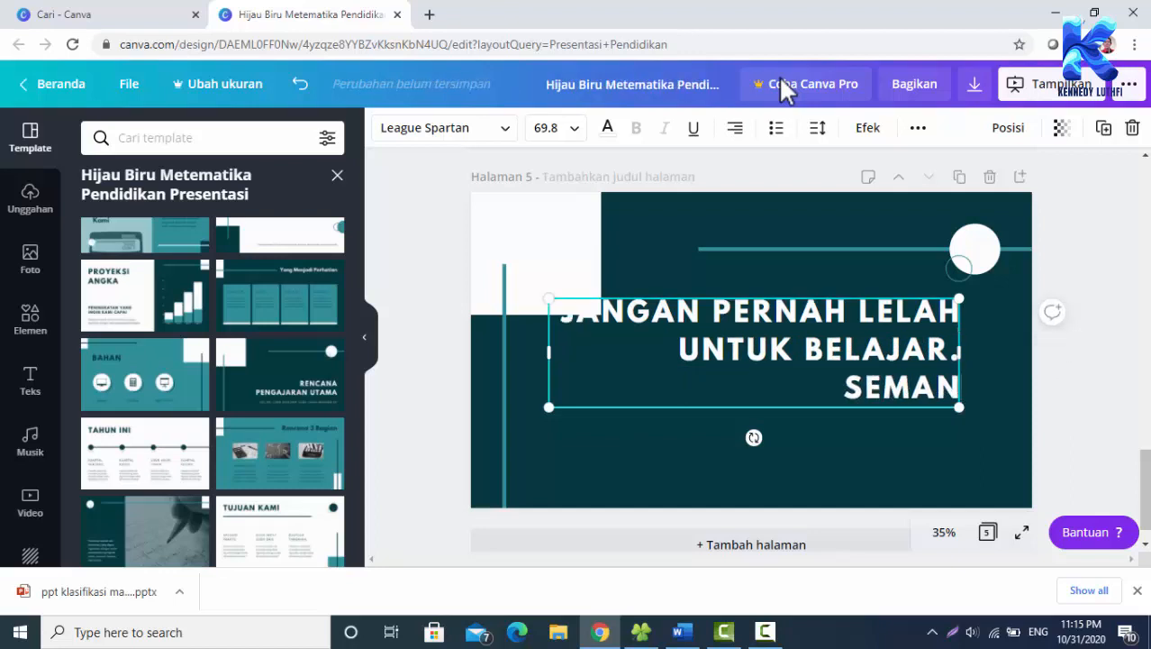
text(GAT BELA)
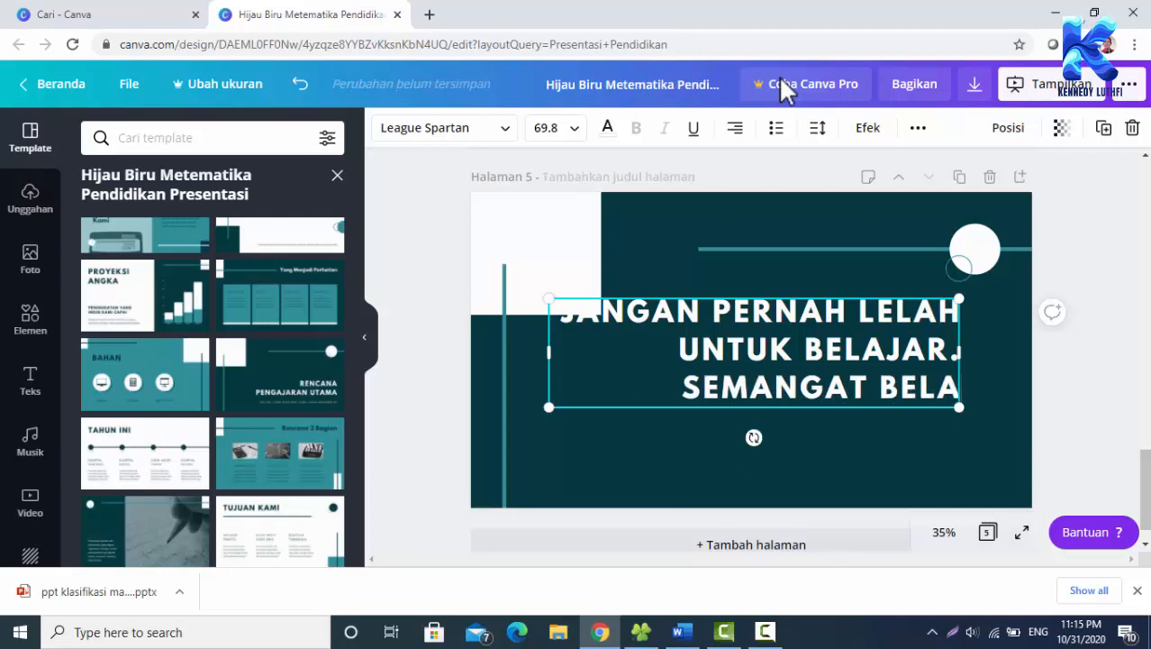
text(JAR)
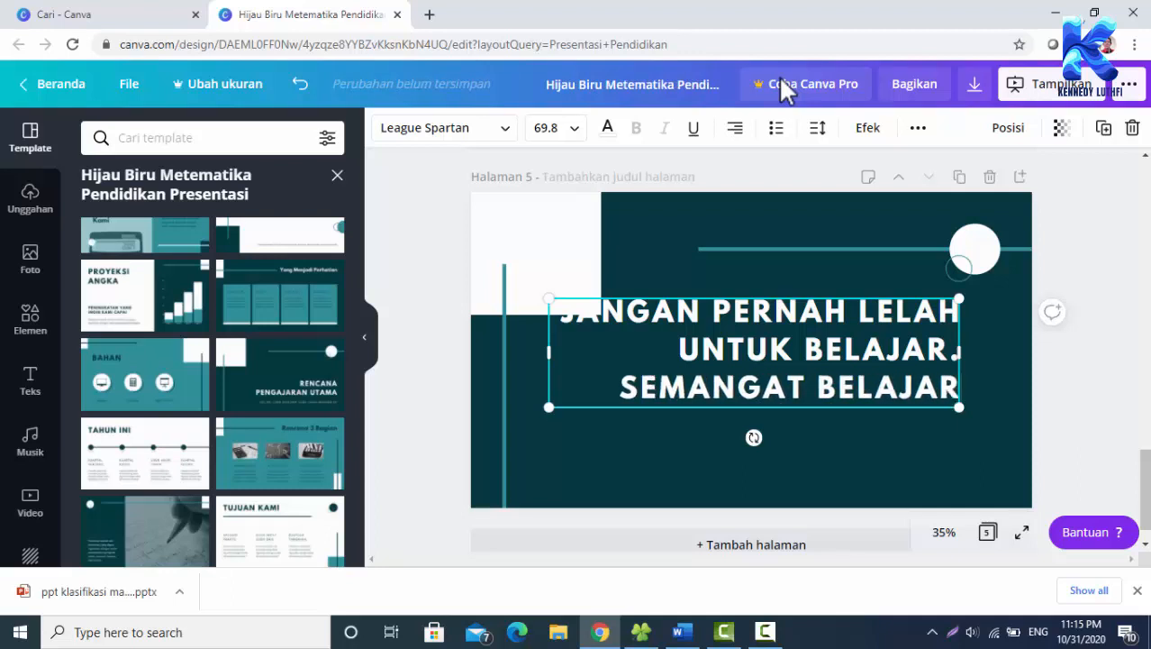